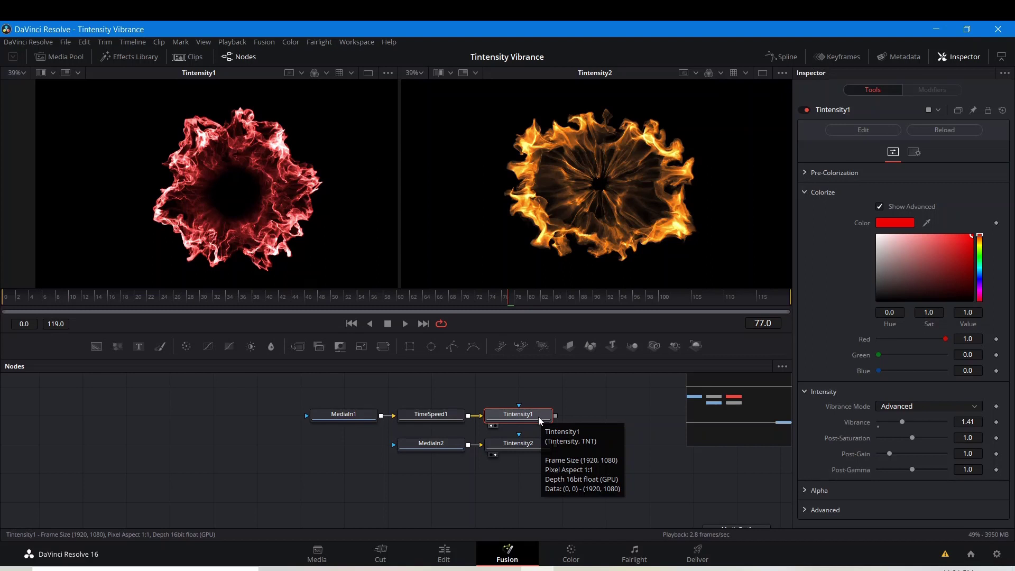
# Keep the vibrance mode at Advanced and briefly expand, then collapse, the pre-colorization settings
pyautogui.click(906, 407)
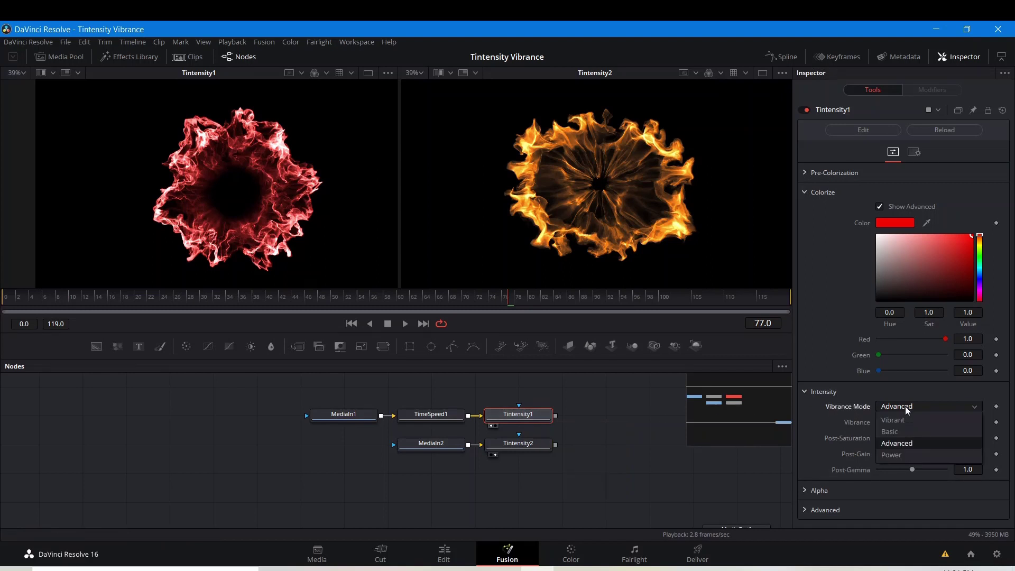
pyautogui.click(905, 406)
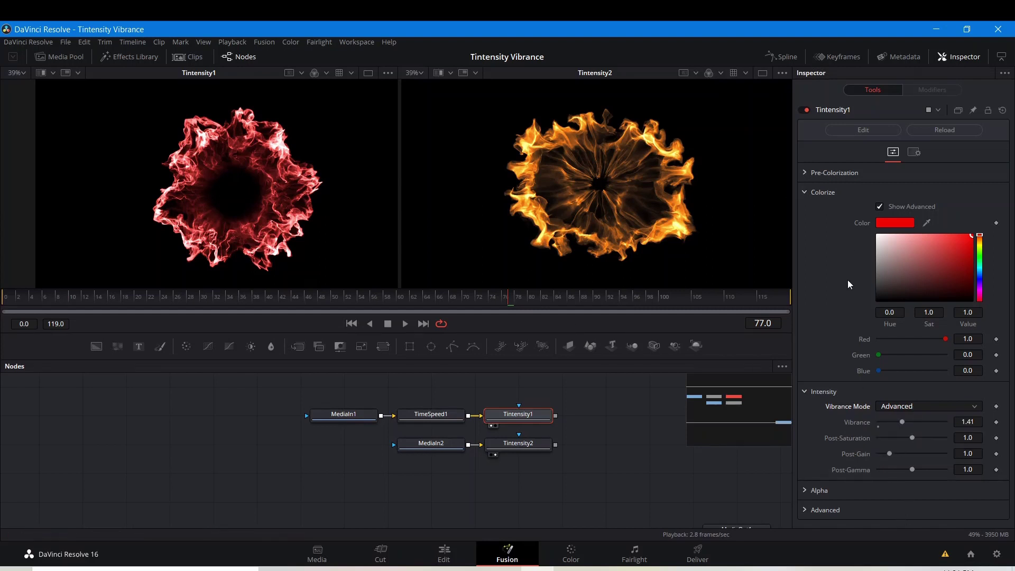
pyautogui.click(804, 172)
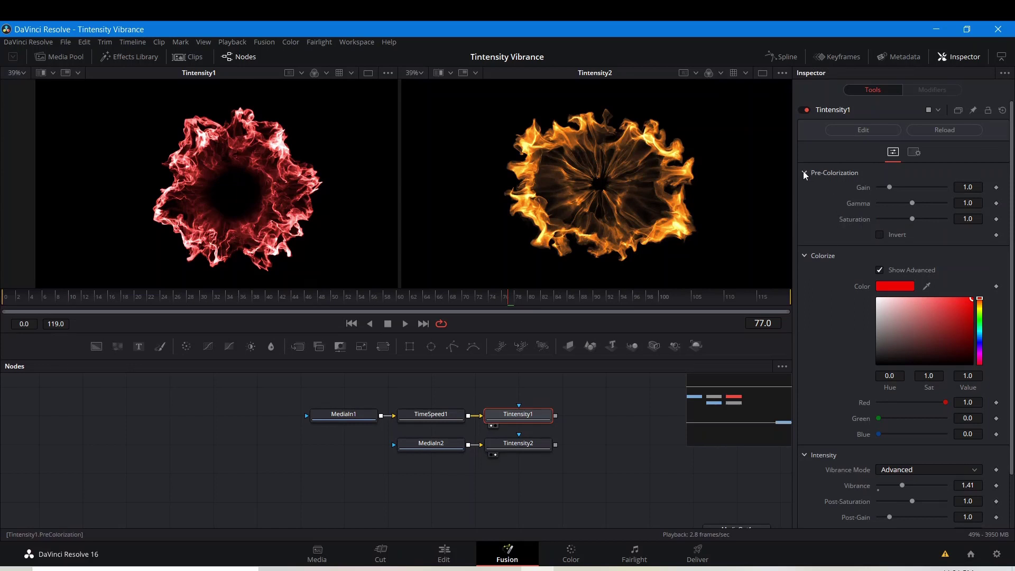
pyautogui.click(805, 173)
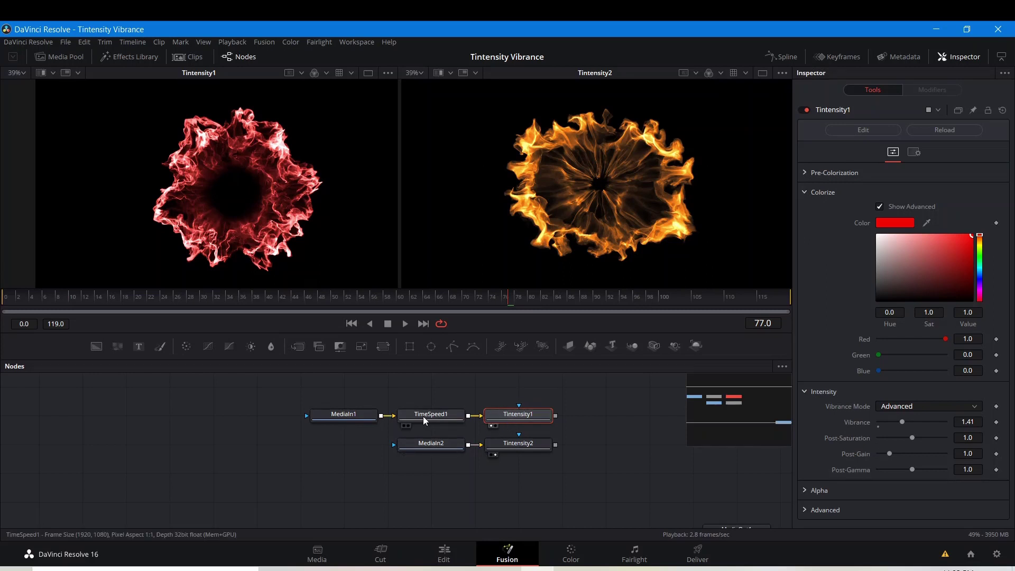
# Inspect MediaIn1, then the TimeSpeed1 output and its settings, in the left viewer
pyautogui.click(316, 425)
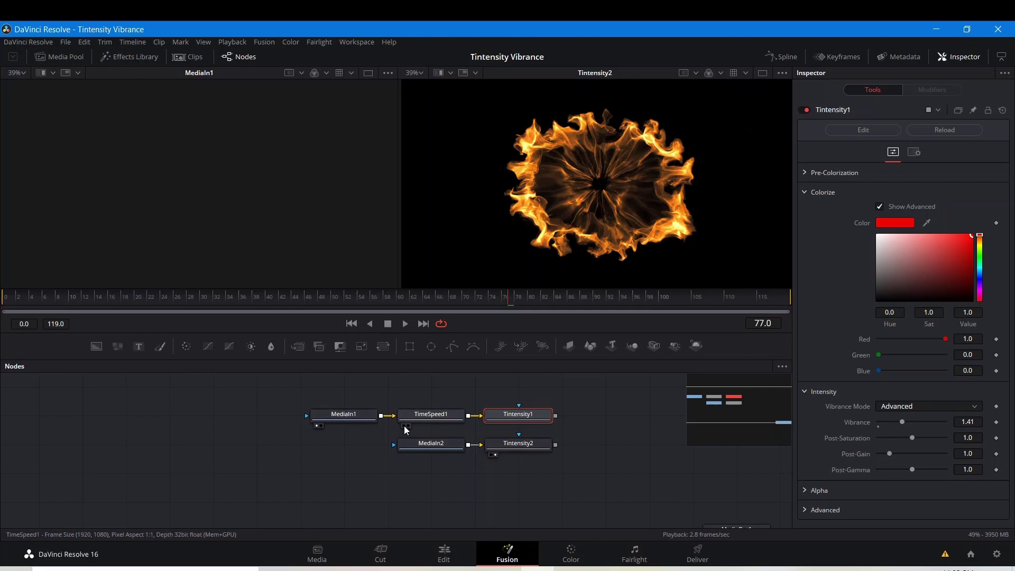
pyautogui.click(404, 426)
pyautogui.click(404, 417)
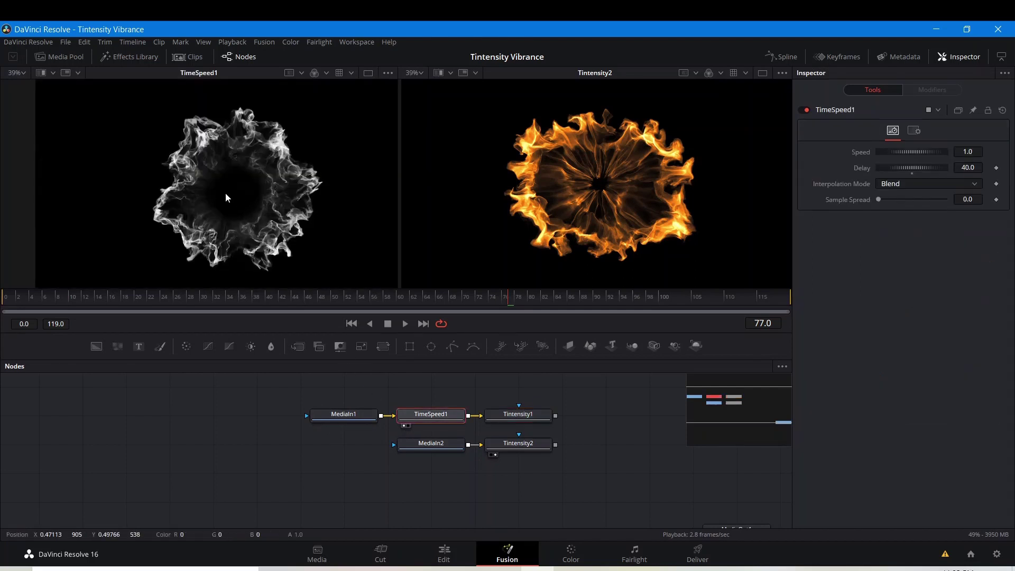
pyautogui.scroll(-2, 226, 192)
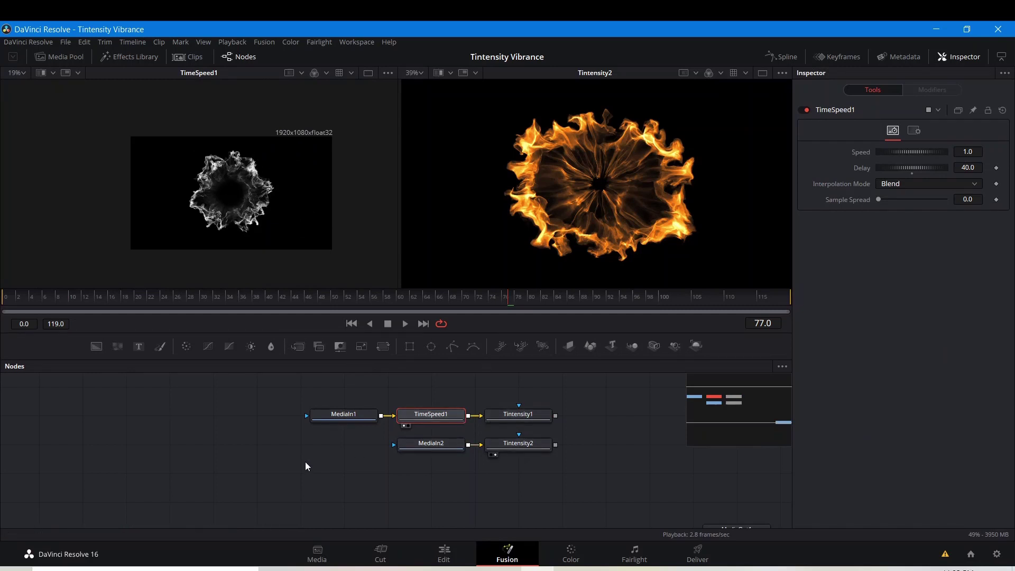
pyautogui.scroll(-5, 305, 461)
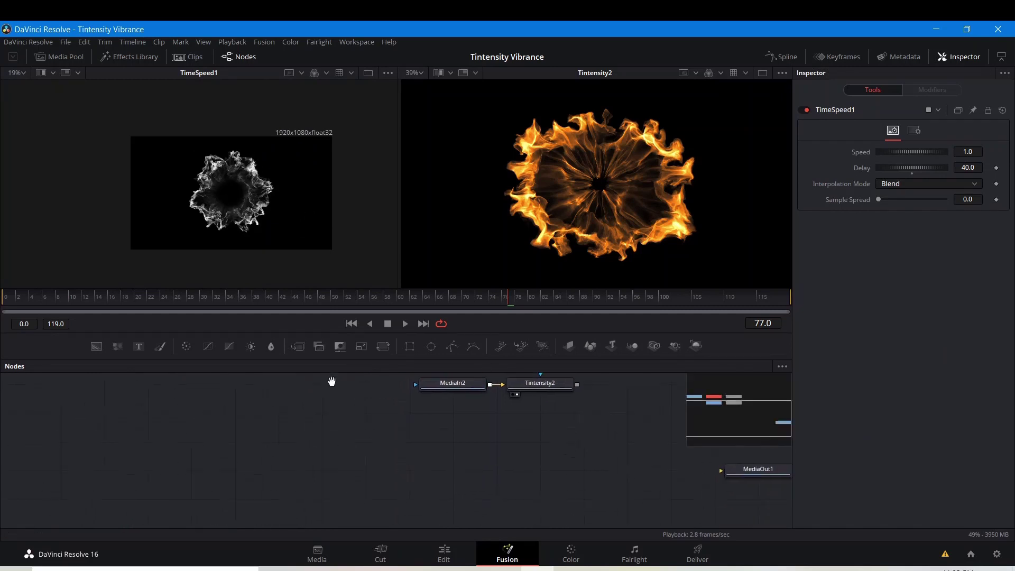
# Drag Shockwave_0.mp4 from the Media Pool into the node graph as MediaIn3
pyautogui.click(59, 61)
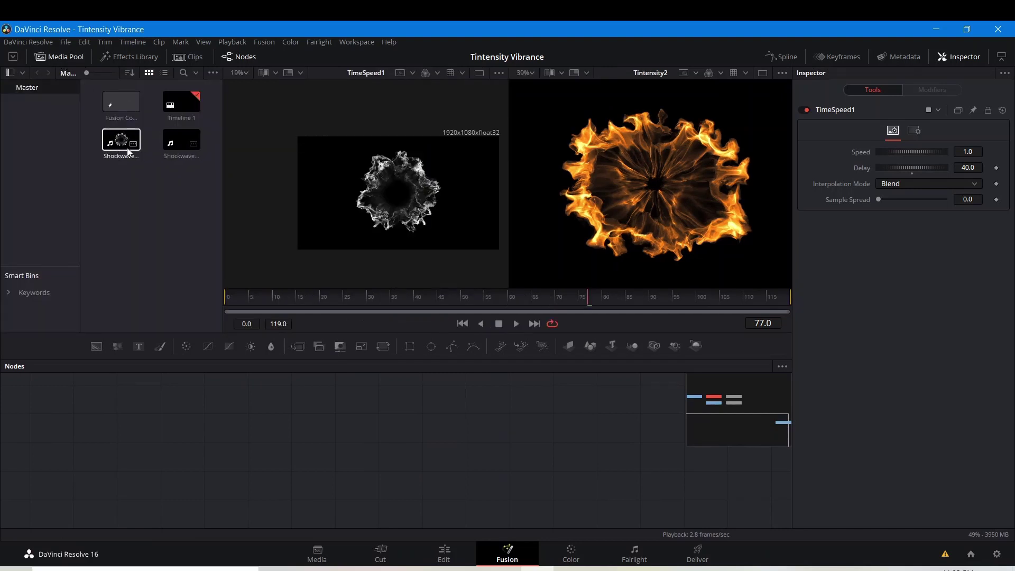
pyautogui.moveTo(128, 153); pyautogui.dragTo(454, 403)
pyautogui.press('1')
pyautogui.click(381, 297)
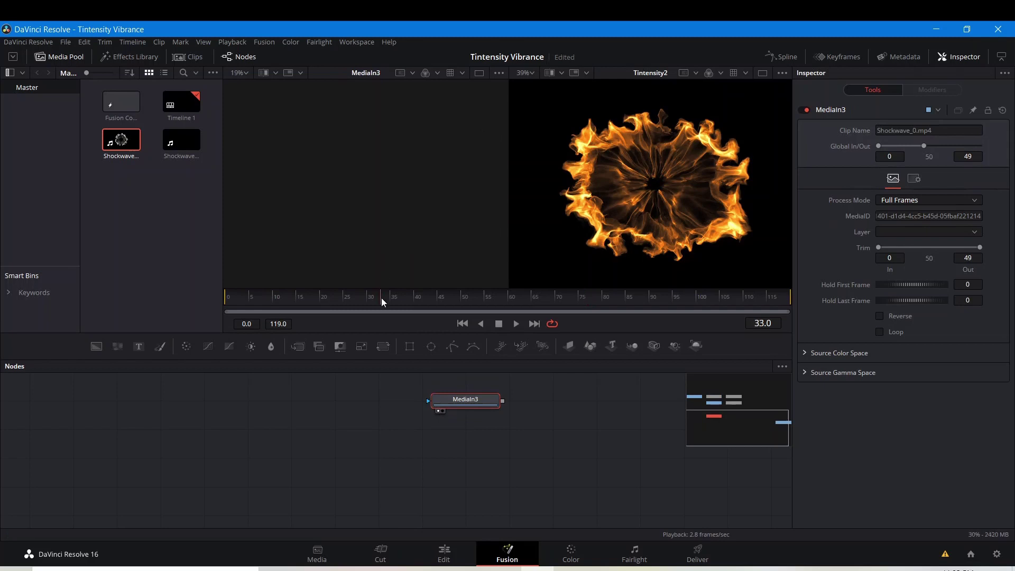
pyautogui.click(75, 58)
# Switch to a single viewer showing MediaIn3 and move the node further left
pyautogui.click(762, 73)
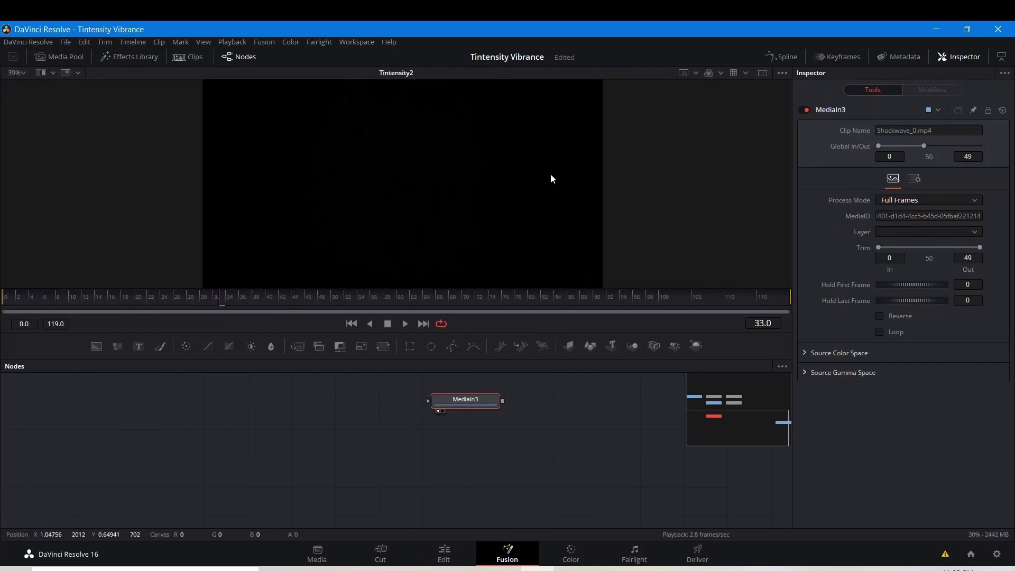
pyautogui.scroll(-3, 425, 204)
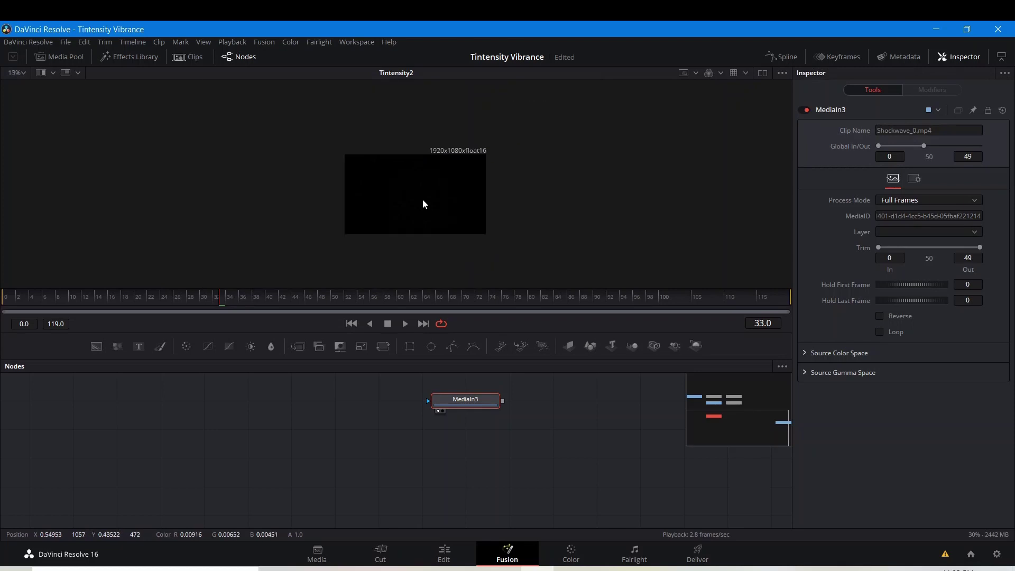
pyautogui.click(443, 410)
pyautogui.scroll(2, 420, 189)
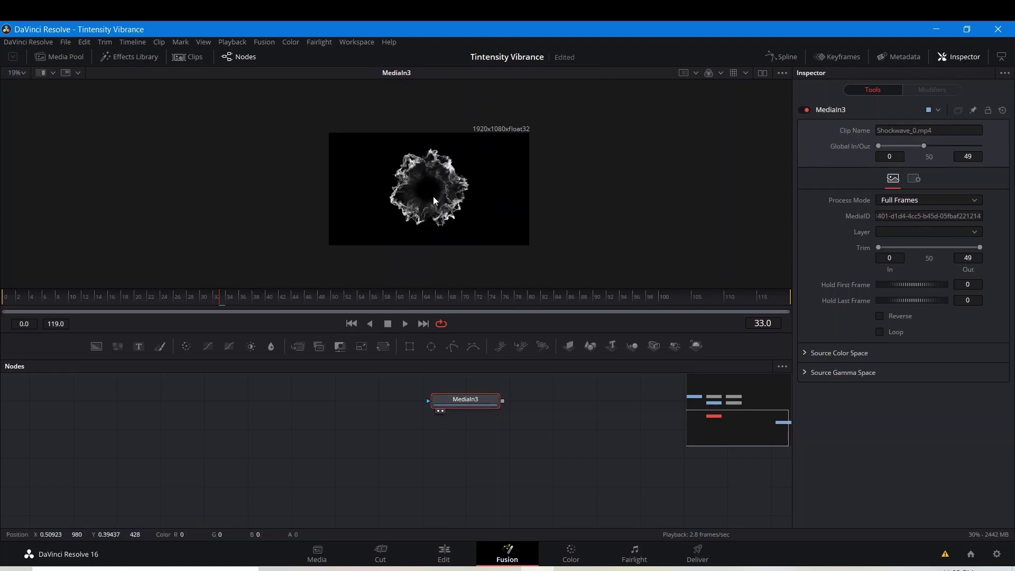
pyautogui.scroll(3, 433, 194)
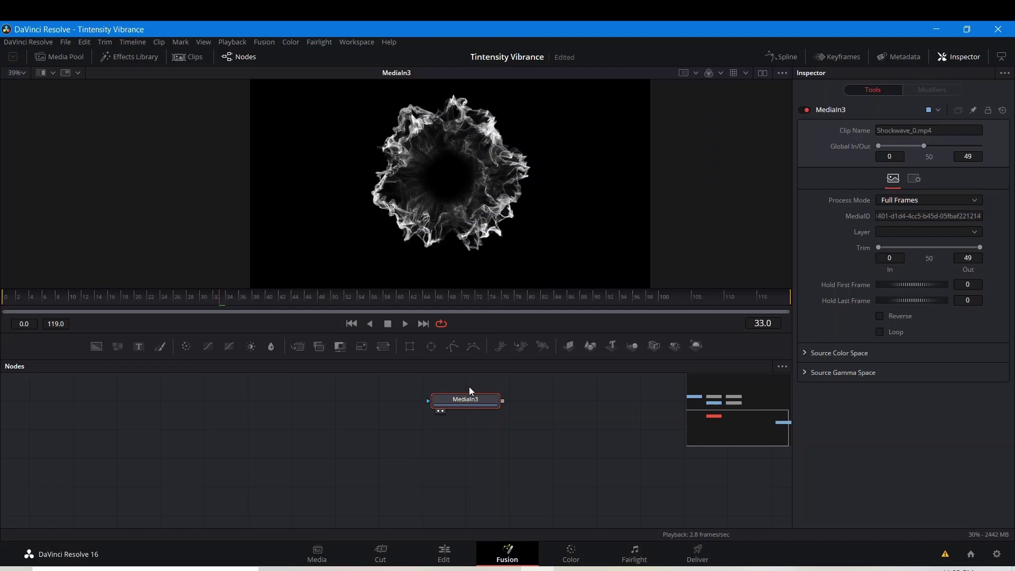
pyautogui.moveTo(468, 405); pyautogui.dragTo(290, 412)
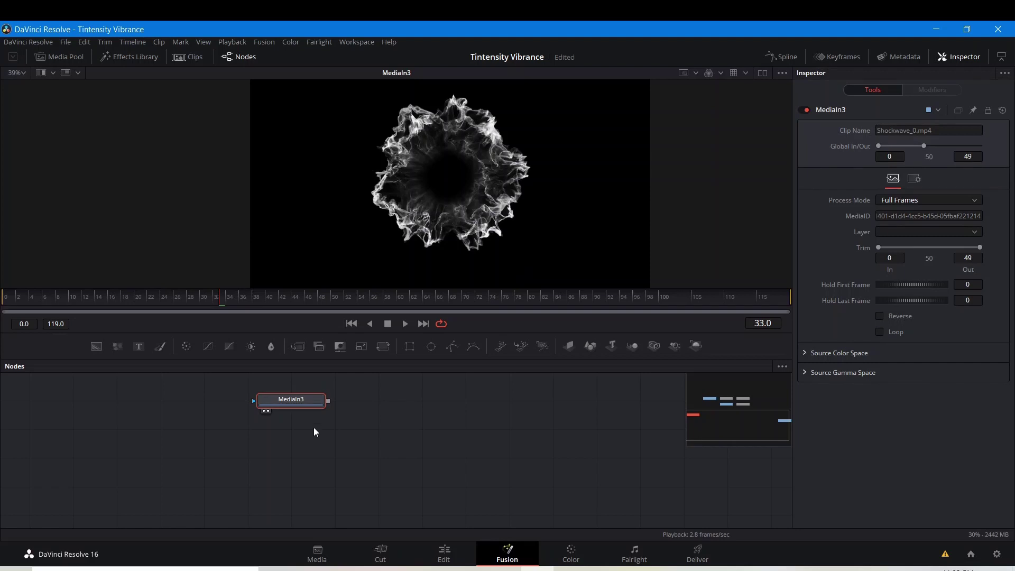
# Save the Tintensity Vibrance project with Ctrl+S
pyautogui.hotkey('ctrl', 's')
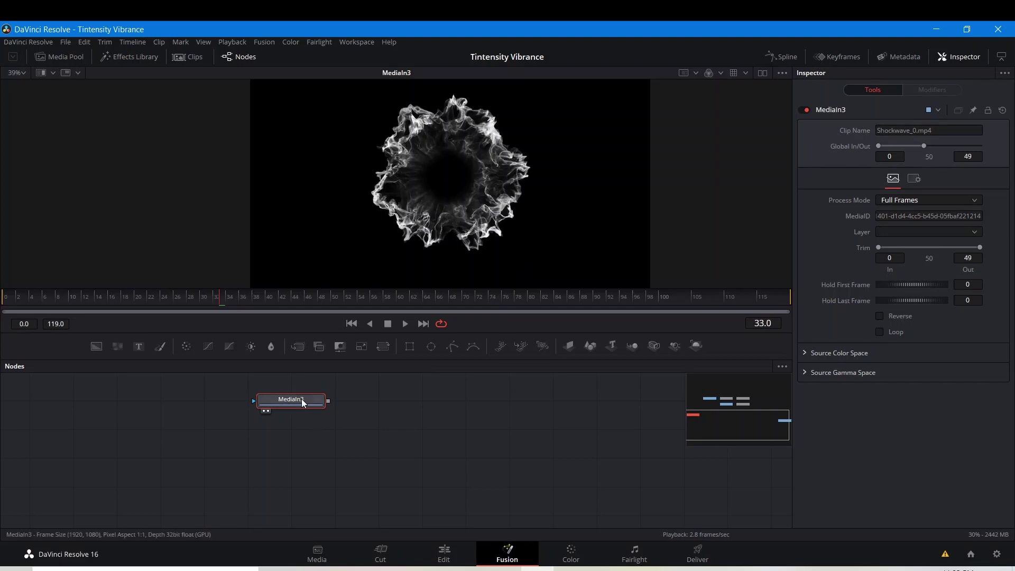
pyautogui.moveTo(304, 402)
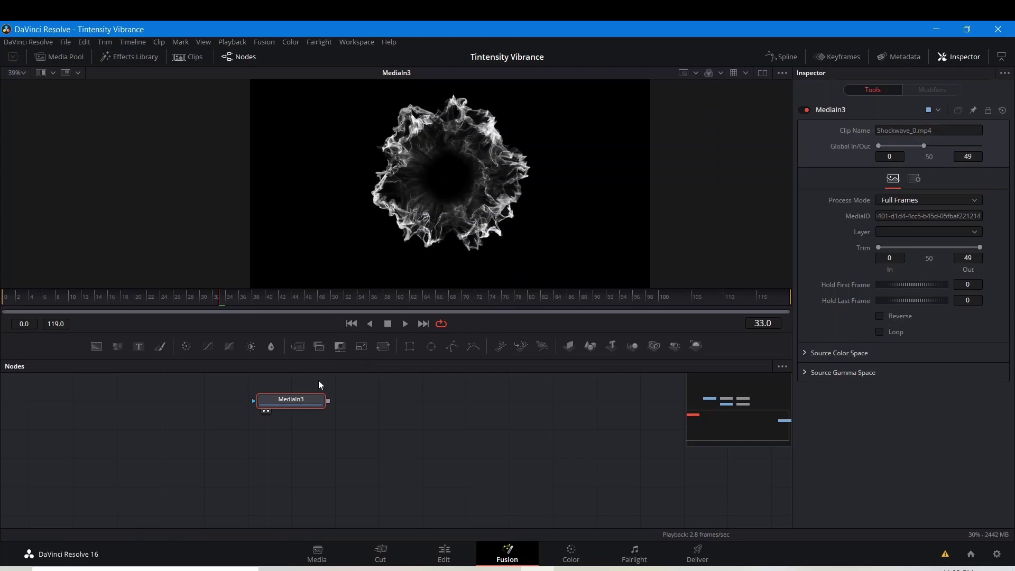
# Add a Tintensity node (Tintensity3) after MediaIn3 via the 'tnt' search and view its output
pyautogui.hotkey('shift', 'space')
pyautogui.write('tnt')
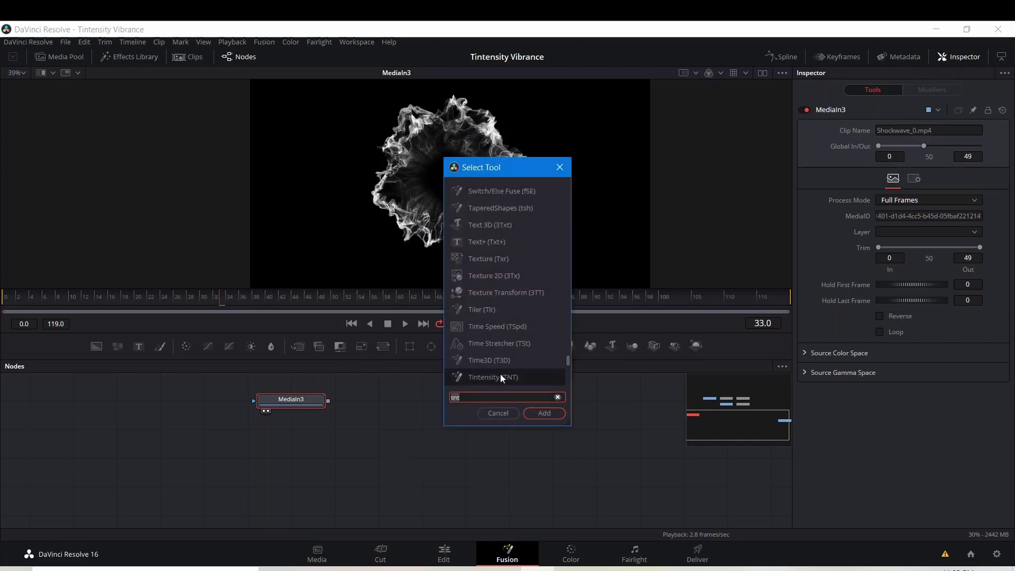
pyautogui.click(537, 414)
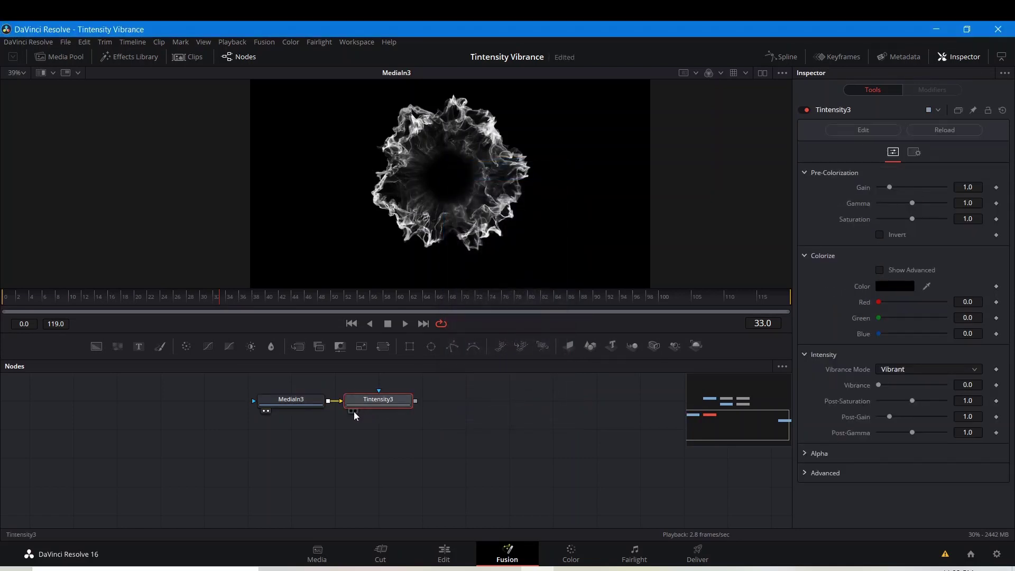
pyautogui.click(354, 411)
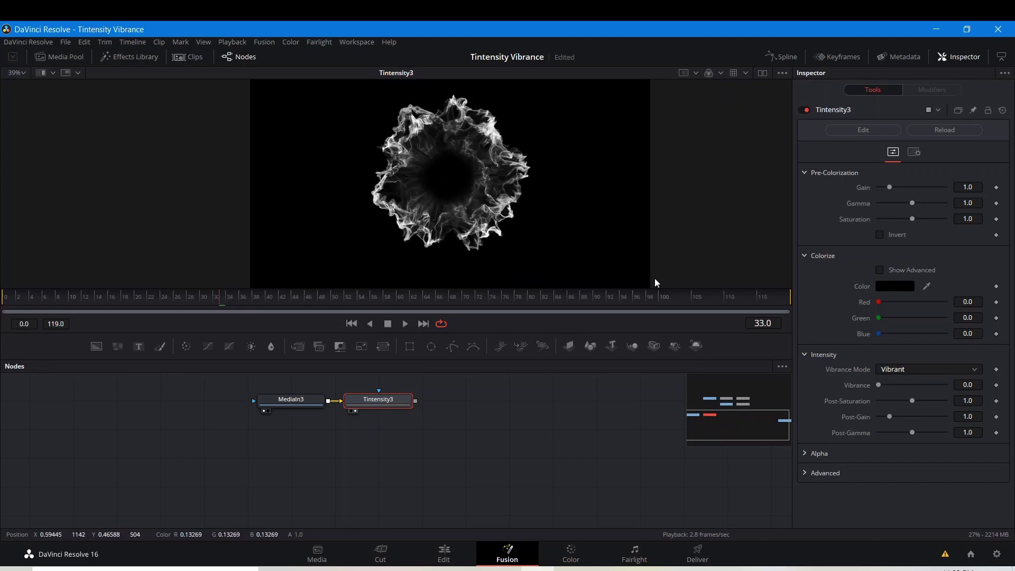
# Tick UnMultiply in Tintensity3's Alpha settings, hide the checker underlay, and compare unmultiply off and on
pyautogui.click(803, 455)
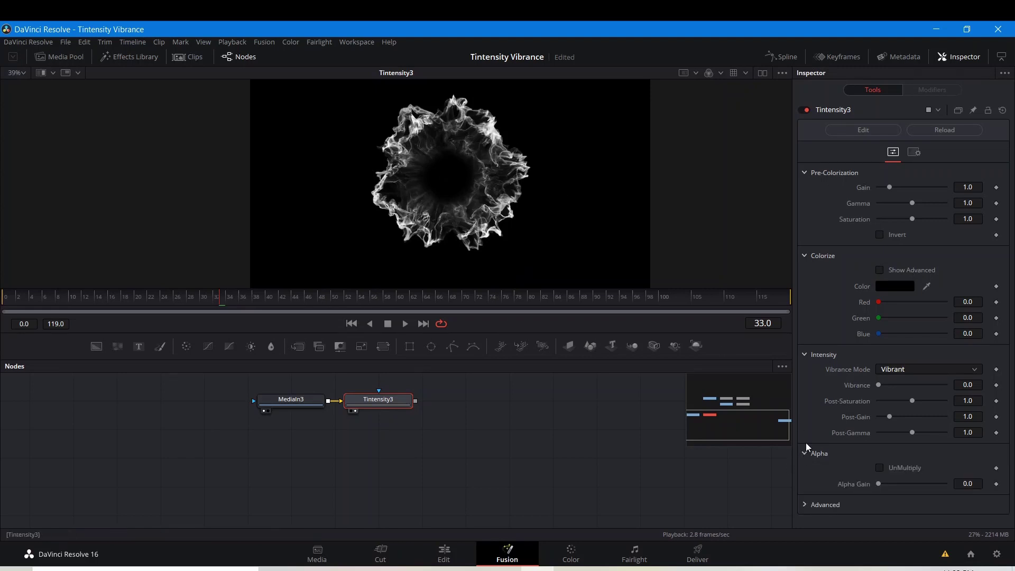
pyautogui.click(879, 468)
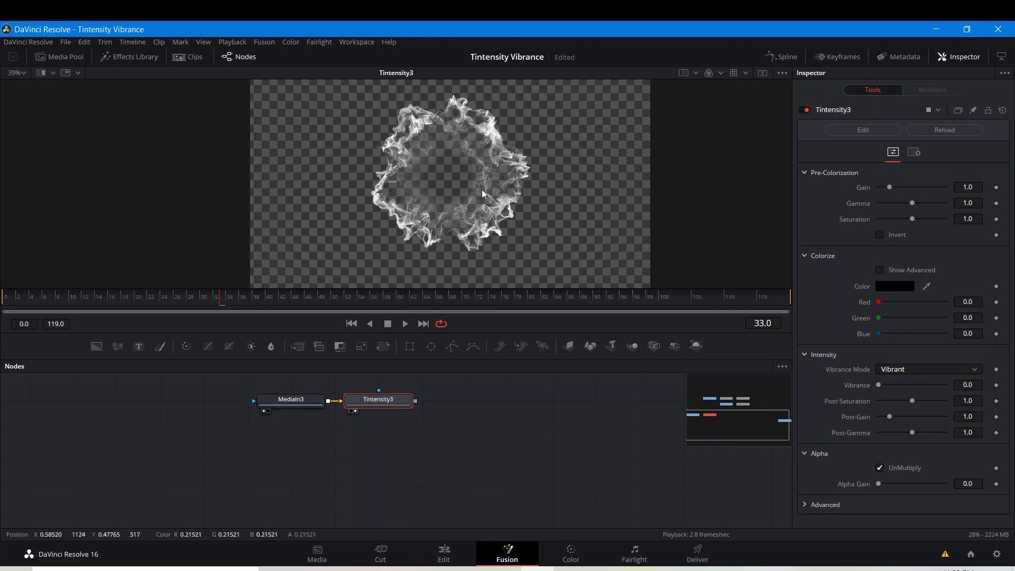
pyautogui.rightClick(451, 165)
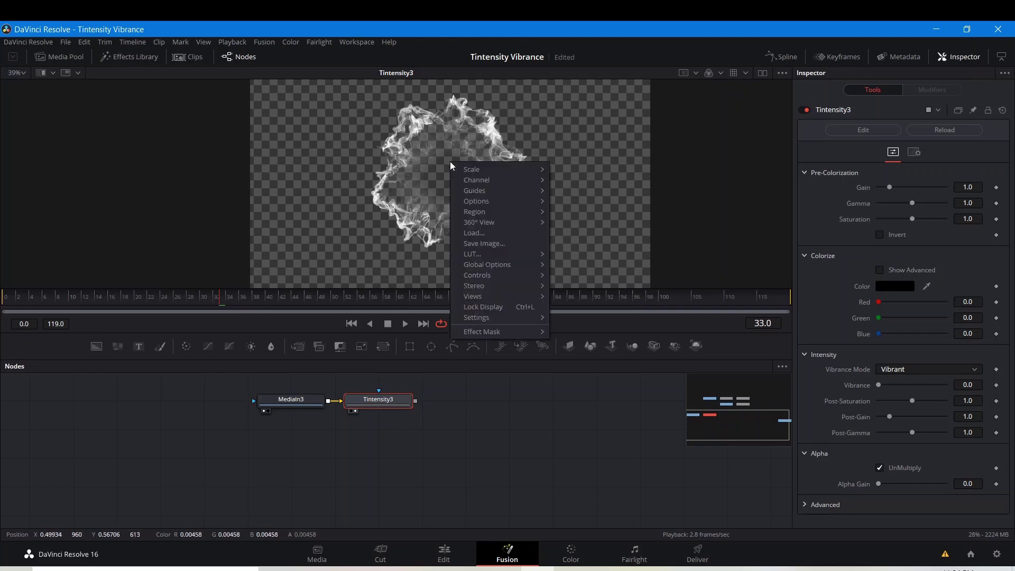
pyautogui.moveTo(470, 186)
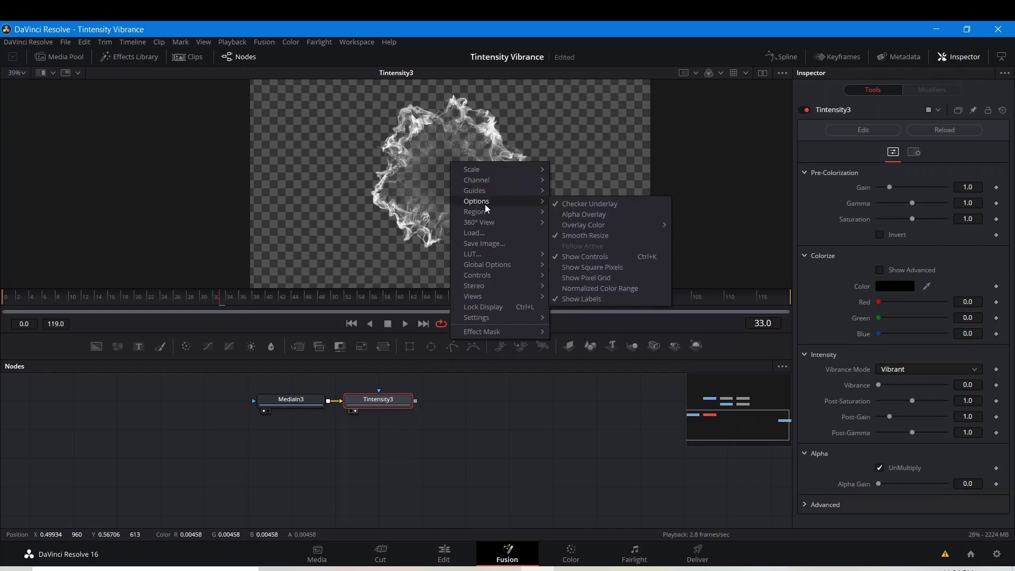
pyautogui.click(551, 202)
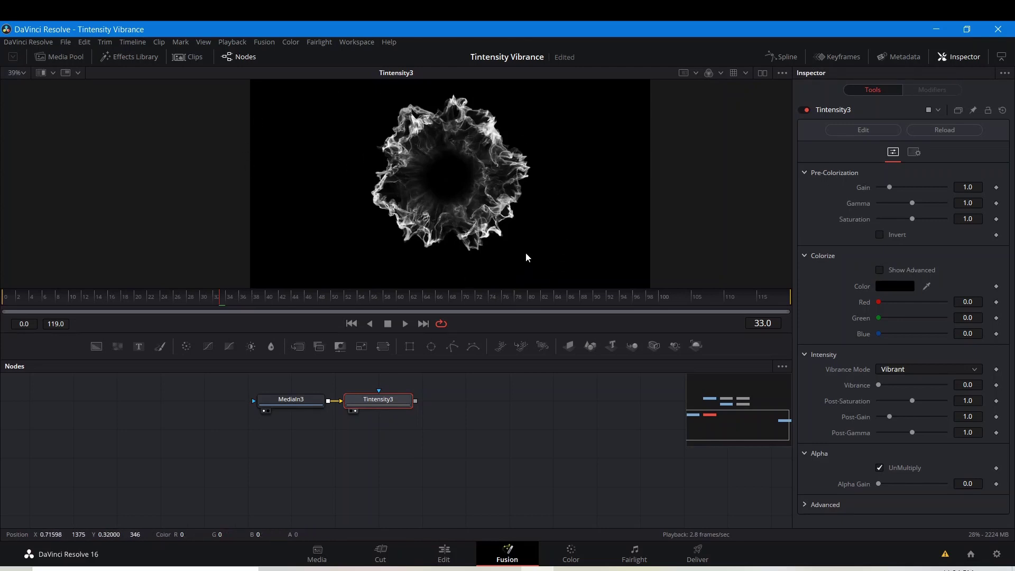
pyautogui.click(880, 468)
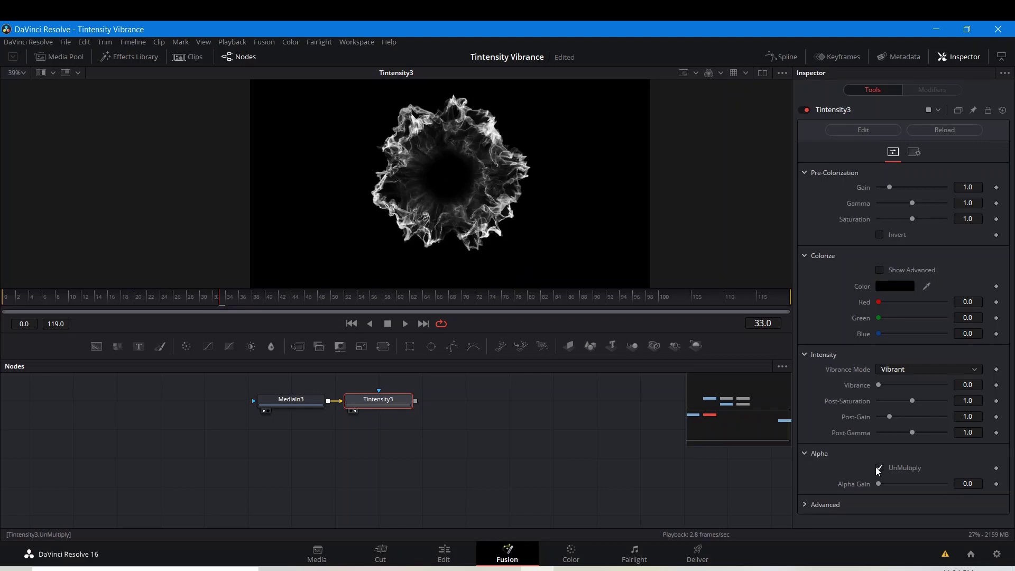
pyautogui.click(880, 468)
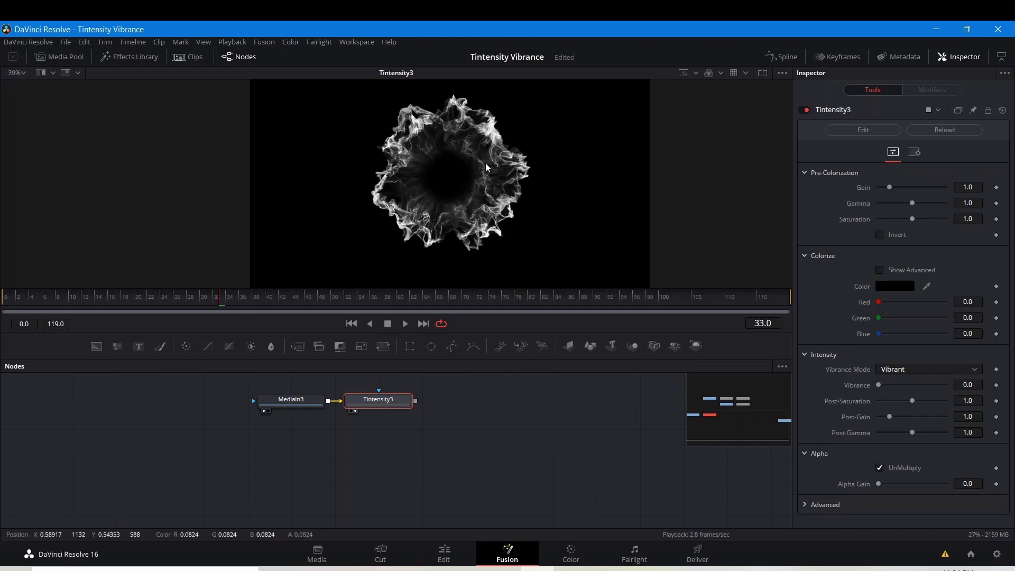
# Show the checker underlay again, raise the alpha gain, then turn the checkerboard back off
pyautogui.rightClick(544, 151)
pyautogui.moveTo(580, 192)
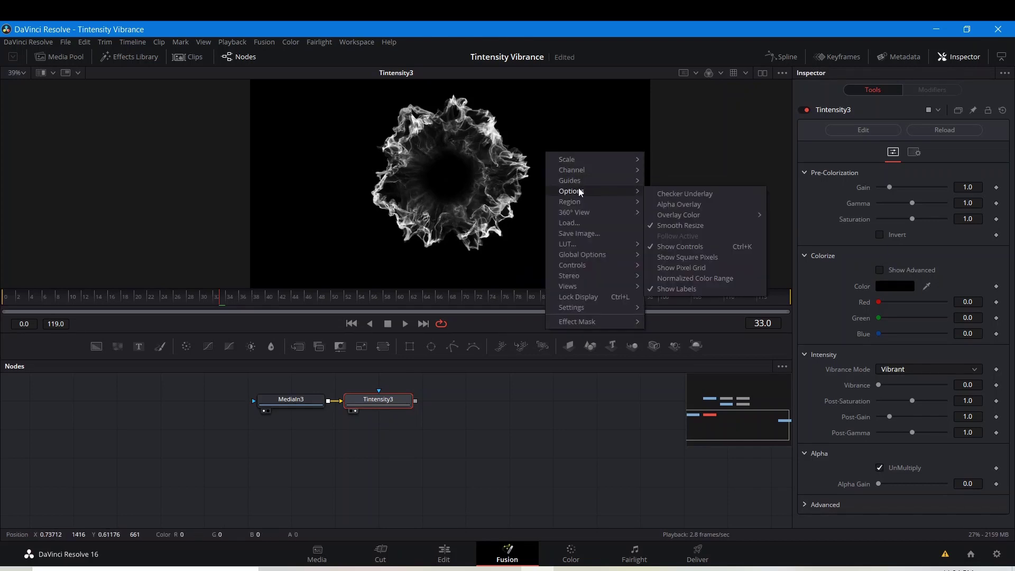
pyautogui.click(650, 194)
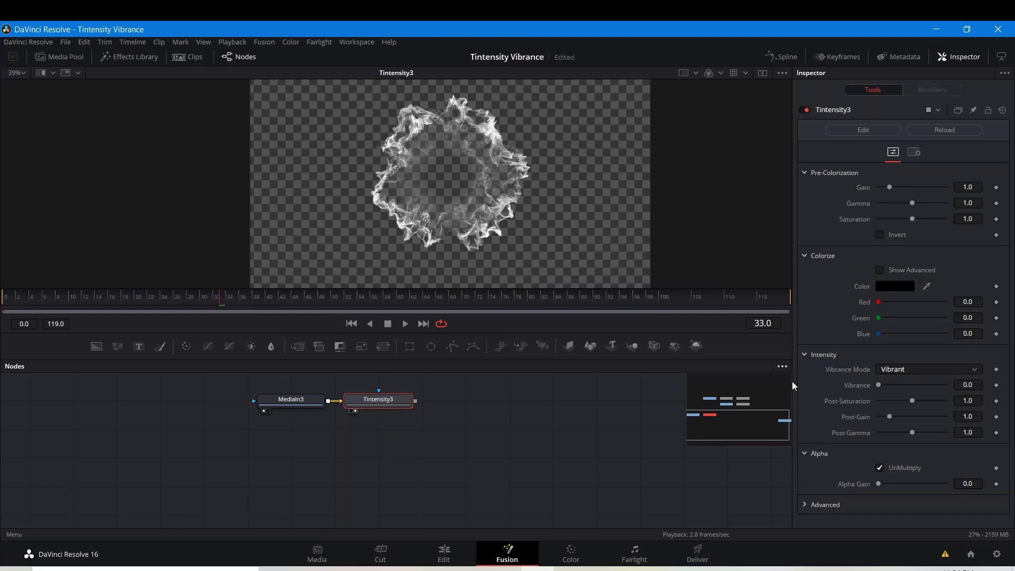
pyautogui.moveTo(877, 483); pyautogui.dragTo(852, 483)
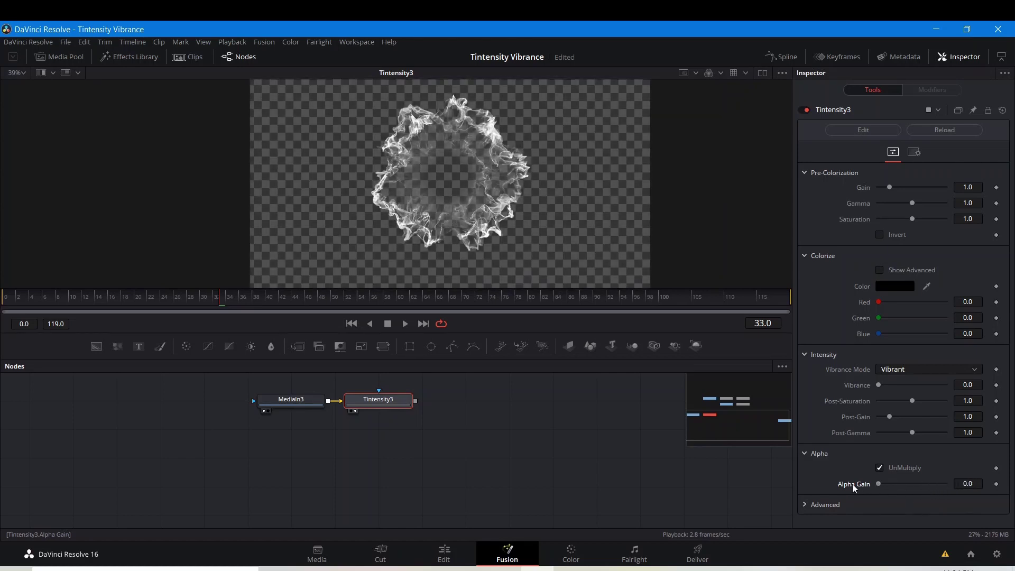
pyautogui.rightClick(568, 185)
pyautogui.moveTo(601, 226)
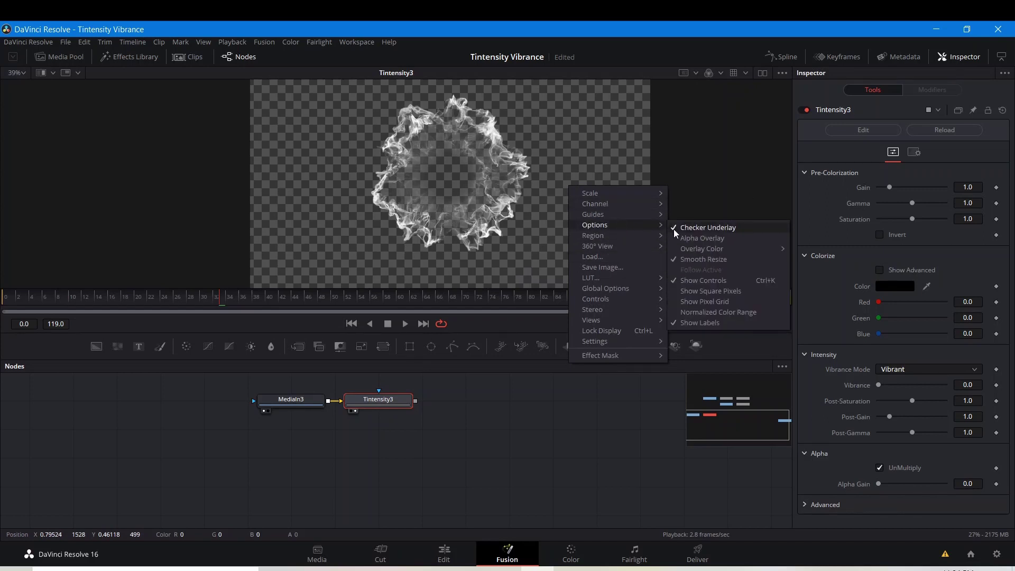
pyautogui.click(674, 228)
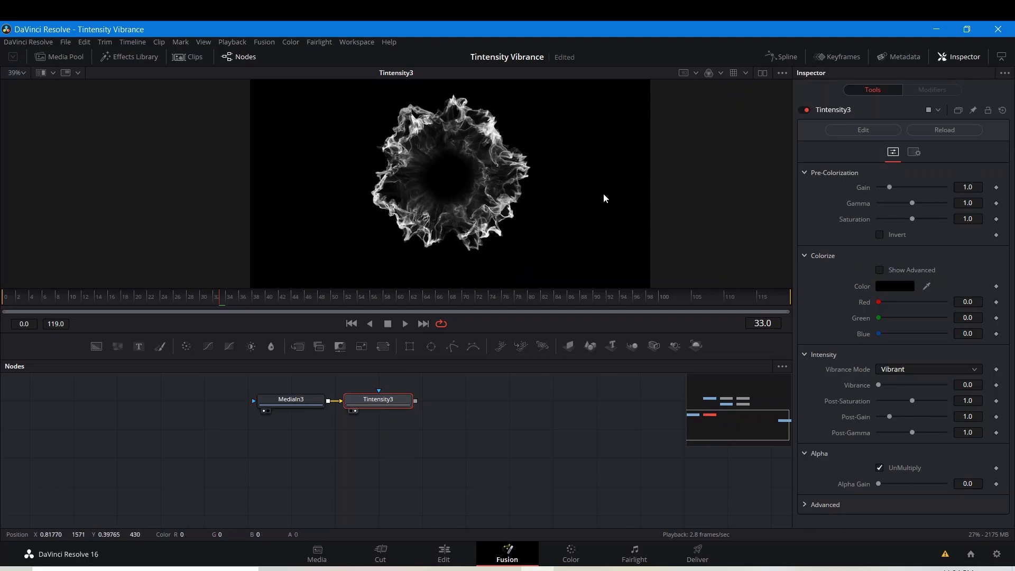
pyautogui.moveTo(912, 219); pyautogui.dragTo(766, 220)
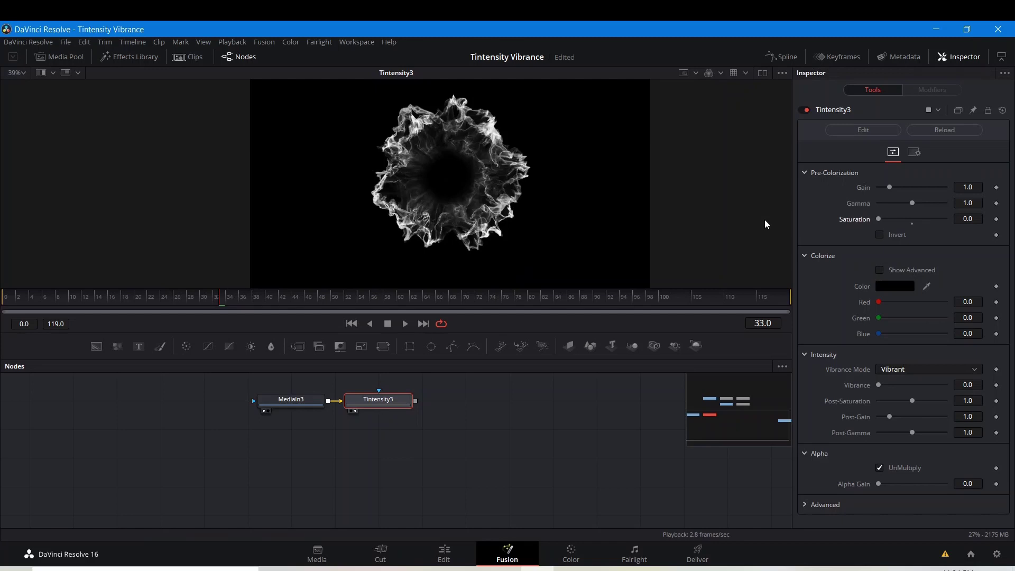
pyautogui.click(913, 222)
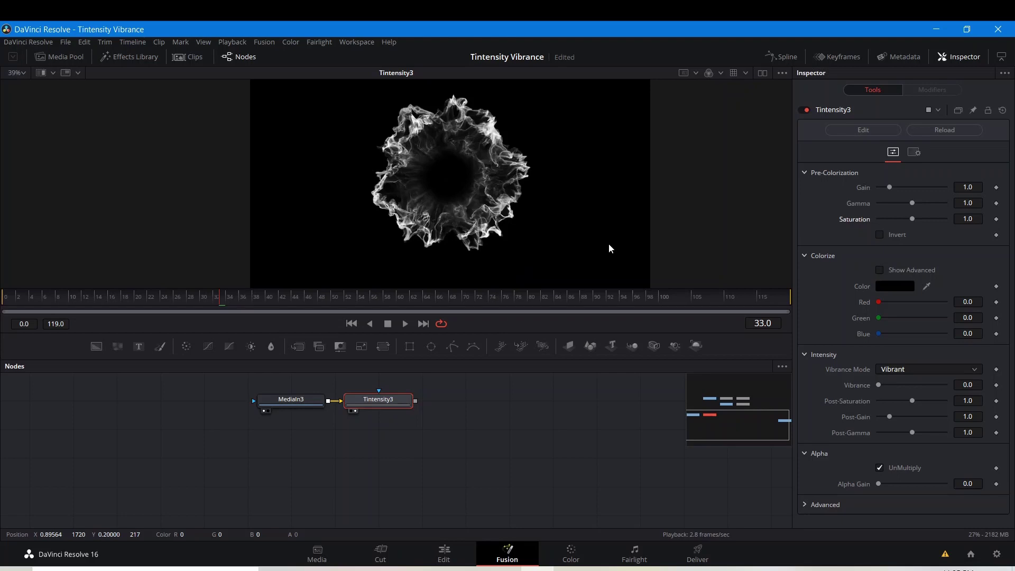
pyautogui.moveTo(910, 218); pyautogui.dragTo(868, 222)
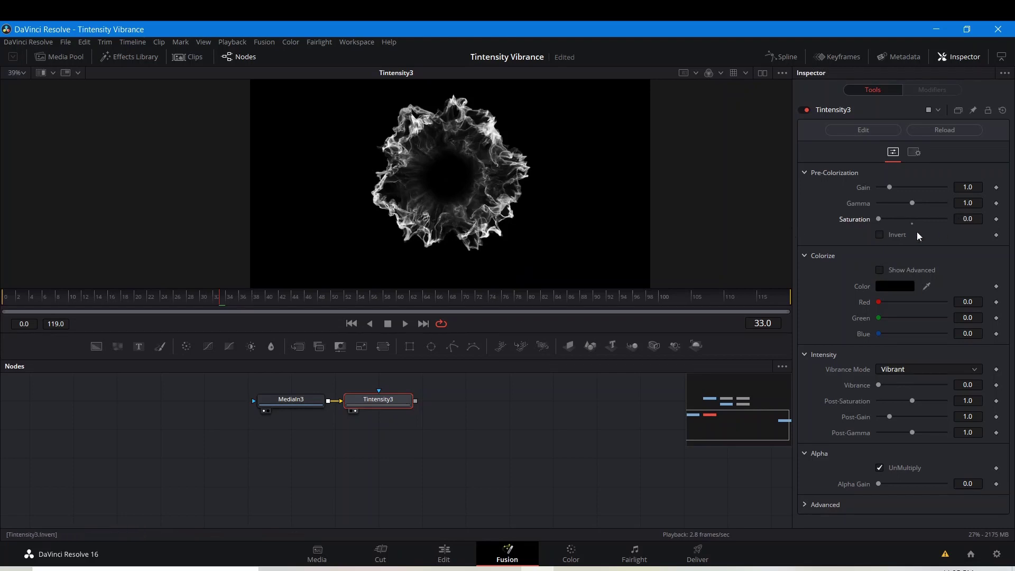
pyautogui.hotkey('ctrl', 'z')
# Enable Show Advanced, set the tint colour to pure red, and raise Vibrance to 5.0
pyautogui.click(805, 173)
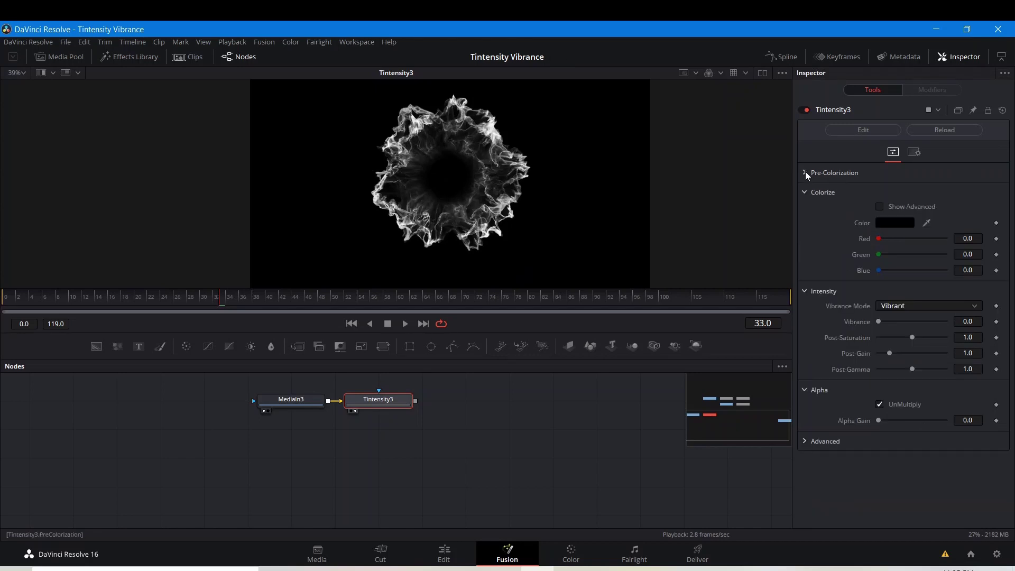
pyautogui.click(880, 206)
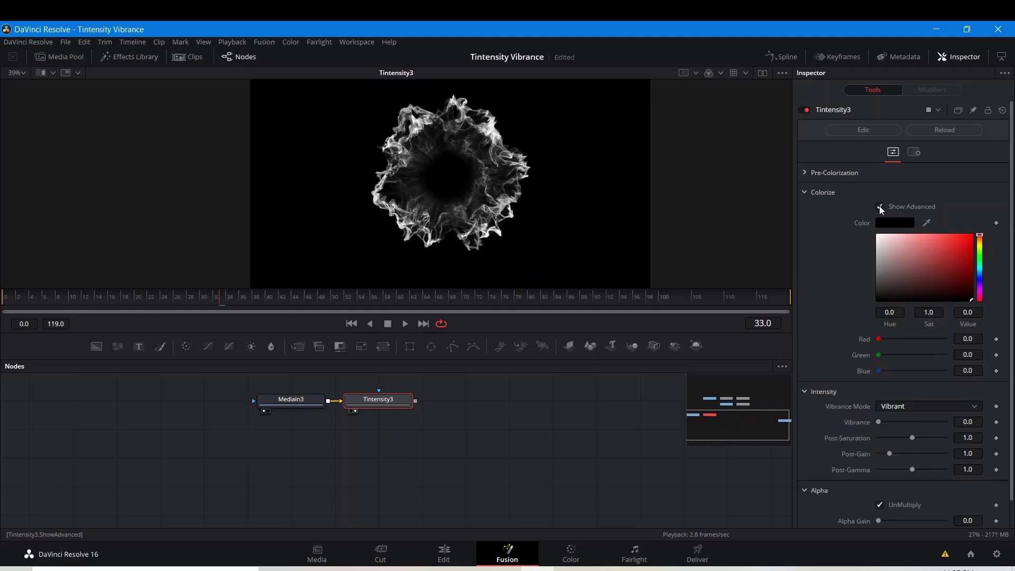
pyautogui.click(918, 273)
pyautogui.moveTo(997, 200); pyautogui.dragTo(1003, 198)
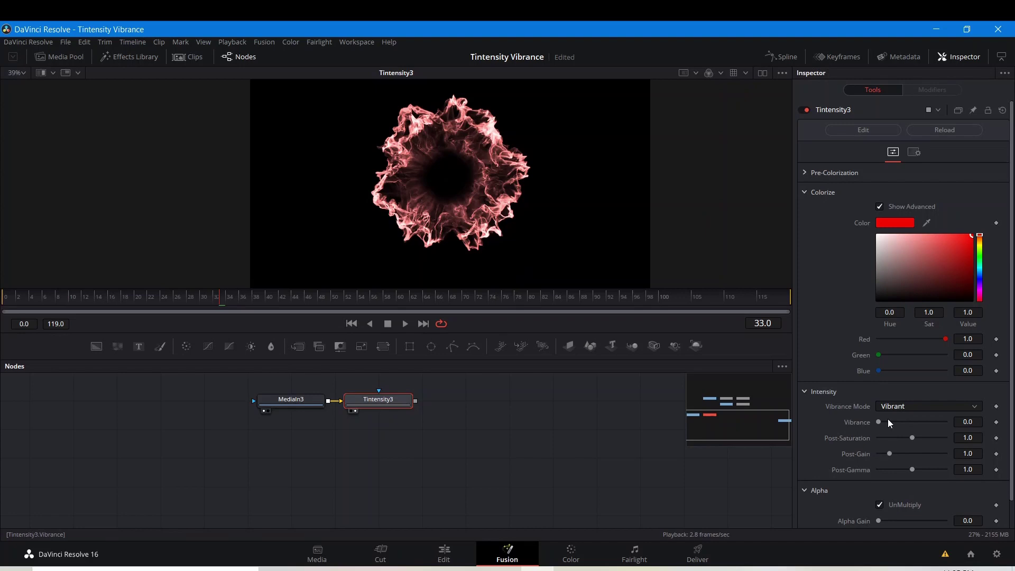
pyautogui.moveTo(882, 423); pyautogui.dragTo(928, 424)
# Compare Basic, Advanced (Vibrance about 3.5) and Power (Vibrance 5.0) vibrance modes
pyautogui.click(912, 407)
pyautogui.click(915, 432)
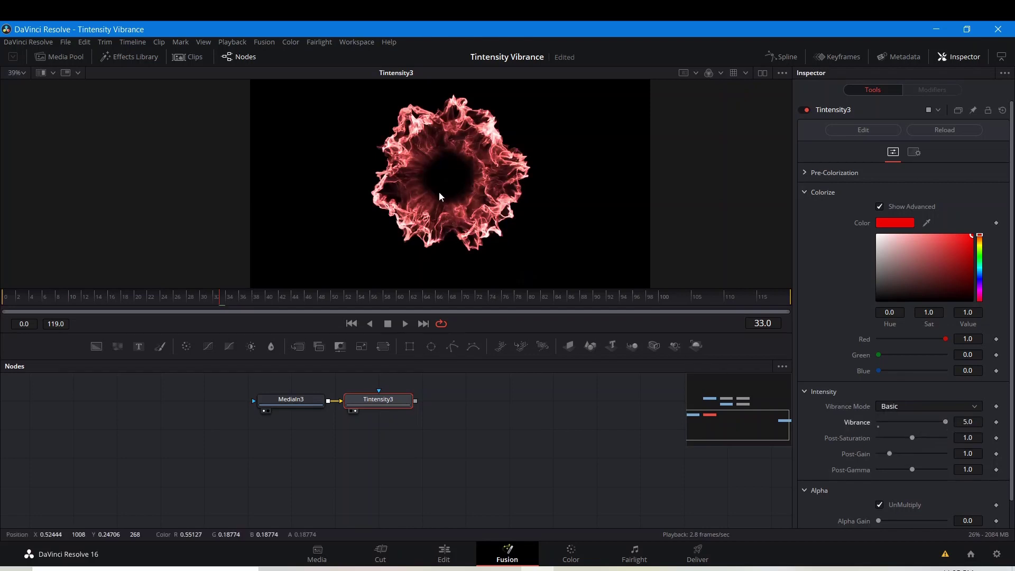
pyautogui.moveTo(440, 173); pyautogui.dragTo(467, 185)
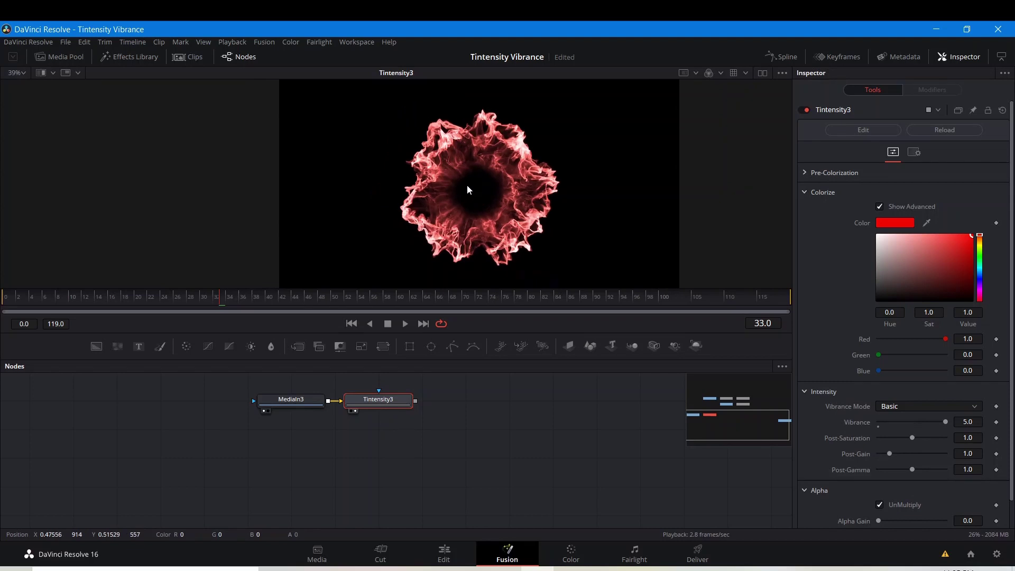
pyautogui.click(904, 408)
pyautogui.click(897, 443)
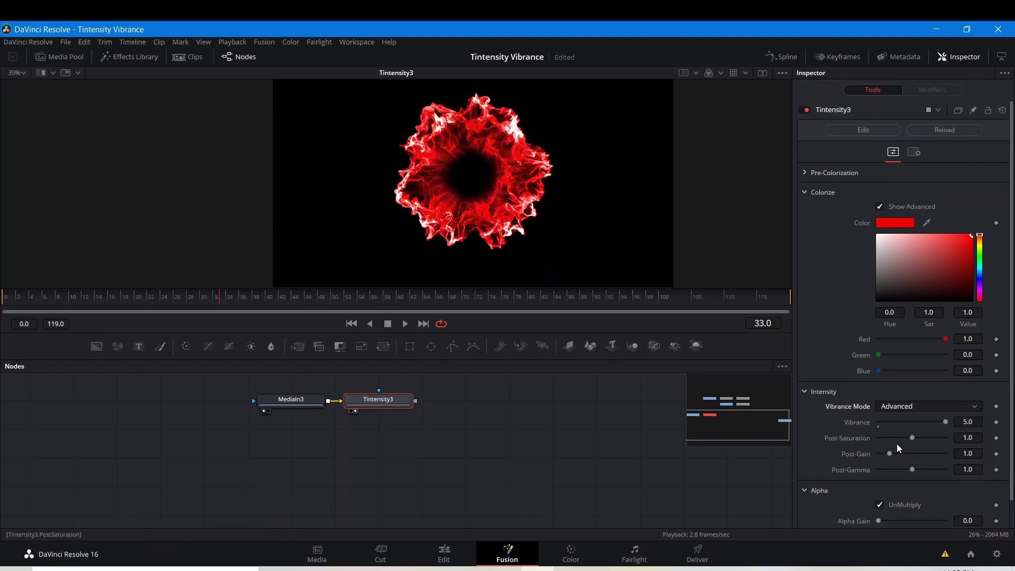
pyautogui.moveTo(945, 422); pyautogui.dragTo(928, 423)
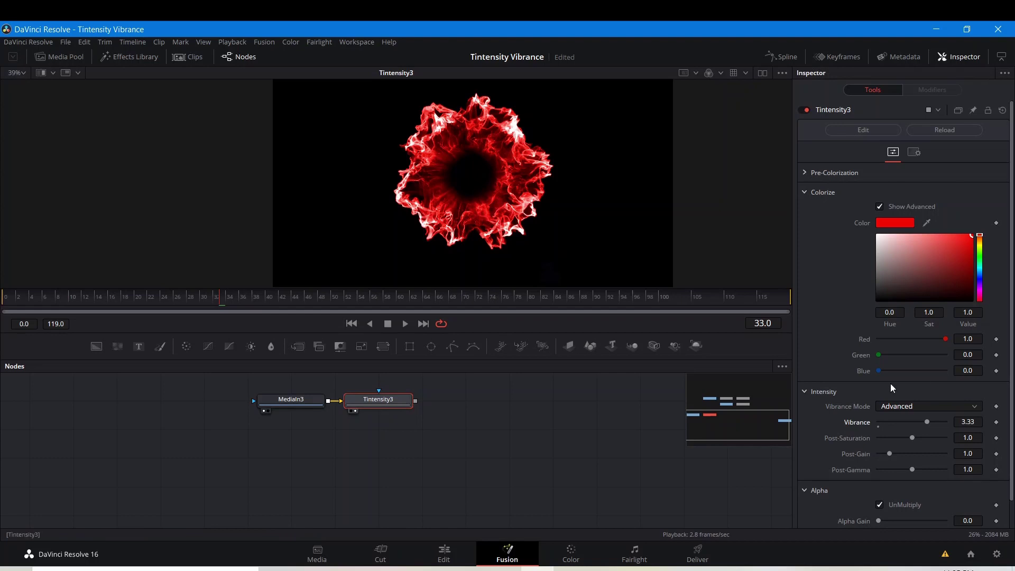
pyautogui.click(890, 407)
pyautogui.click(892, 455)
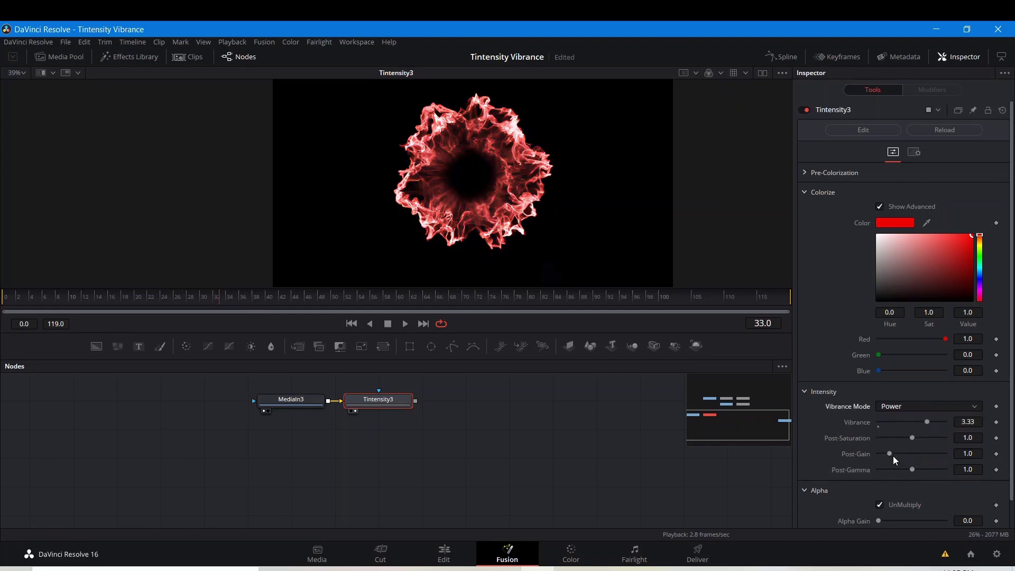
pyautogui.moveTo(928, 421); pyautogui.dragTo(947, 421)
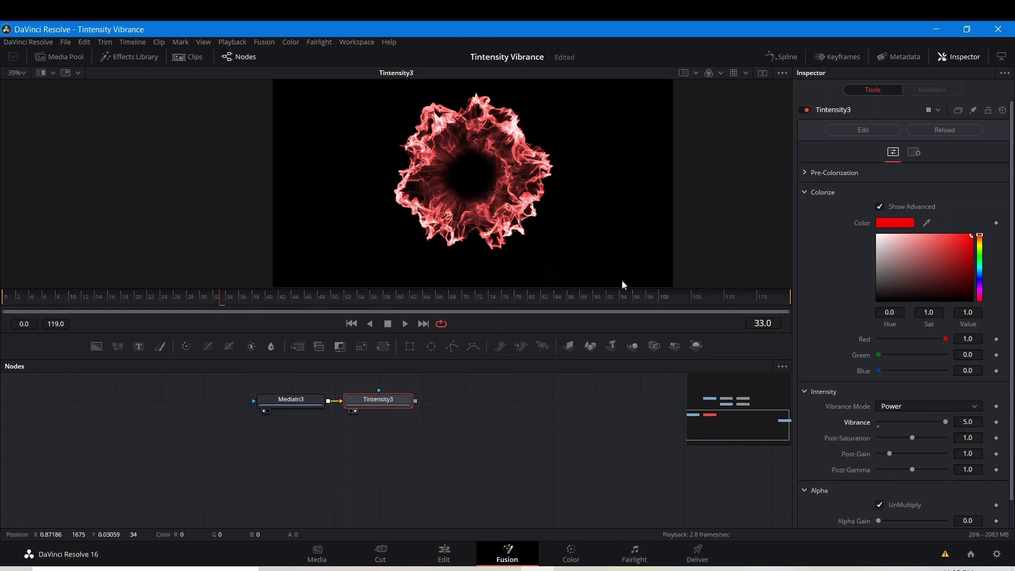
# Settle the vibrance mode on Vibrant after reviewing the mode list
pyautogui.click(930, 413)
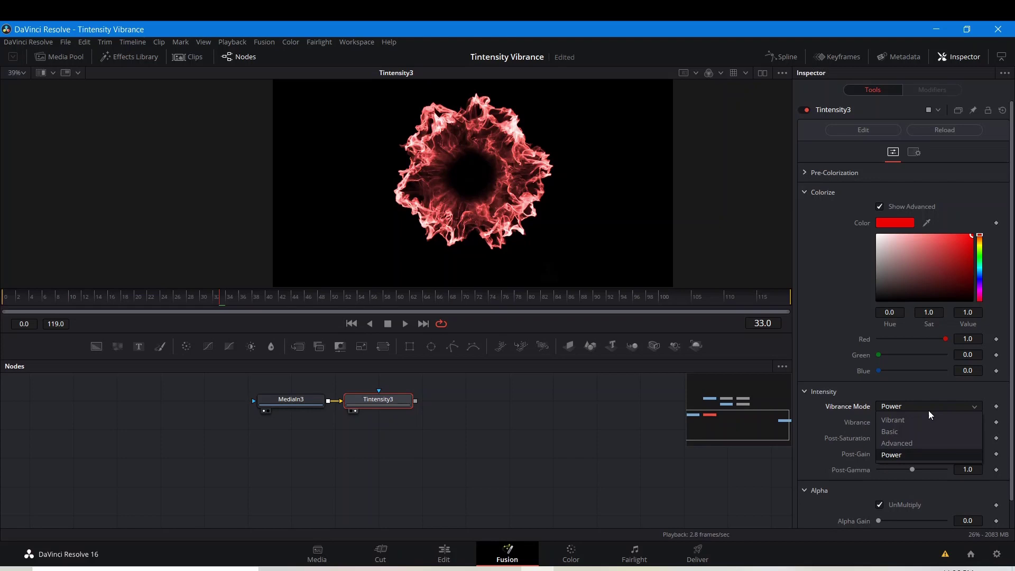
pyautogui.click(817, 338)
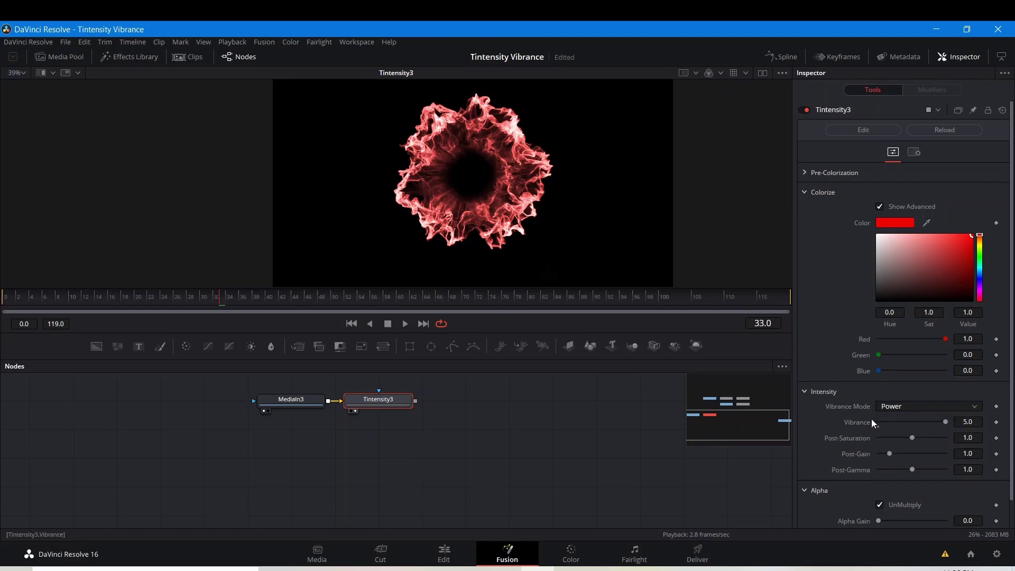
pyautogui.click(897, 408)
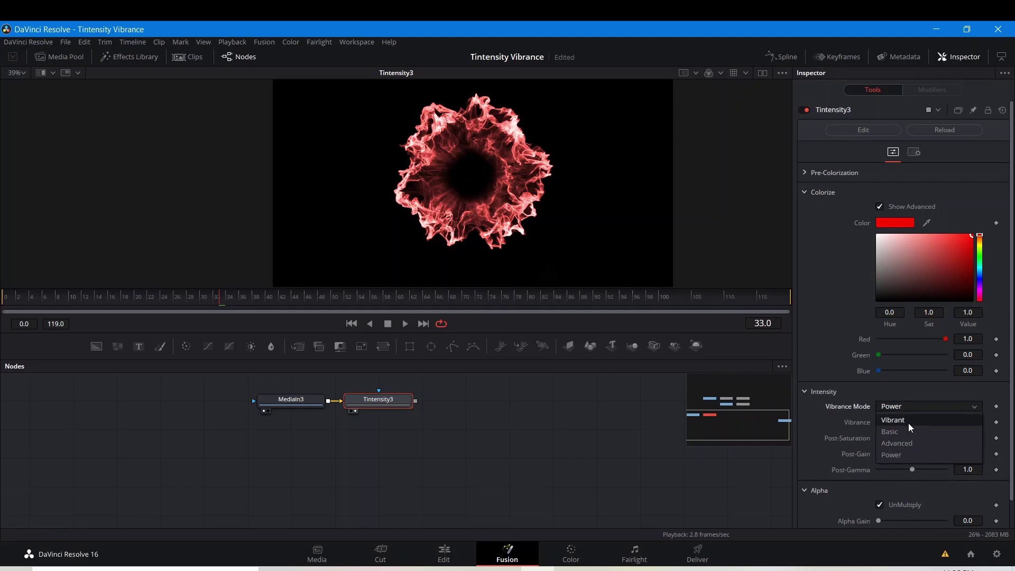
pyautogui.click(844, 392)
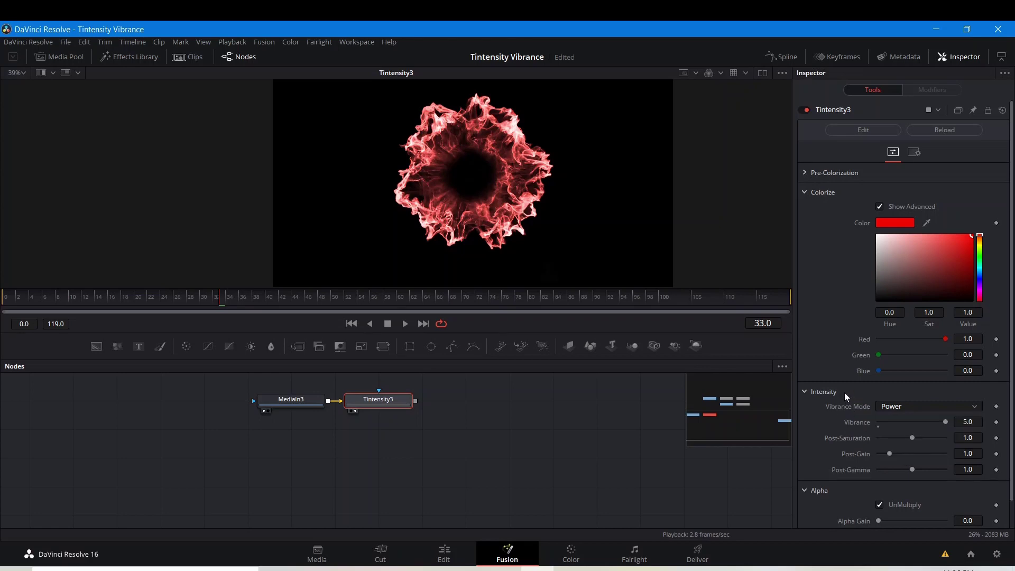
pyautogui.click(933, 408)
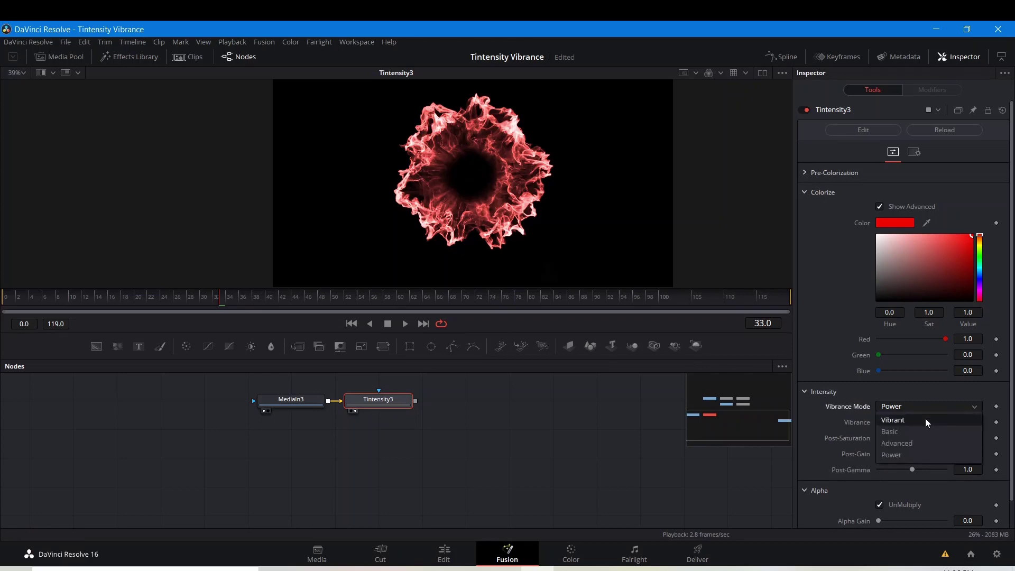
pyautogui.click(925, 419)
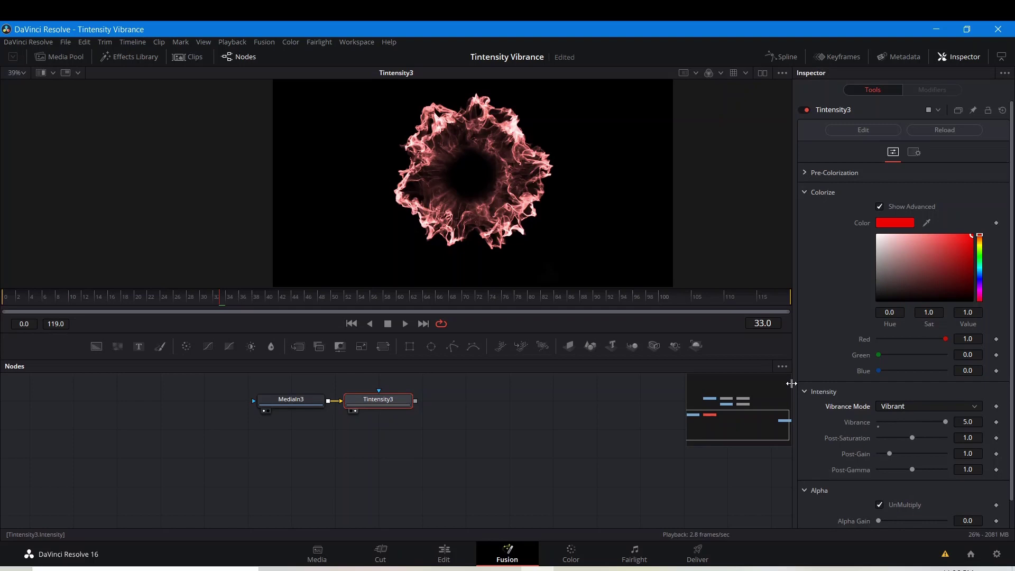
pyautogui.click(883, 407)
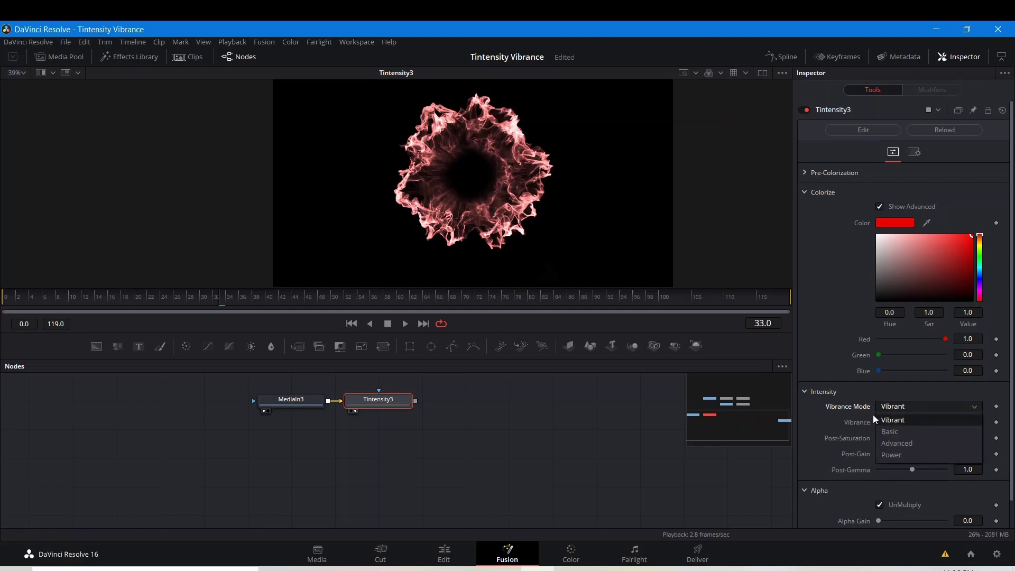
pyautogui.click(805, 353)
# Try Post-Gain at 1.36 then reset it, preview playback, and shift MediaIn3 left
pyautogui.scroll(-1, 842, 331)
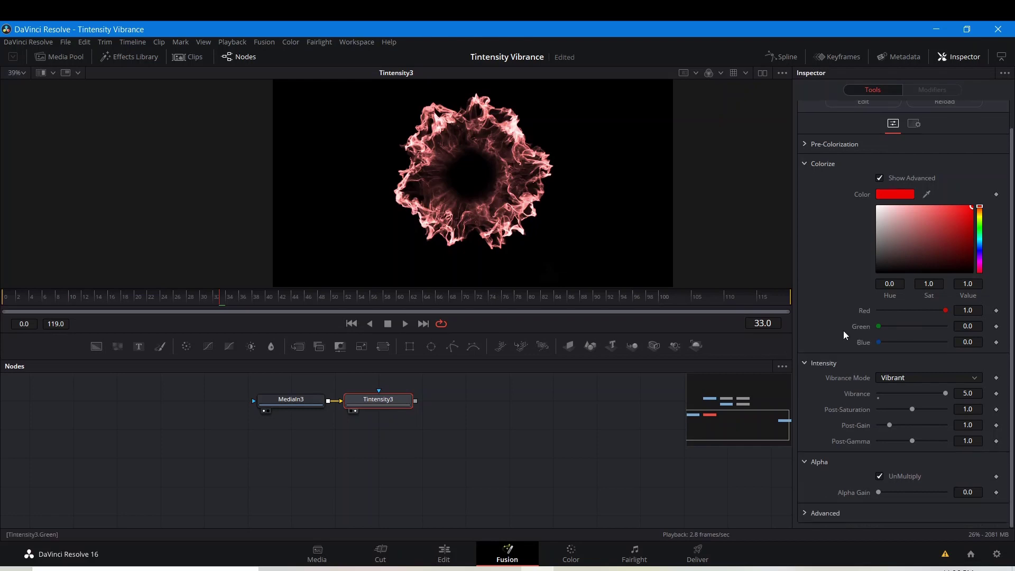
pyautogui.moveTo(890, 425)
pyautogui.mouseDown()
pyautogui.moveTo(928, 447)
pyautogui.moveTo(890, 440)
pyautogui.mouseUp()
pyautogui.doubleClick(888, 430)
pyautogui.press('space')
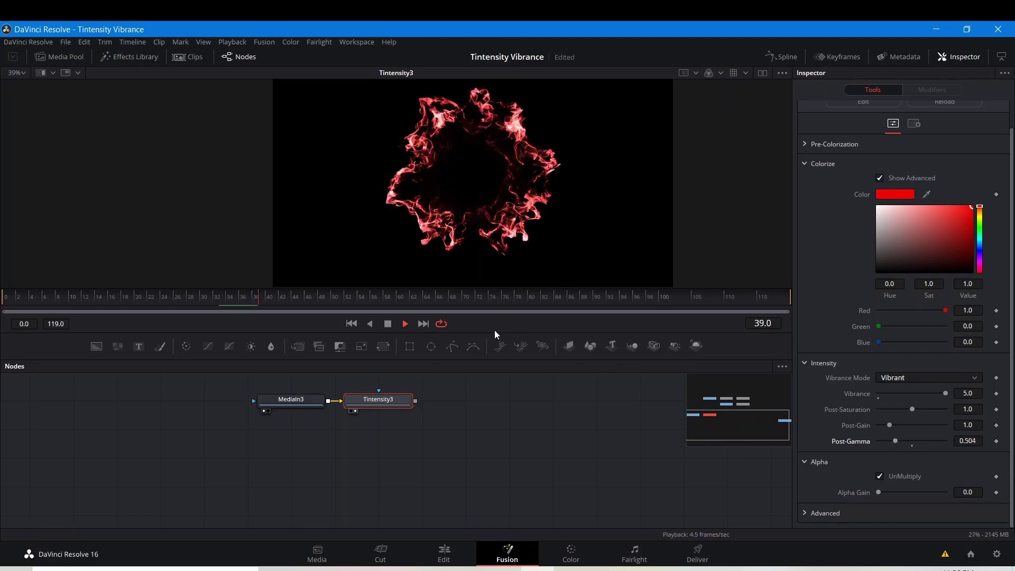
pyautogui.press('space')
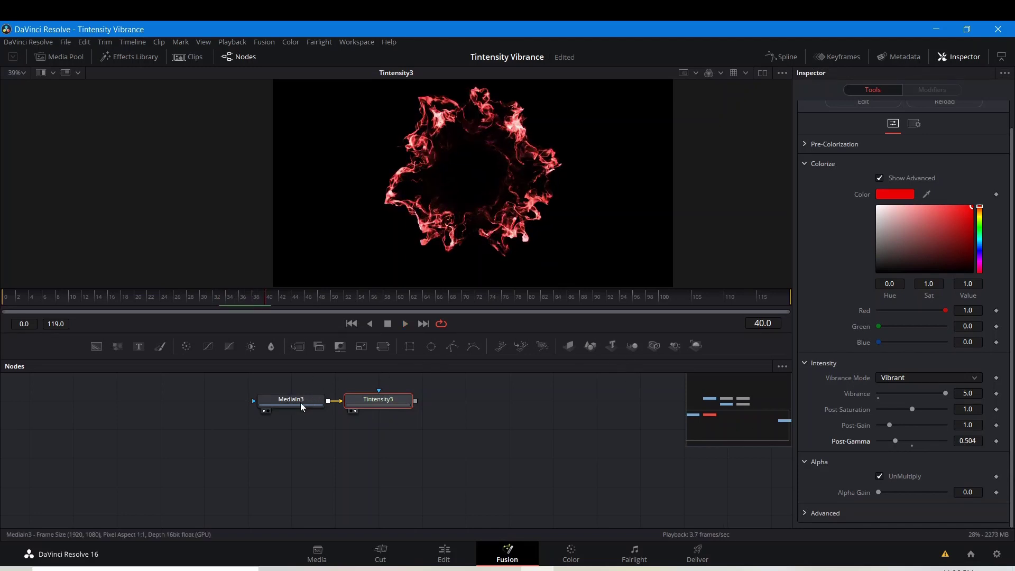
pyautogui.moveTo(300, 402)
pyautogui.mouseDown()
pyautogui.moveTo(213, 402)
pyautogui.moveTo(303, 402)
pyautogui.mouseUp()
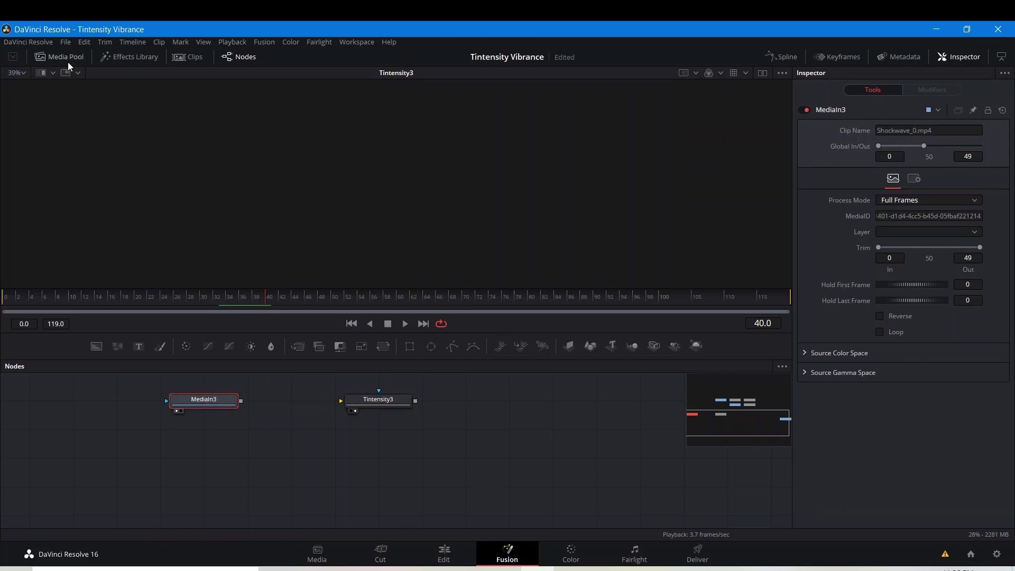
# Feed the second Shockwave clip into Tintensity3 as MediaIn4 and check frames 21, 73 and 85
pyautogui.click(67, 62)
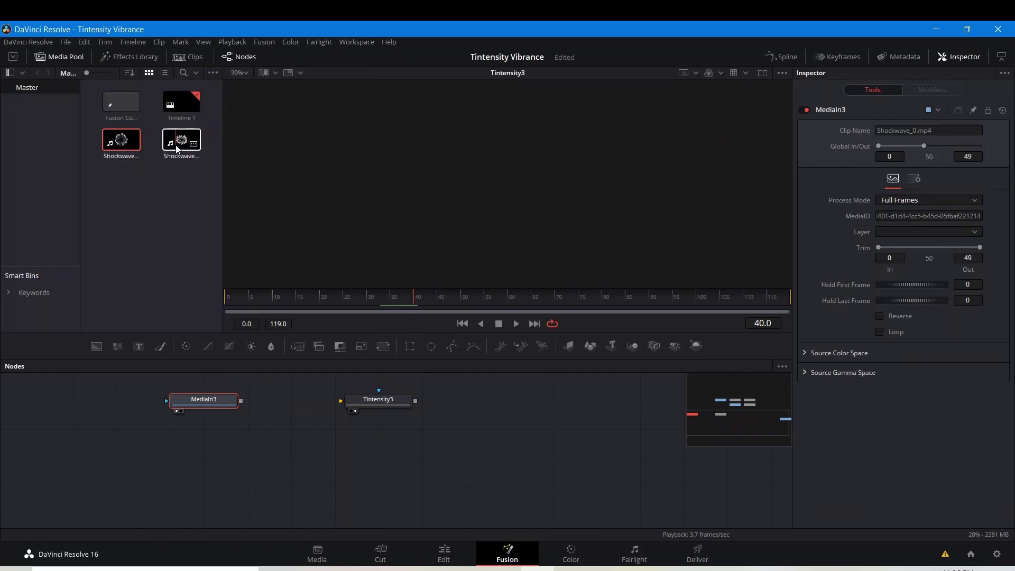
pyautogui.moveTo(177, 149); pyautogui.dragTo(350, 430)
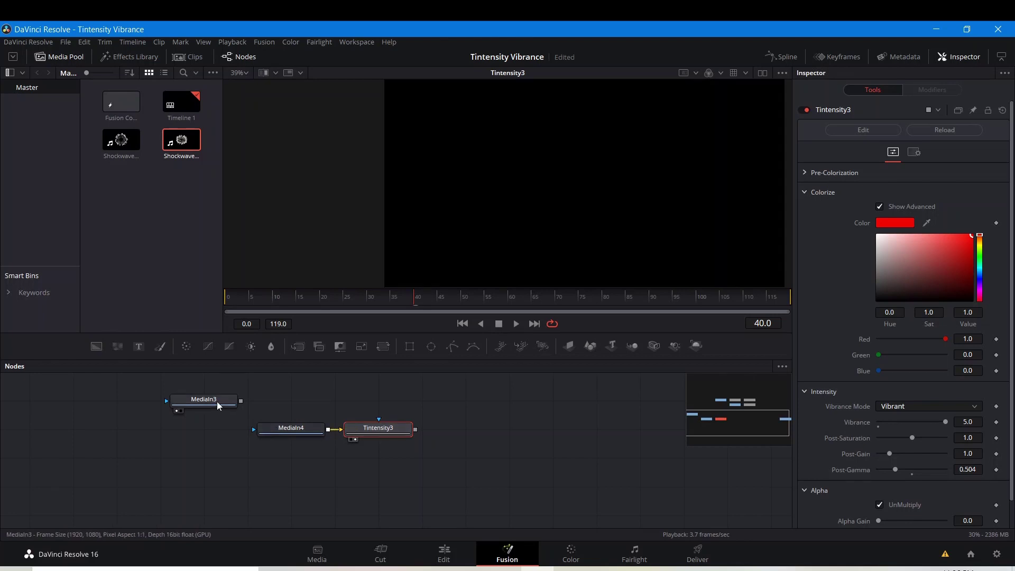
pyautogui.click(329, 294)
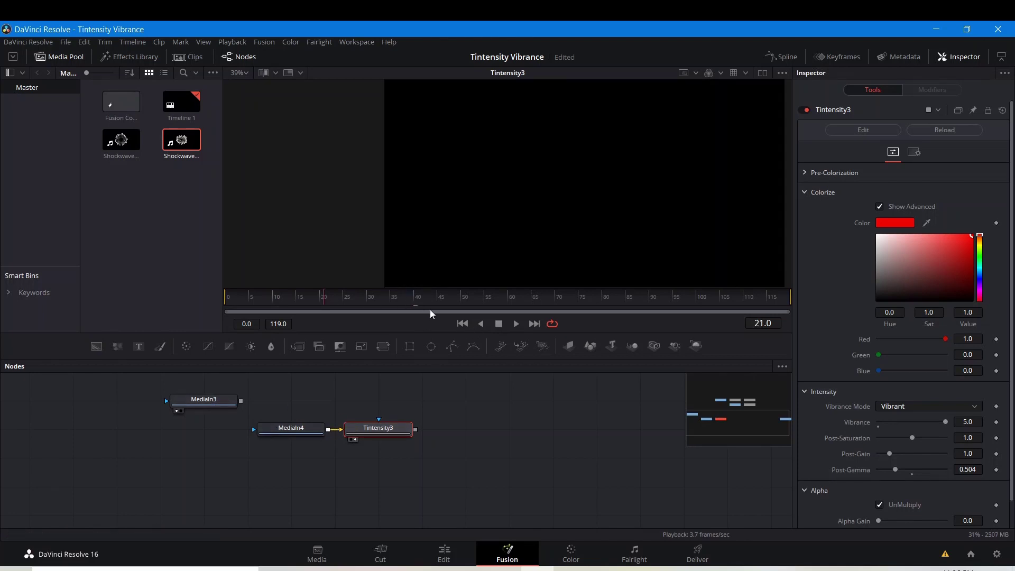
pyautogui.click(571, 298)
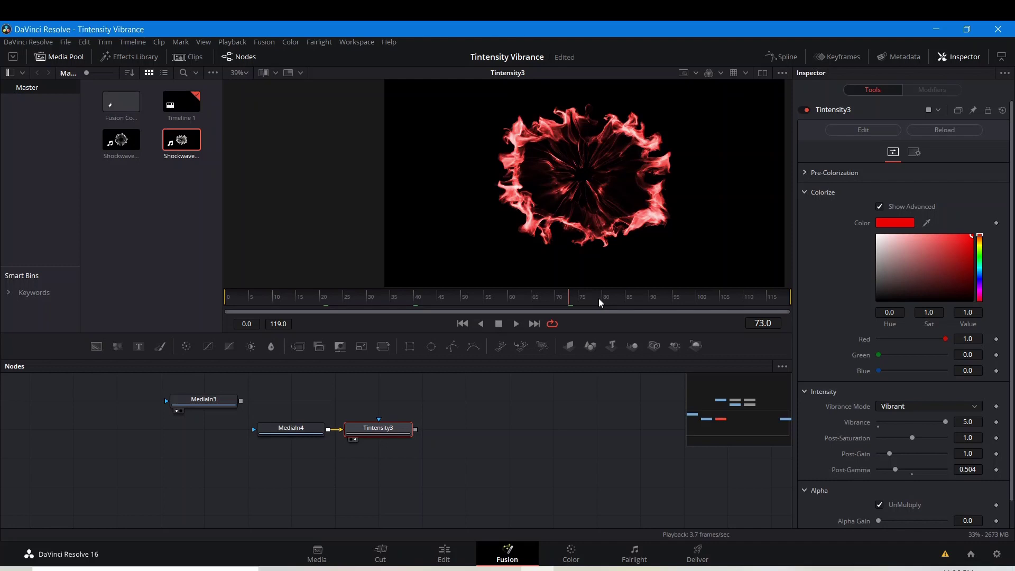
pyautogui.click(626, 294)
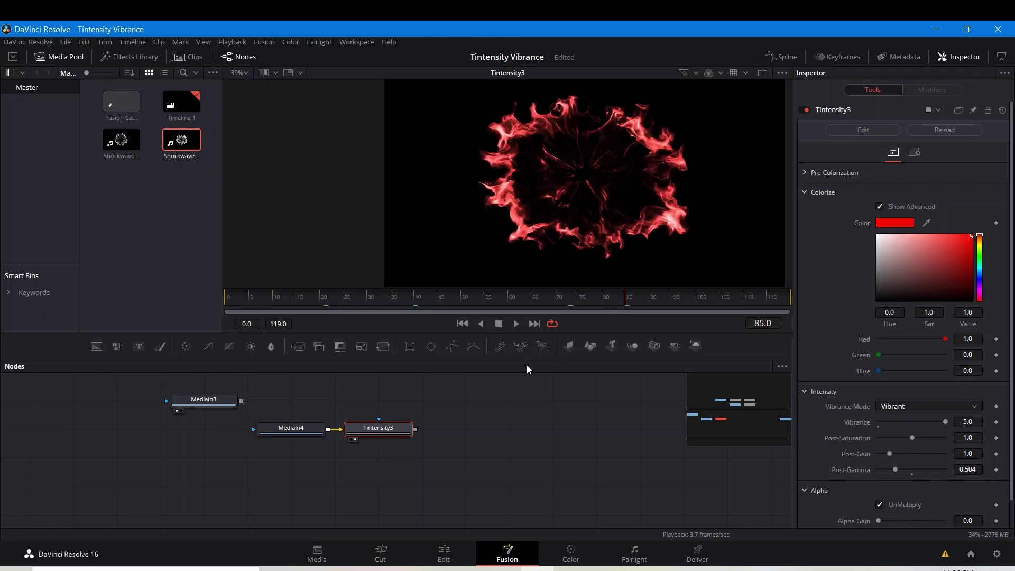
# Change the tint colour to green, reset Post-Gamma to 1.0, and preview playback
pyautogui.click(980, 258)
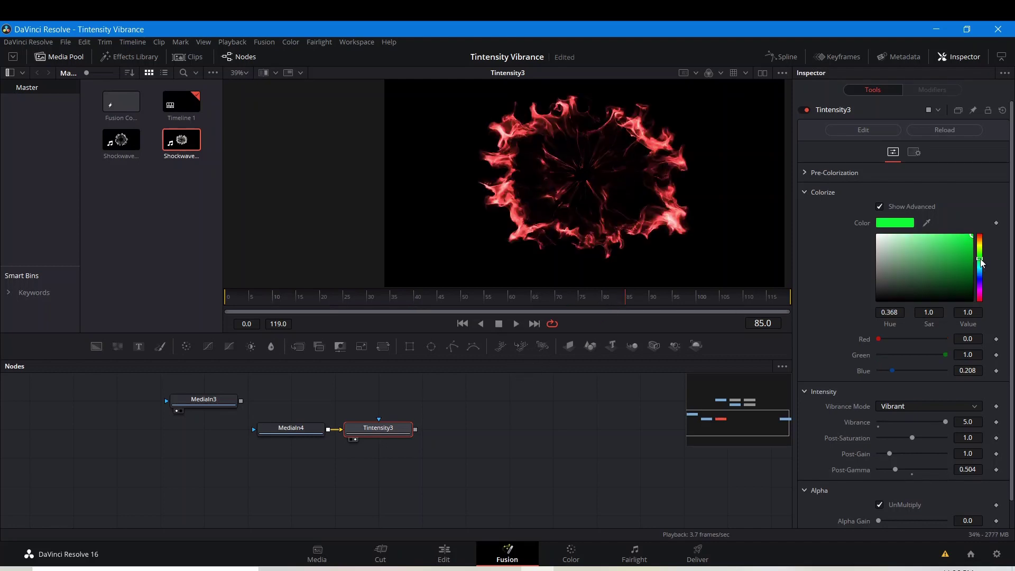
pyautogui.click(912, 474)
pyautogui.press('space')
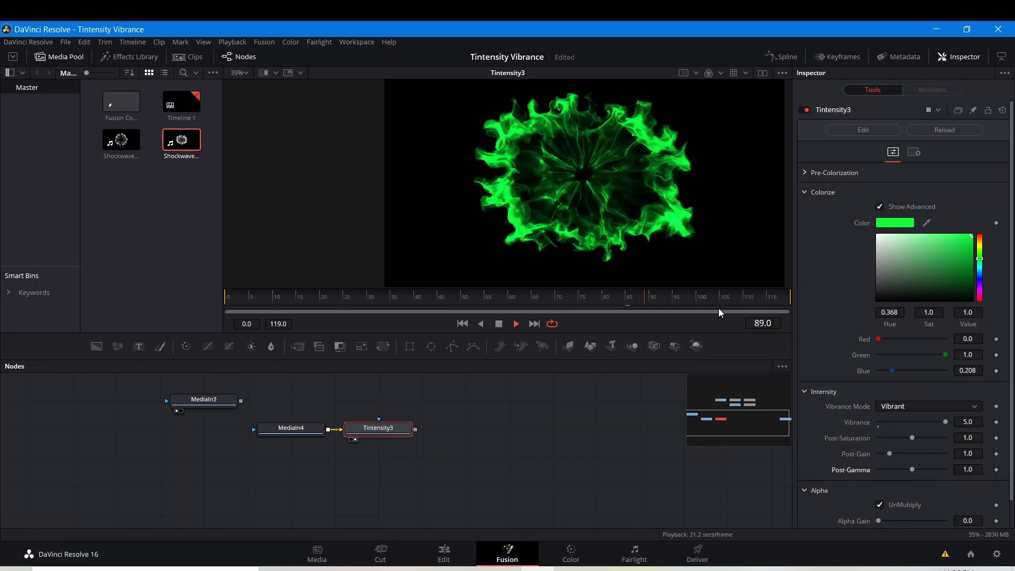
pyautogui.press('space')
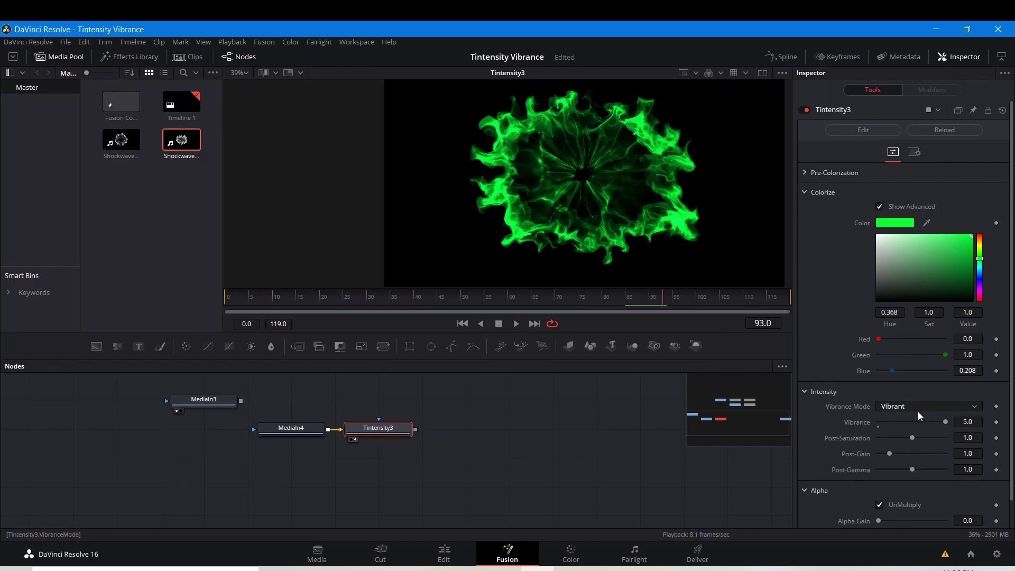
# Try the Power vibrance mode during playback, then switch to Advanced
pyautogui.click(917, 411)
pyautogui.click(894, 458)
pyautogui.press('space')
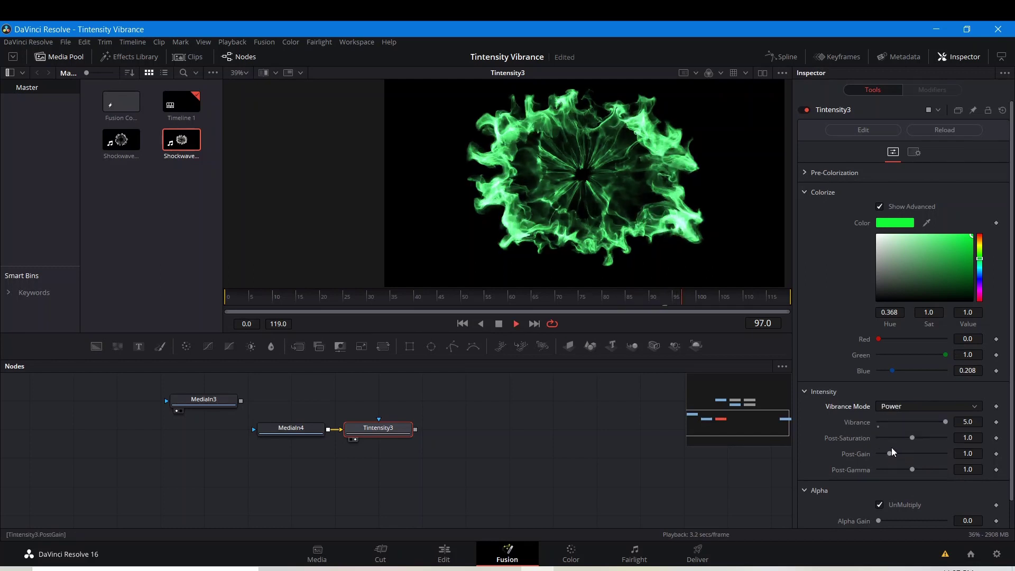
pyautogui.press('space')
pyautogui.click(909, 407)
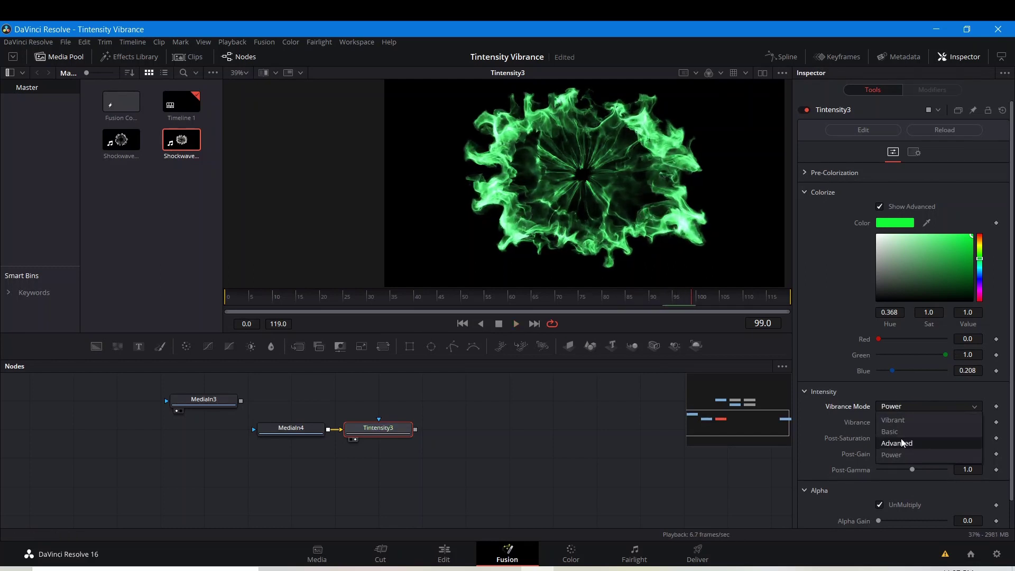
pyautogui.click(900, 442)
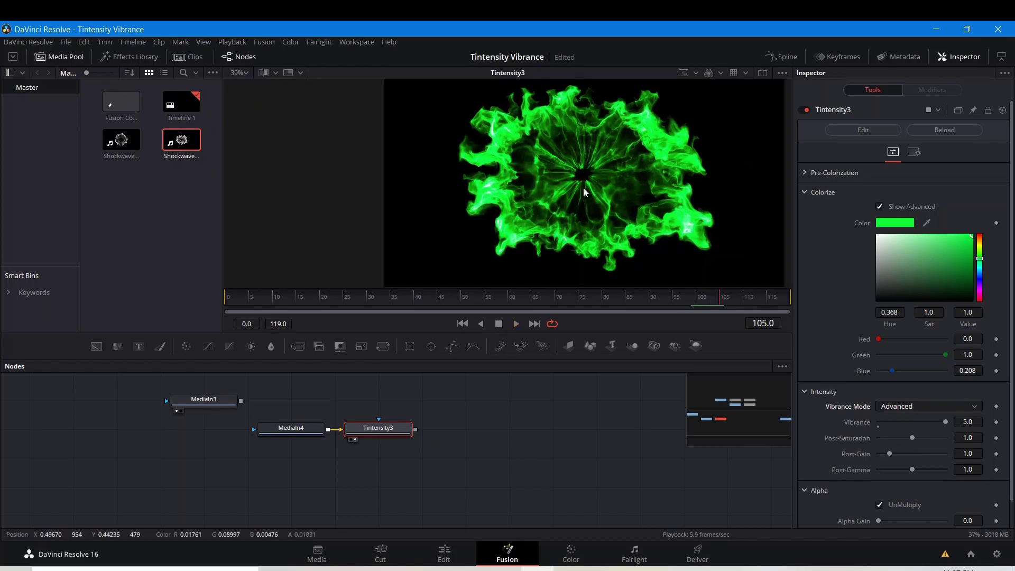
pyautogui.scroll(-2, 582, 188)
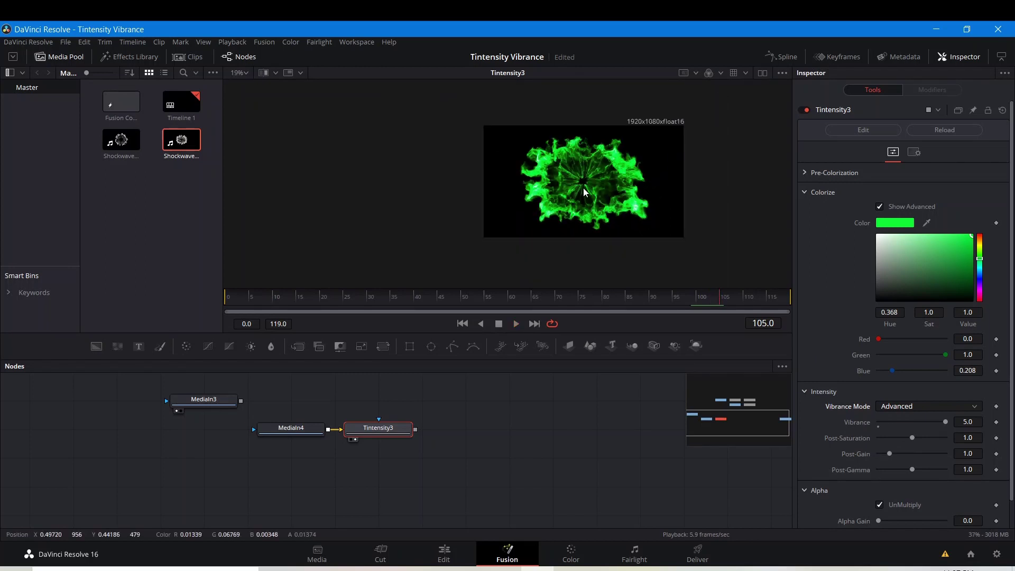
# Expand Pre-Colorization, try Gain at 0.61, reset it to 1.0, and deselect Tintensity3
pyautogui.click(804, 172)
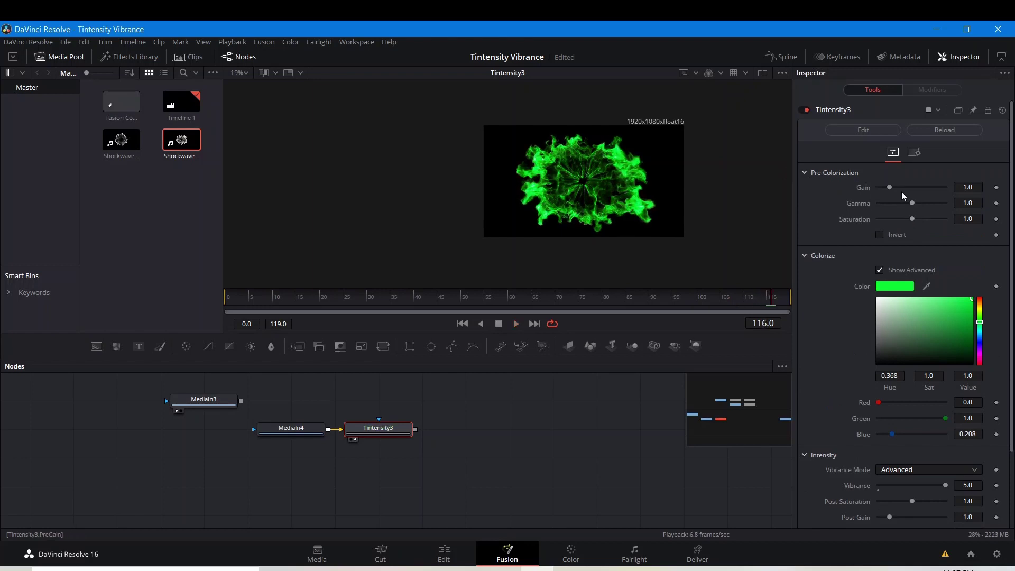
pyautogui.moveTo(889, 188); pyautogui.dragTo(885, 189)
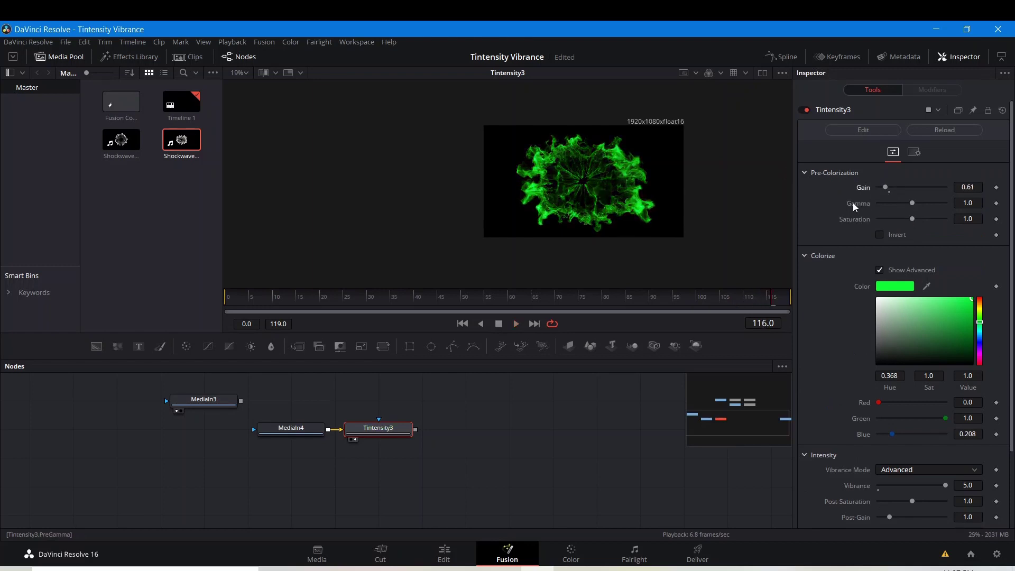
pyautogui.scroll(5, 546, 203)
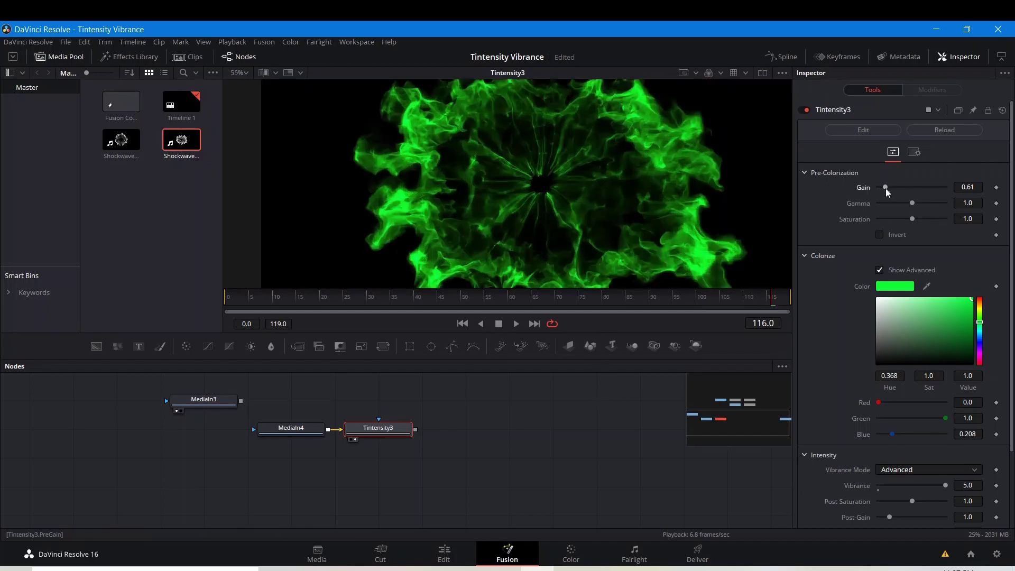
pyautogui.doubleClick(890, 190)
pyautogui.scroll(-5, 592, 179)
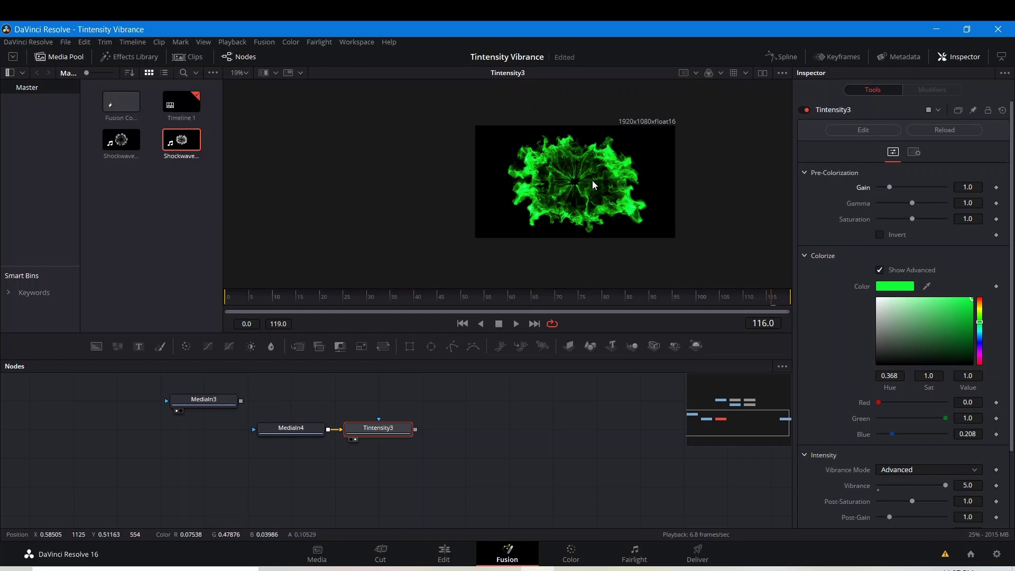
pyautogui.scroll(1, 619, 194)
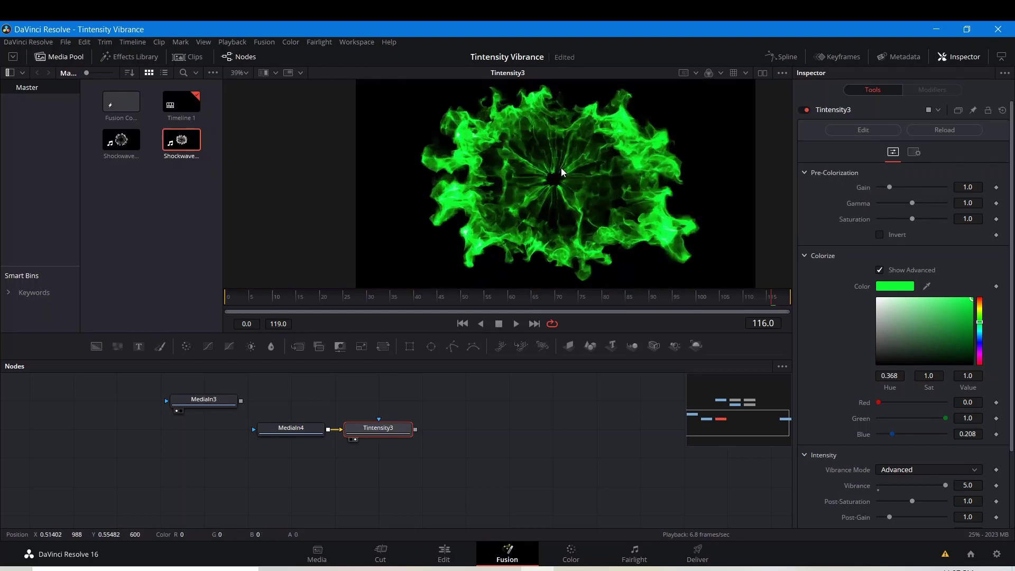
pyautogui.click(621, 434)
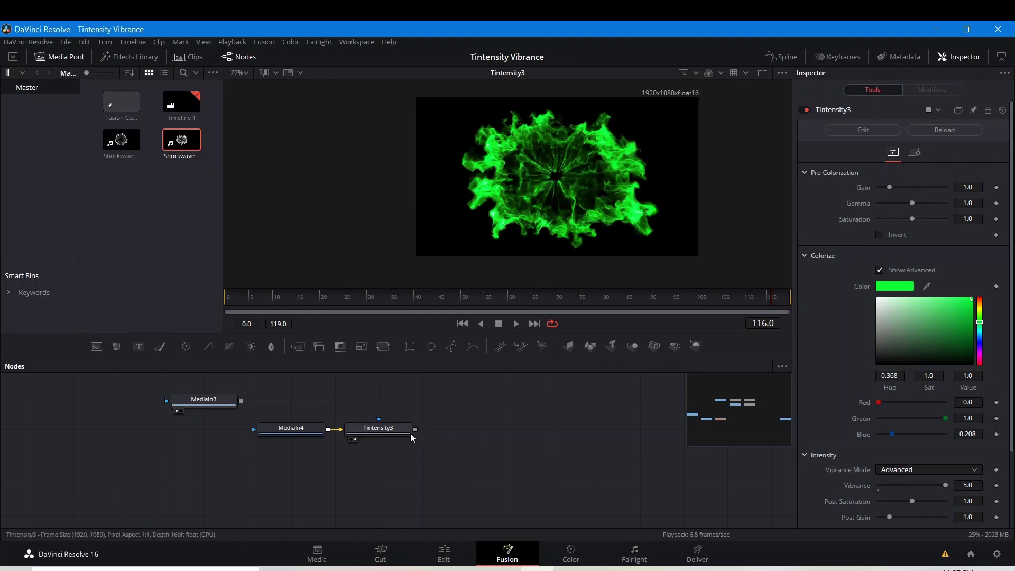
# Toggle the pre-colorization Invert option on Tintensity3, leaving it on
pyautogui.click(878, 235)
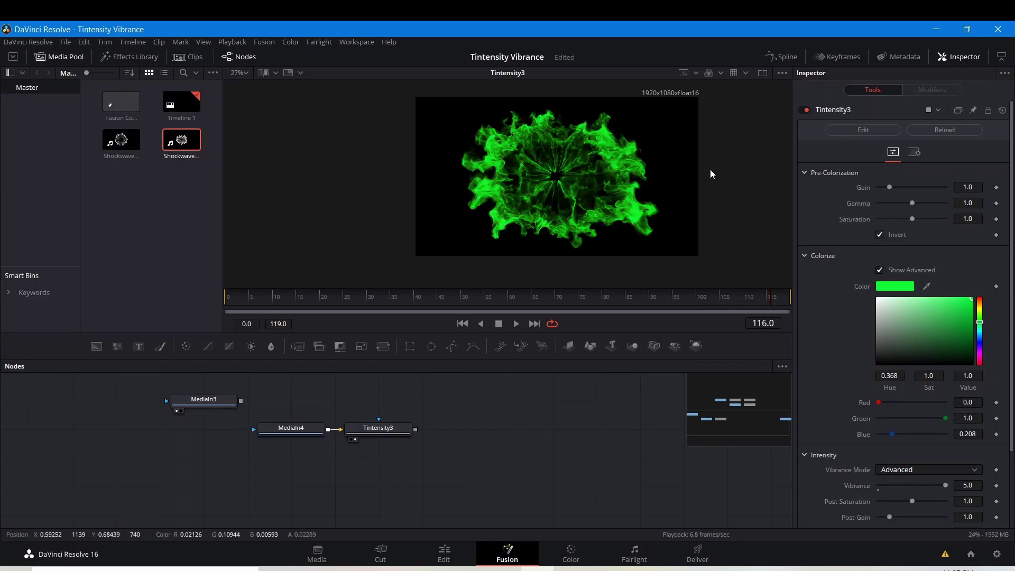
pyautogui.click(880, 235)
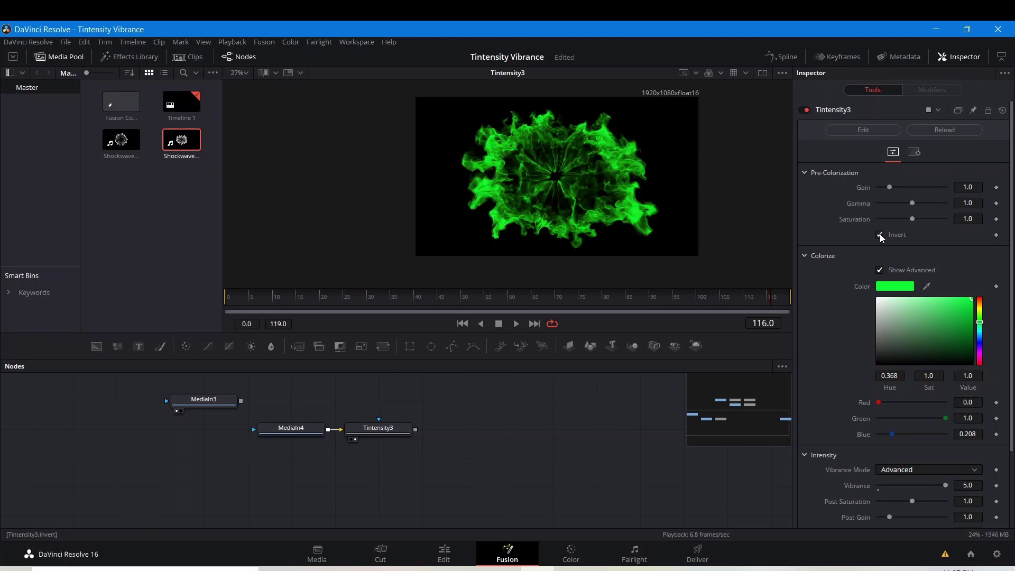
pyautogui.scroll(-3, 905, 445)
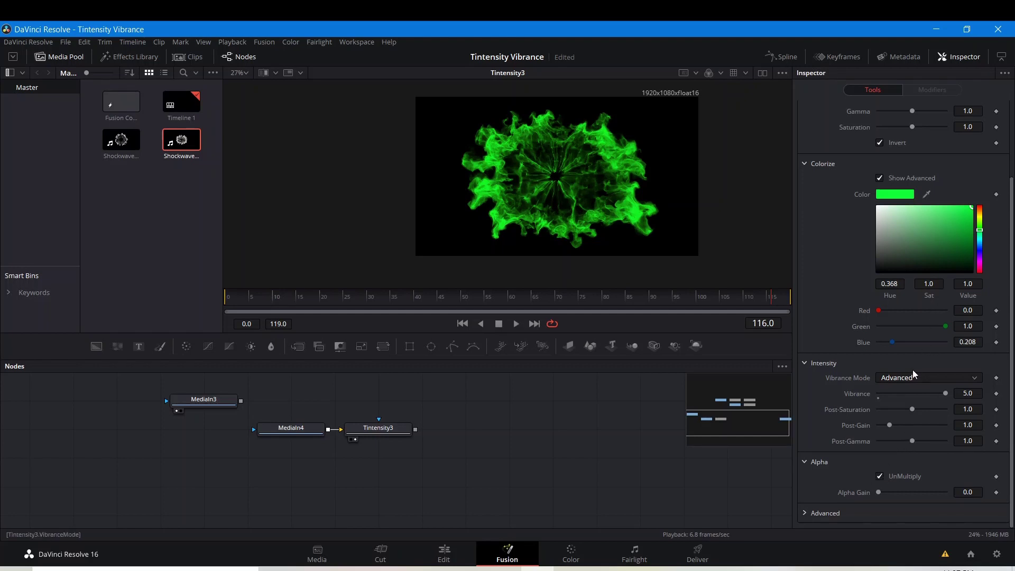
# Cycle the vibrance mode through Vibrant and Basic, ending on Advanced
pyautogui.click(899, 380)
pyautogui.click(902, 393)
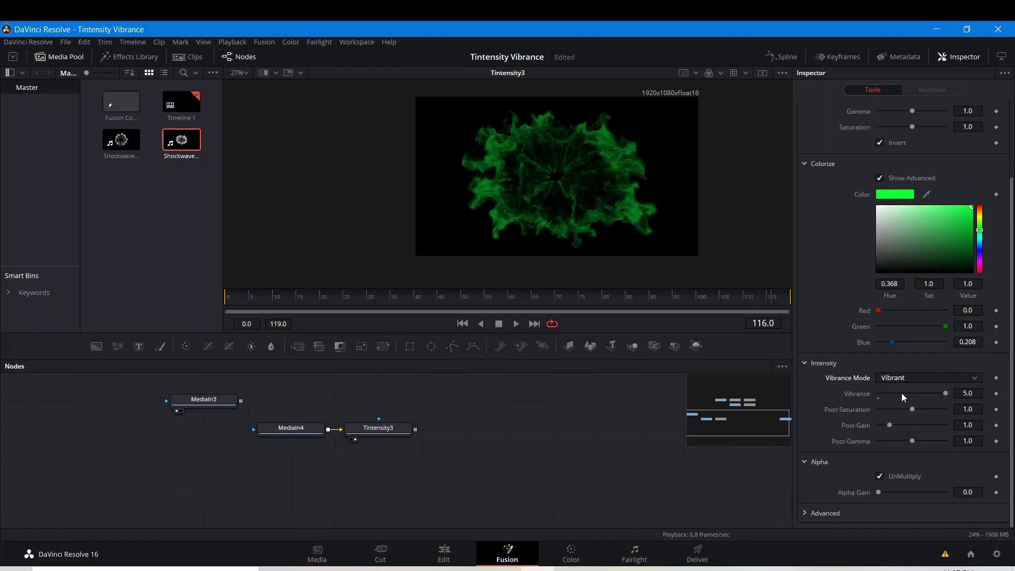
pyautogui.click(899, 378)
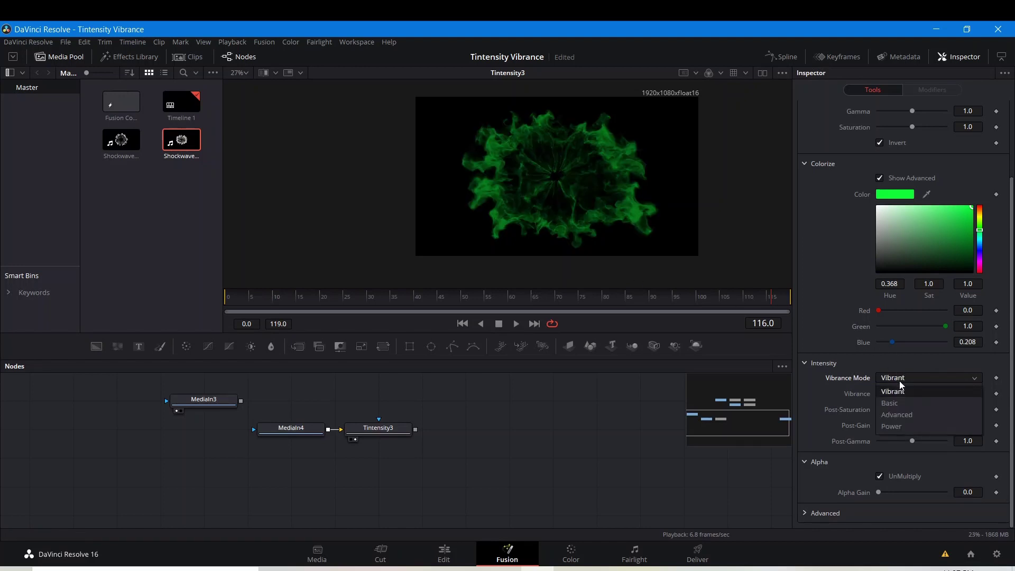
pyautogui.click(899, 405)
pyautogui.click(892, 376)
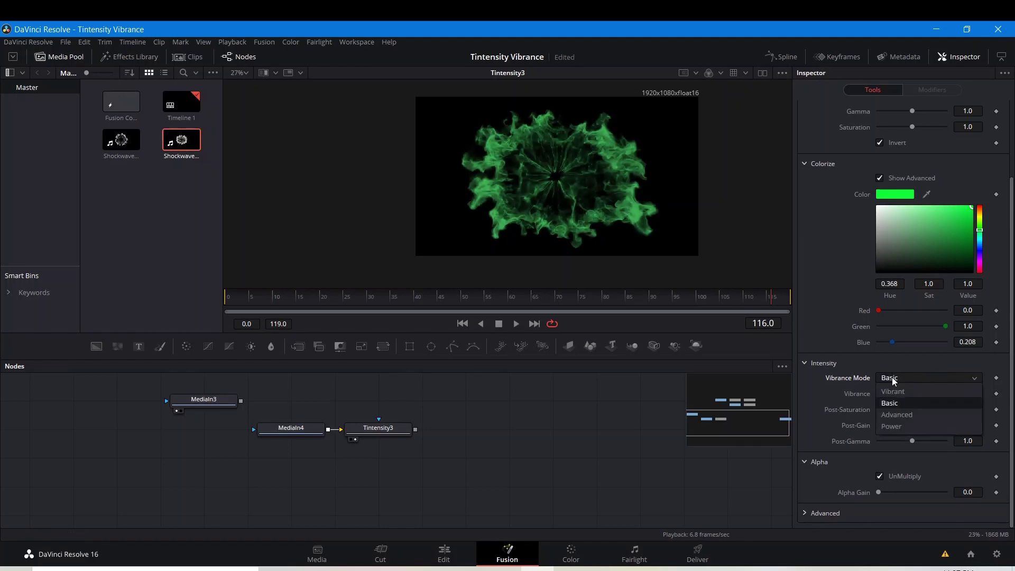
pyautogui.click(896, 415)
pyautogui.scroll(3, 496, 214)
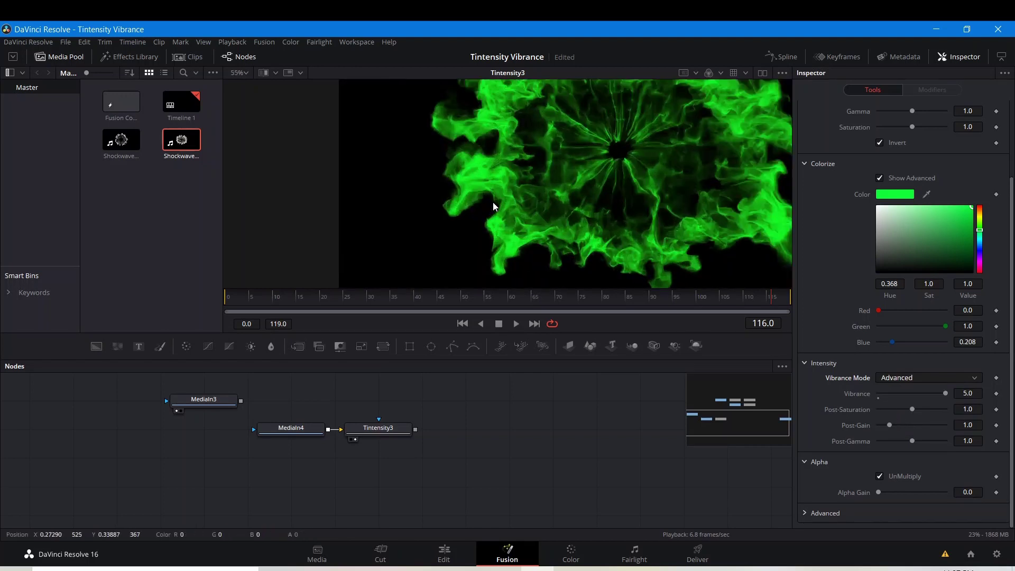
pyautogui.scroll(3, 892, 220)
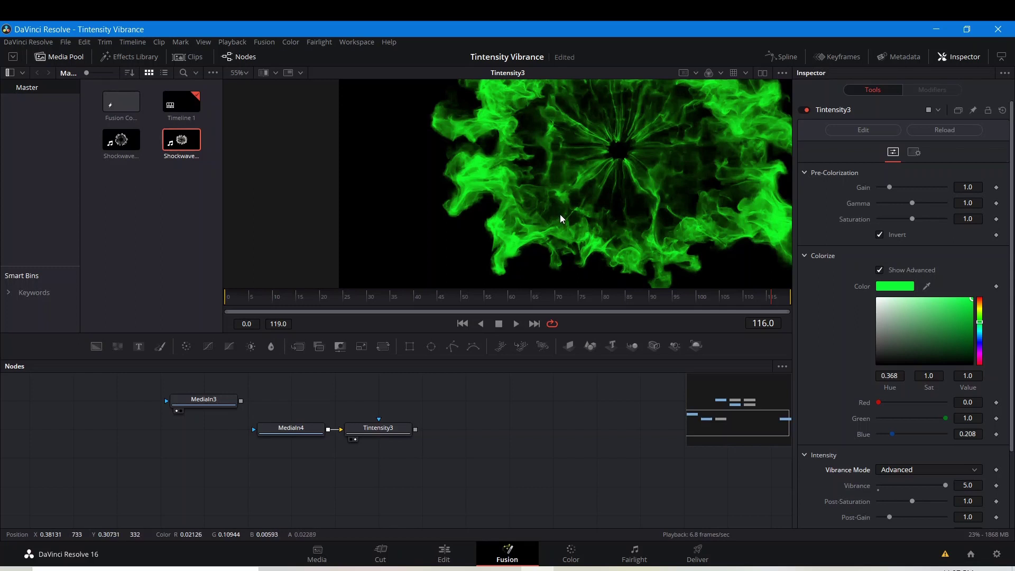
pyautogui.scroll(-3, 609, 158)
pyautogui.scroll(3, 609, 158)
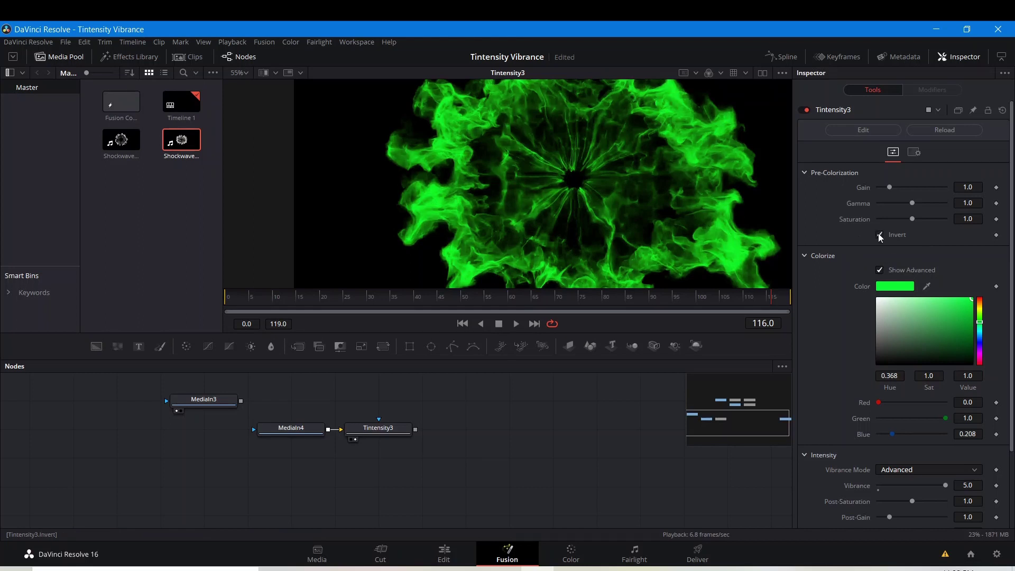
# Turn on the viewer's Checker Underlay behind the green smoke
pyautogui.scroll(-2, 612, 239)
pyautogui.rightClick(724, 172)
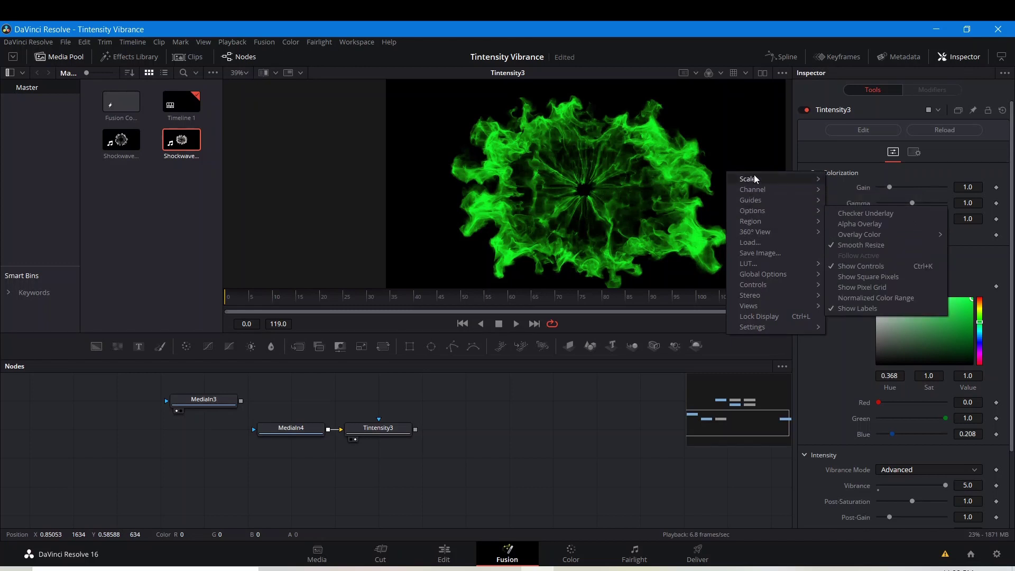
pyautogui.moveTo(751, 194)
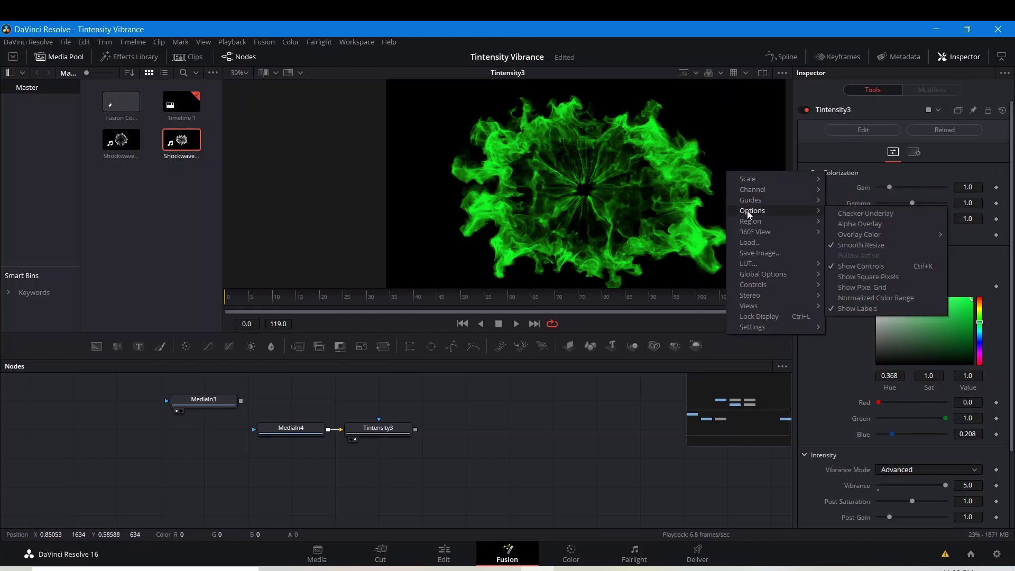
pyautogui.click(839, 211)
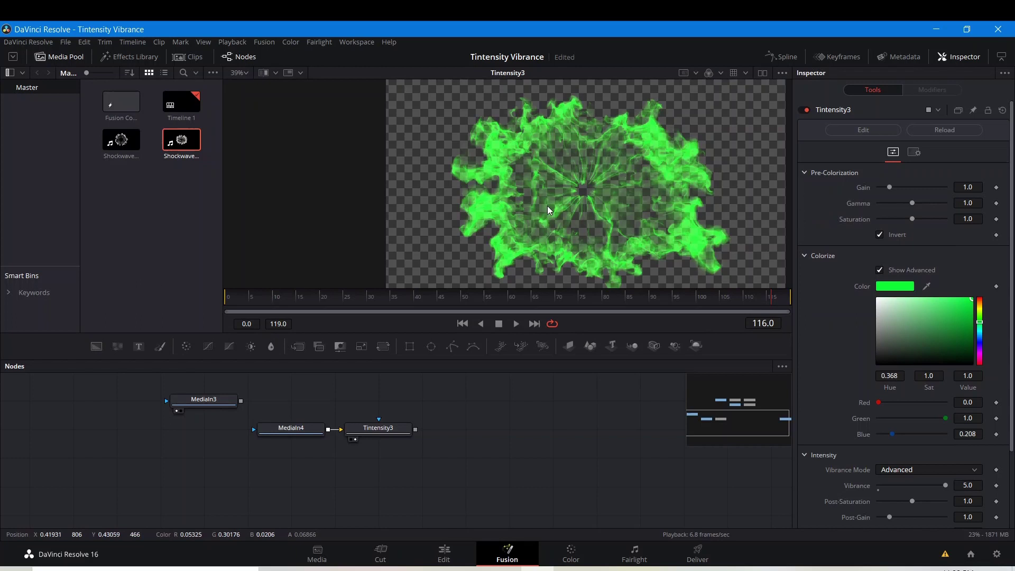
# Toggle Invert off and back on to compare the transparent result
pyautogui.scroll(2, 545, 204)
pyautogui.scroll(-2, 550, 201)
pyautogui.click(880, 235)
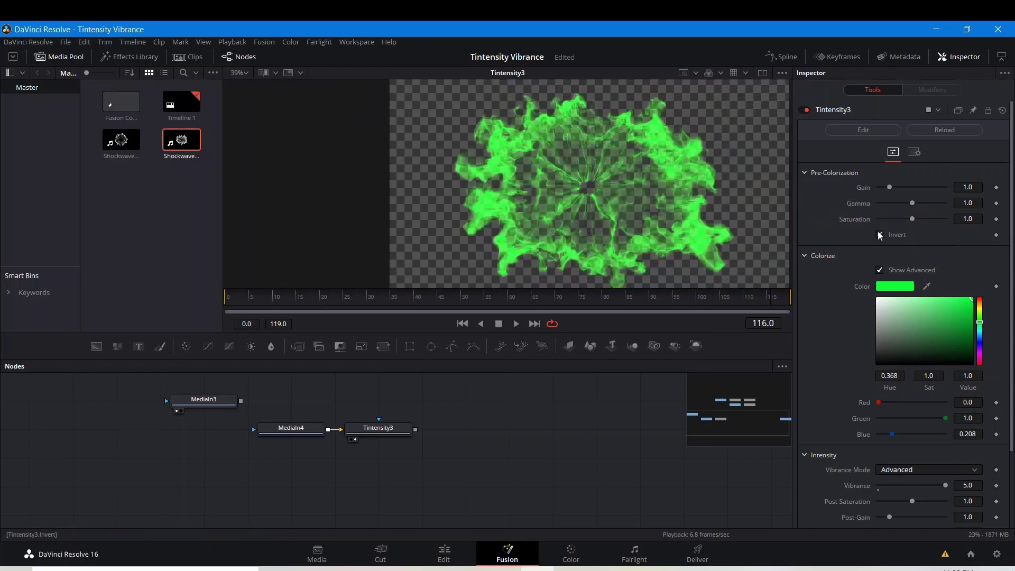
pyautogui.click(880, 235)
pyautogui.click(880, 235)
# Turn off Alpha UnMultiply and switch Vibrance Mode to Basic
pyautogui.scroll(-3, 850, 262)
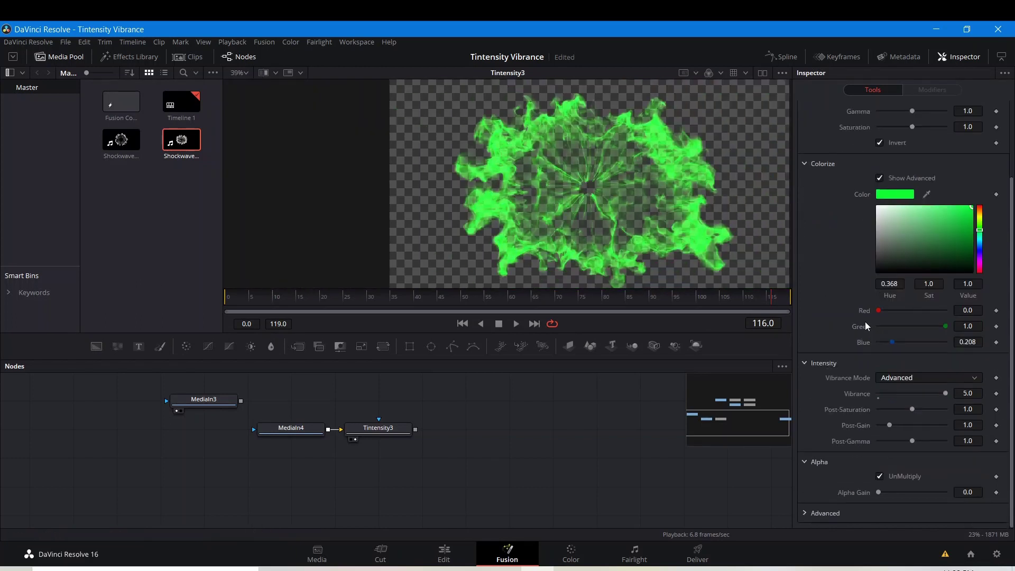
pyautogui.click(879, 476)
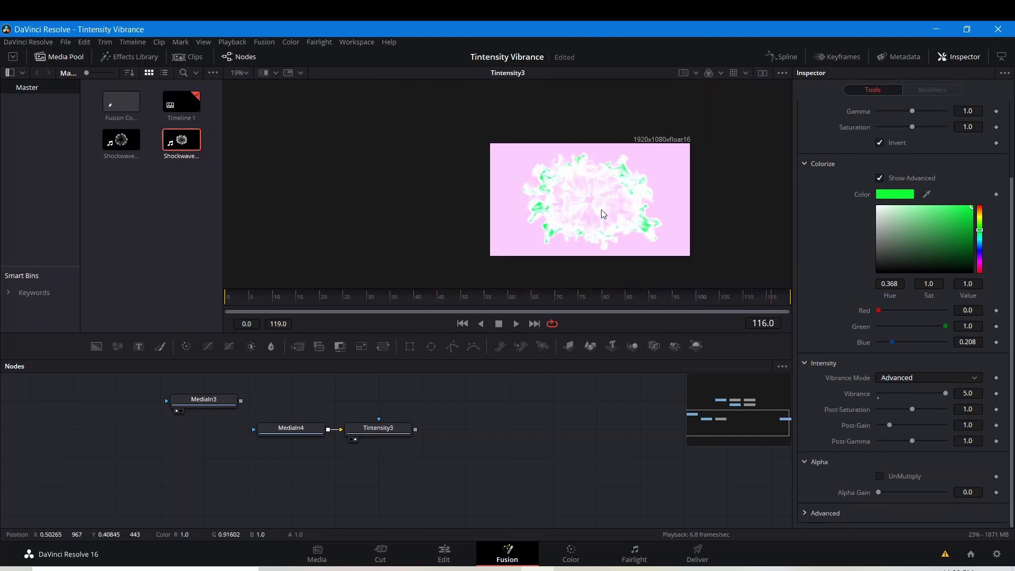
pyautogui.scroll(-2, 621, 275)
pyautogui.click(906, 376)
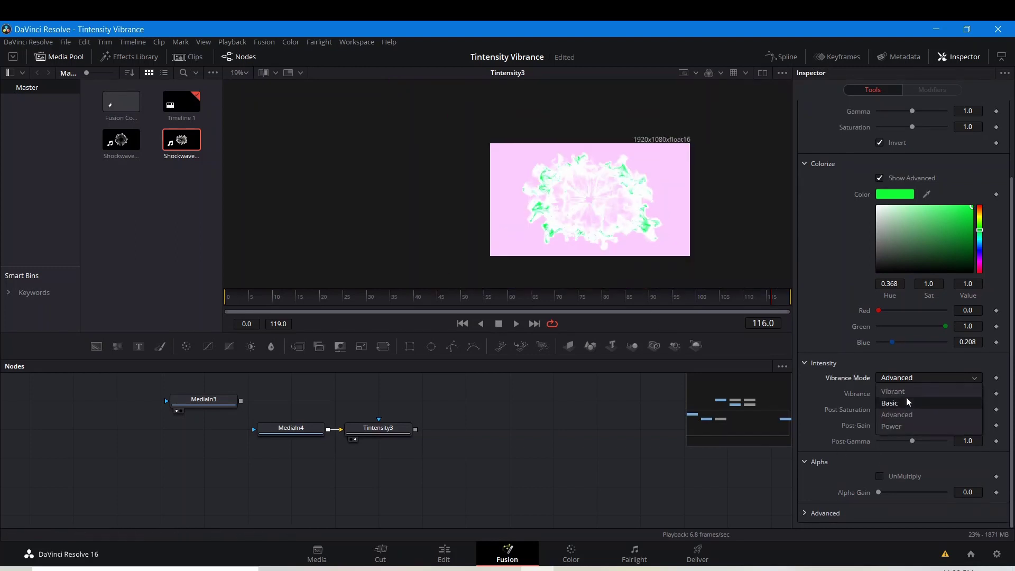
pyautogui.click(906, 397)
# Set Vibrance to 3.52 and pre-colorization Gamma to 2.0, then play the clip
pyautogui.scroll(2, 624, 210)
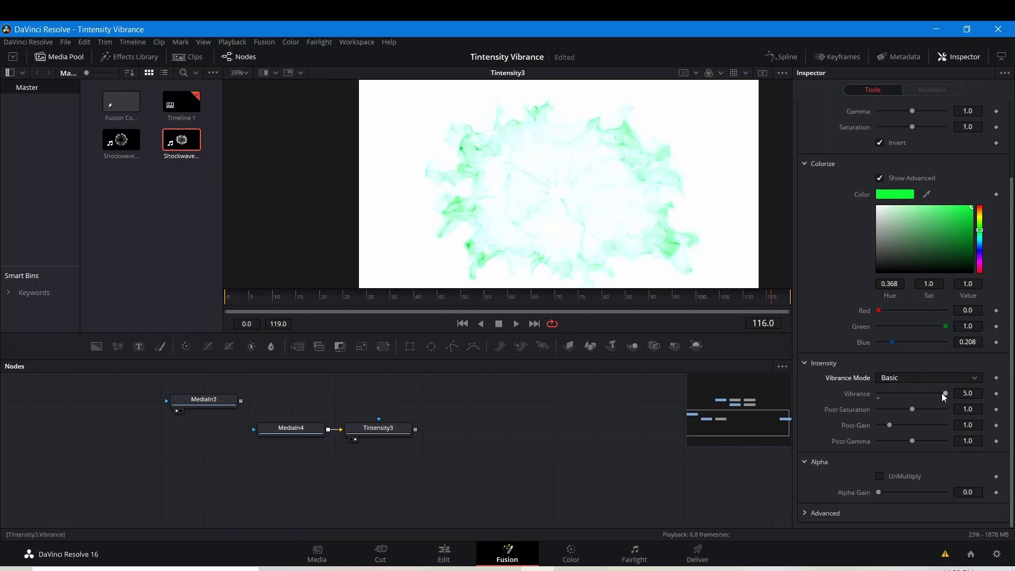
pyautogui.moveTo(941, 393); pyautogui.dragTo(925, 392)
pyautogui.scroll(3, 906, 239)
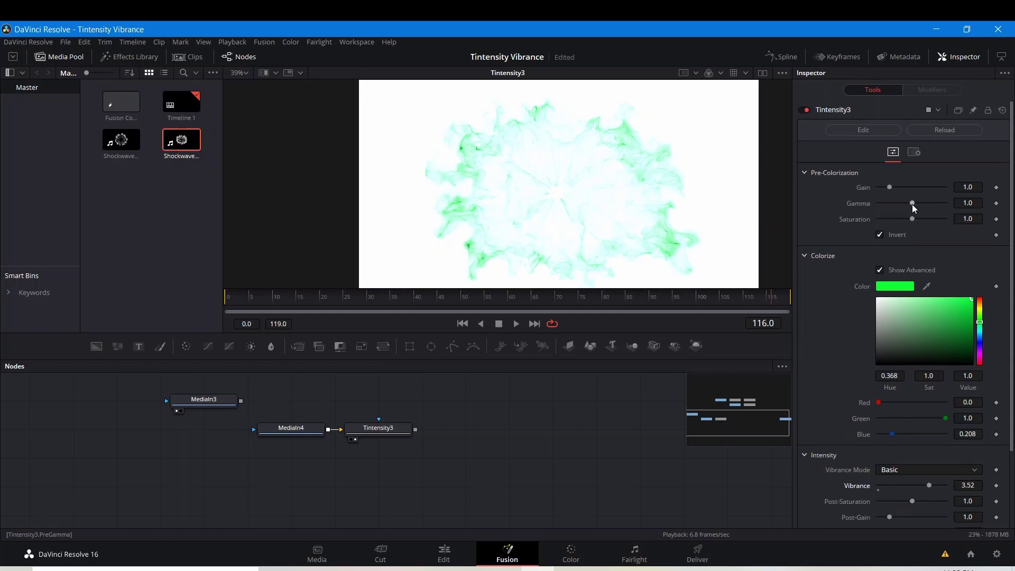
pyautogui.moveTo(912, 203); pyautogui.dragTo(1001, 220)
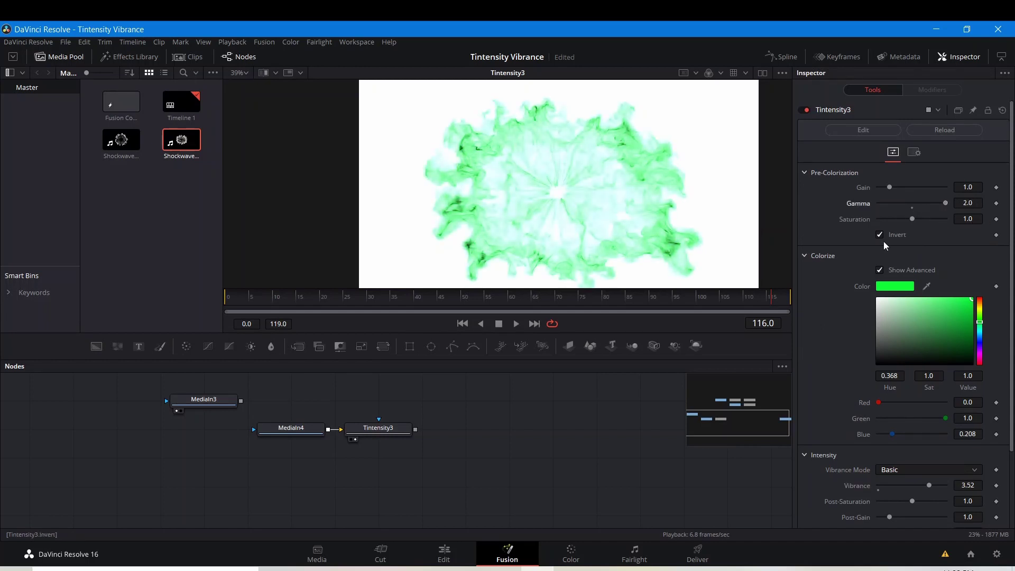
pyautogui.press('space')
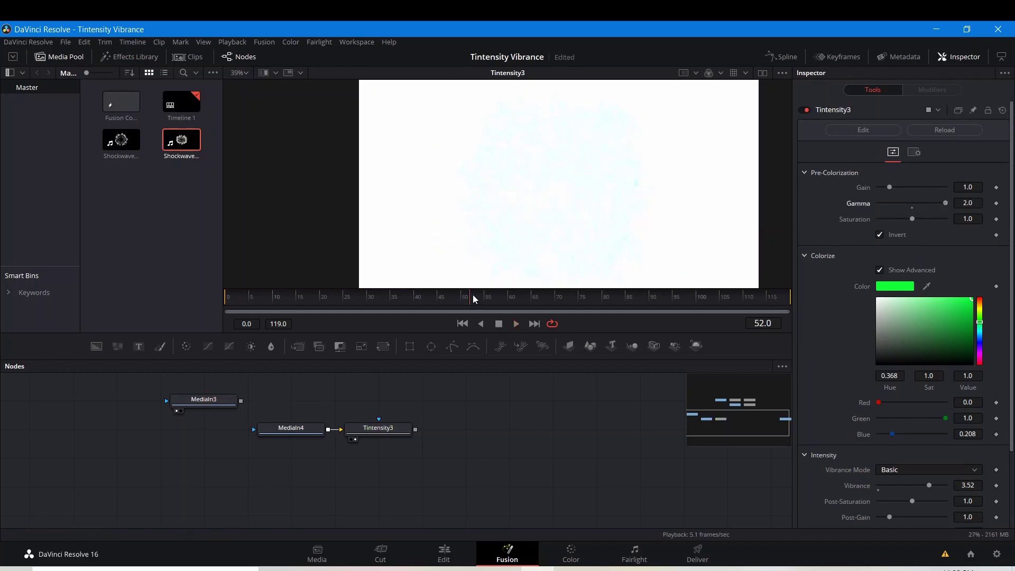
pyautogui.click(498, 323)
pyautogui.scroll(-3, 853, 395)
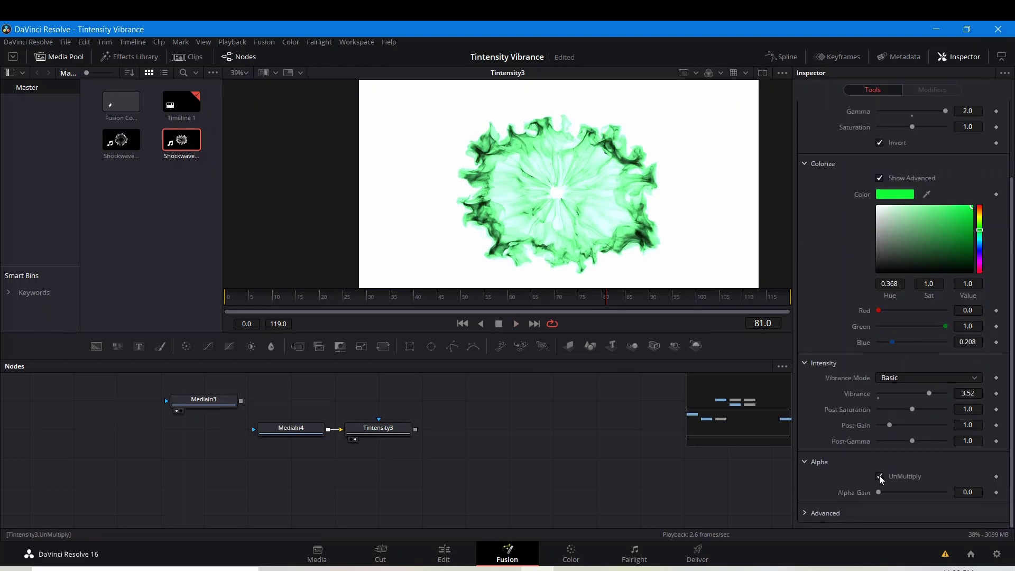
pyautogui.scroll(5, 531, 216)
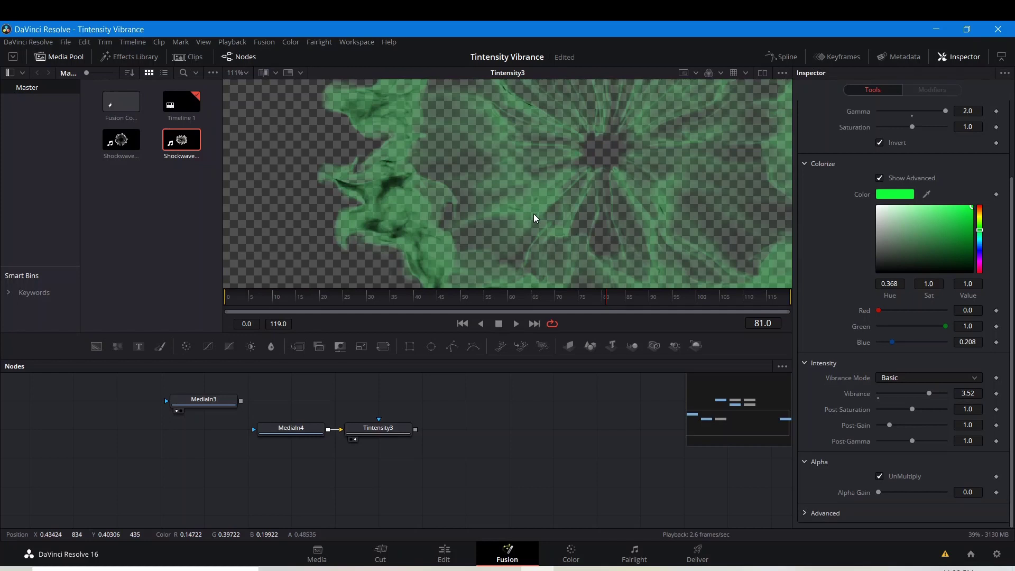
pyautogui.scroll(-5, 532, 185)
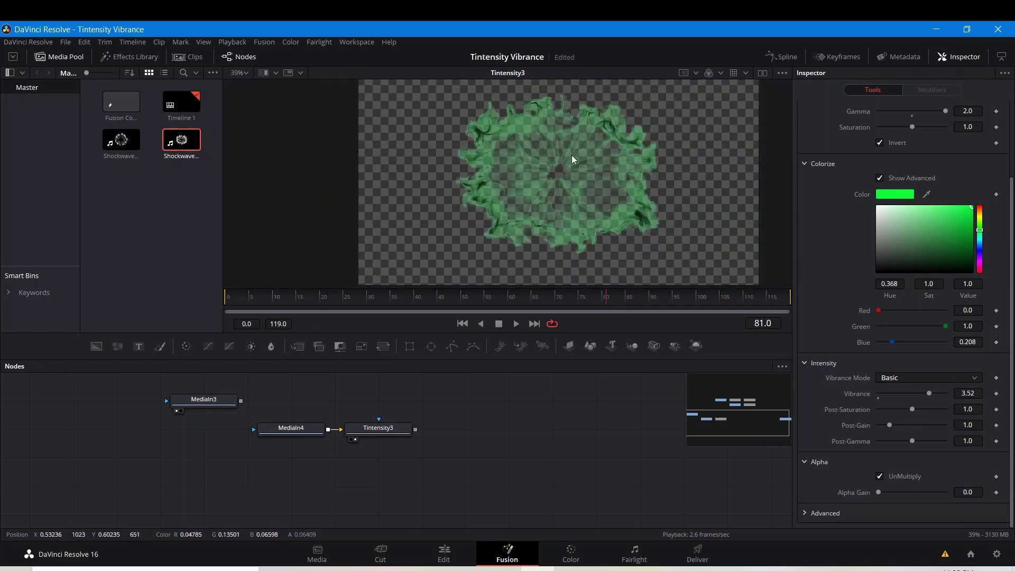
pyautogui.scroll(6, 572, 155)
pyautogui.scroll(-6, 571, 159)
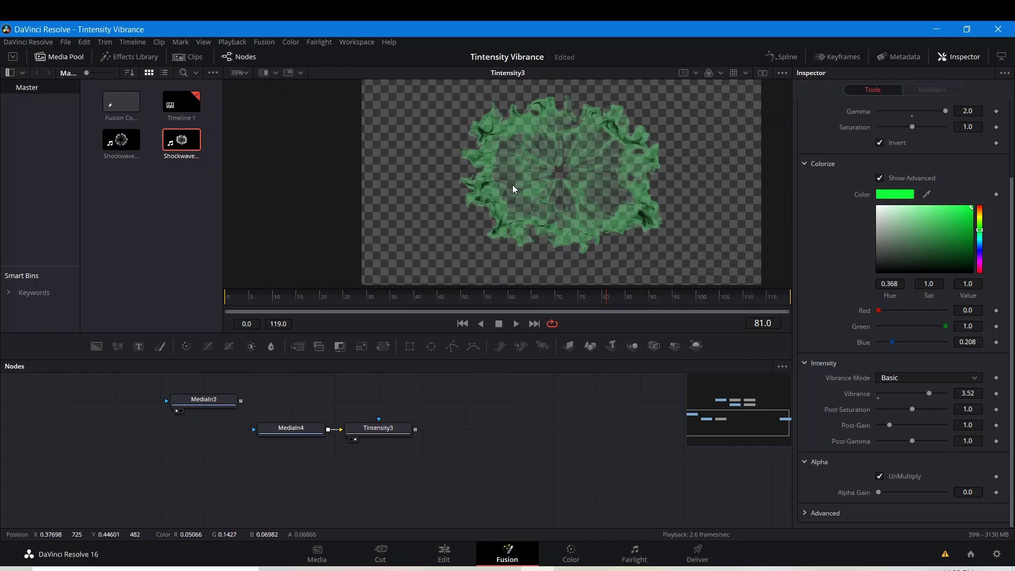
pyautogui.click(880, 476)
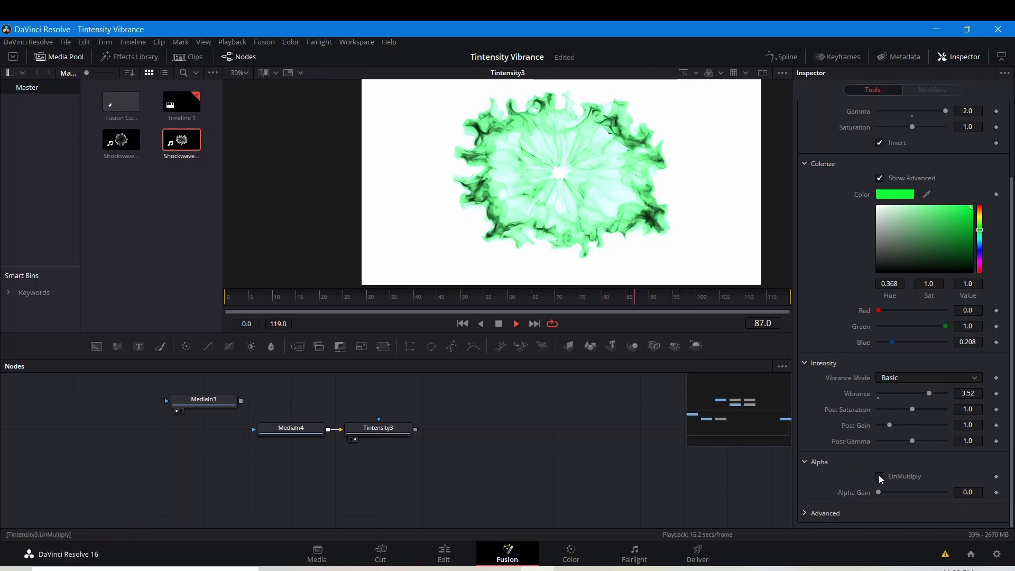
pyautogui.click(534, 302)
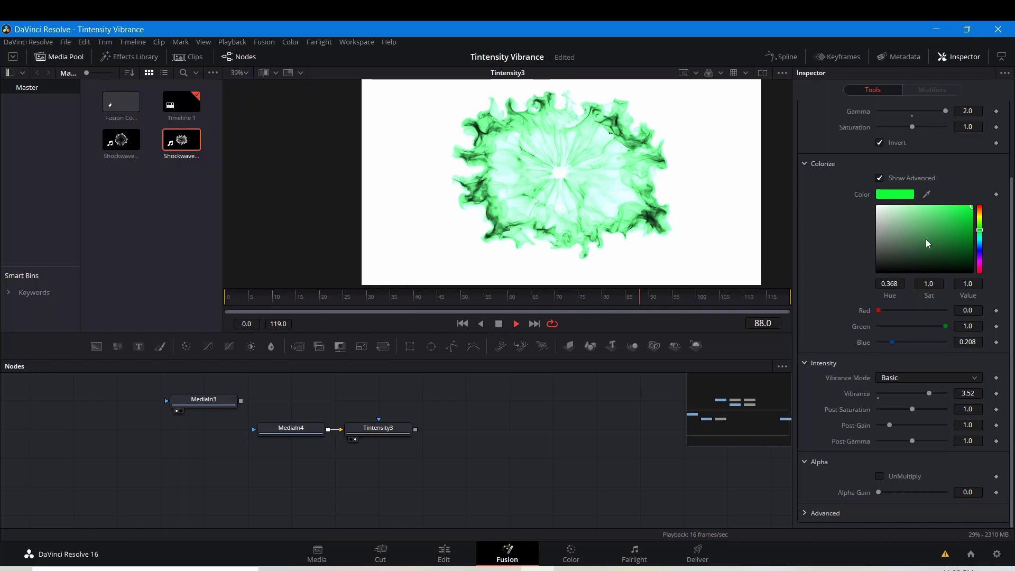
# Tint the shockwave blue (Hue 0.632), inspect it at frame 79, and enable UnMultiply
pyautogui.moveTo(979, 230); pyautogui.dragTo(981, 209)
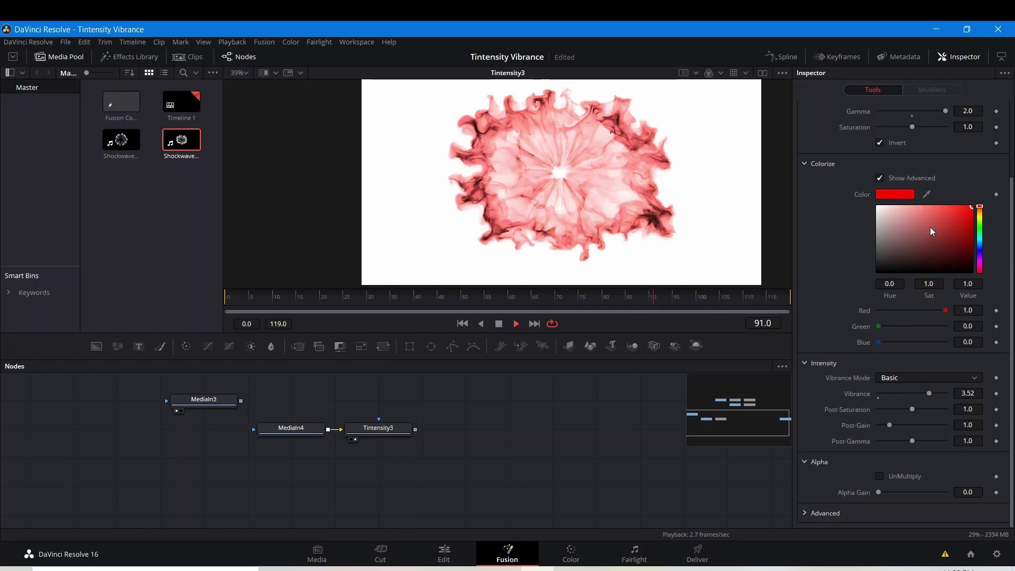
pyautogui.click(980, 248)
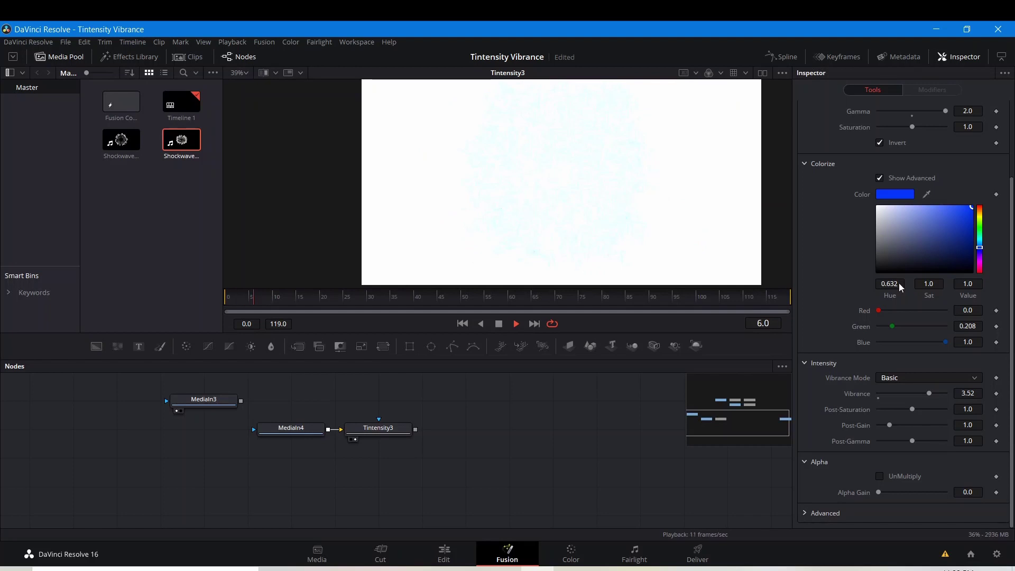
pyautogui.click(472, 296)
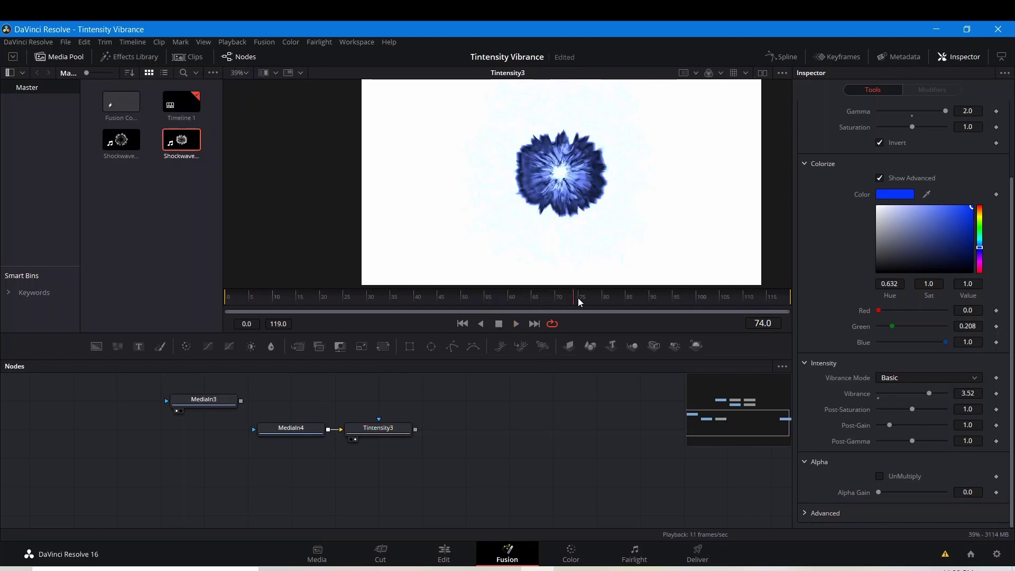
pyautogui.click(600, 297)
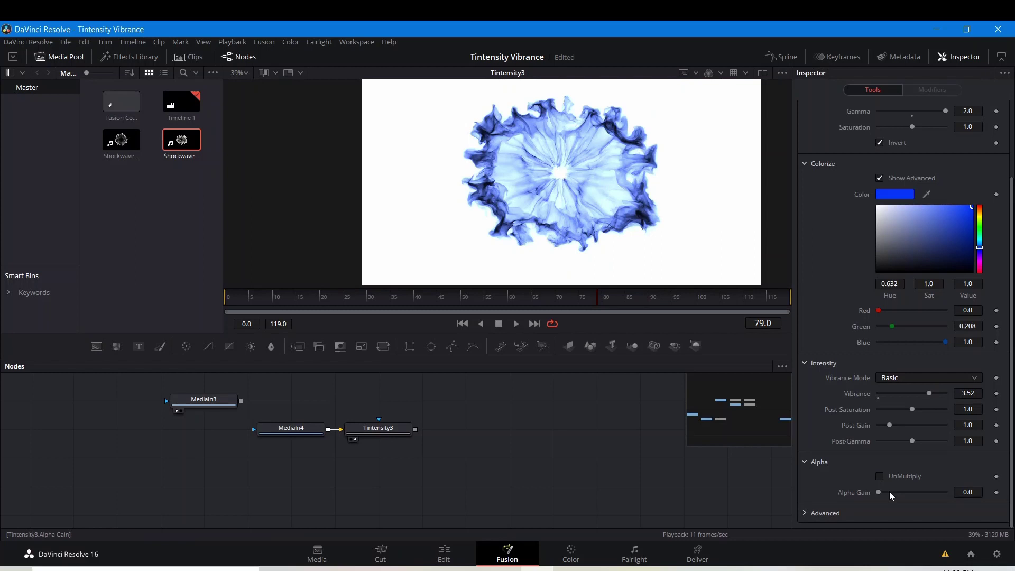
pyautogui.click(880, 476)
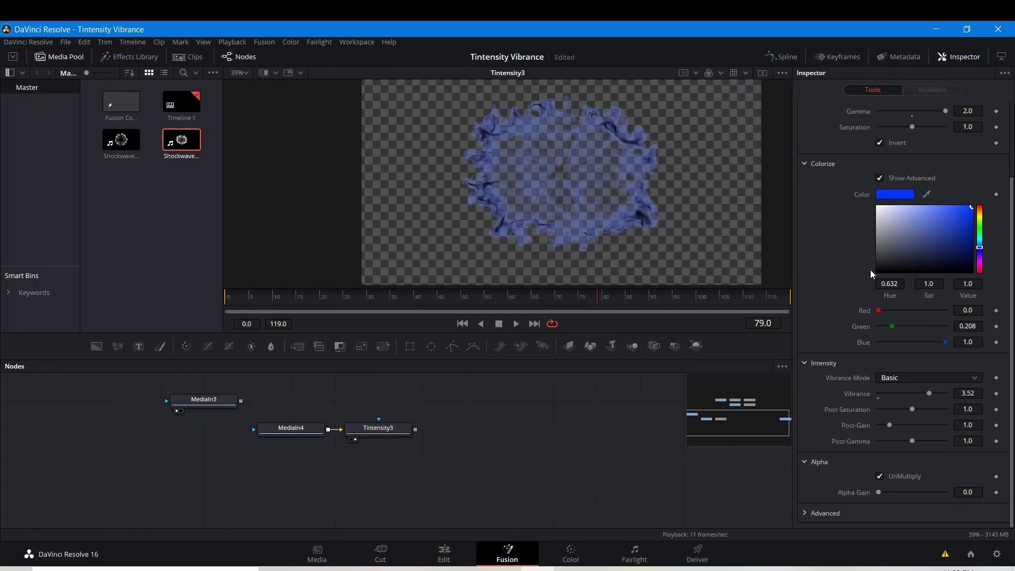
# Turn off Checker Underlay, UnMultiply and Invert so the blue shockwave glows on black
pyautogui.rightClick(677, 209)
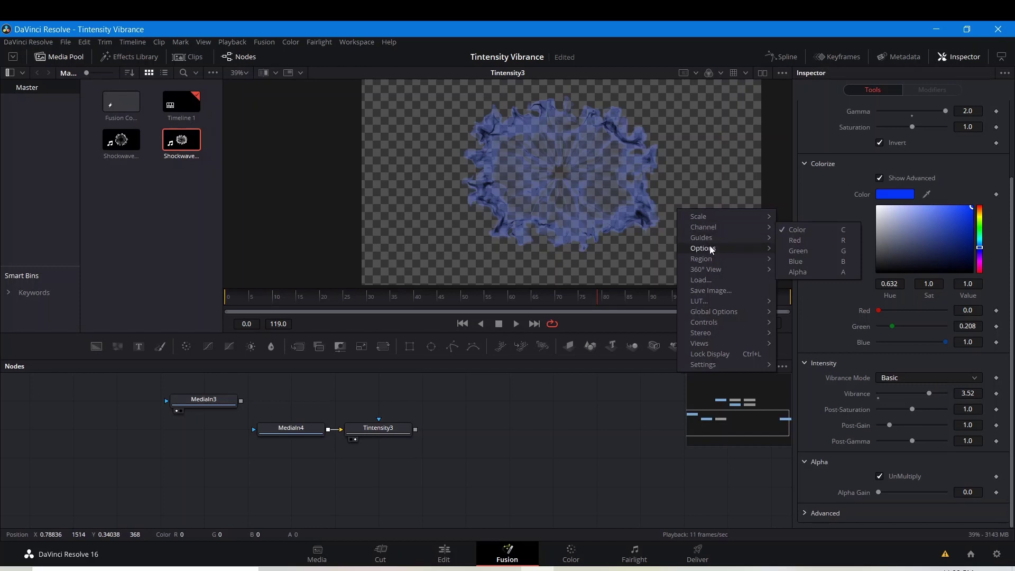
pyautogui.click(779, 250)
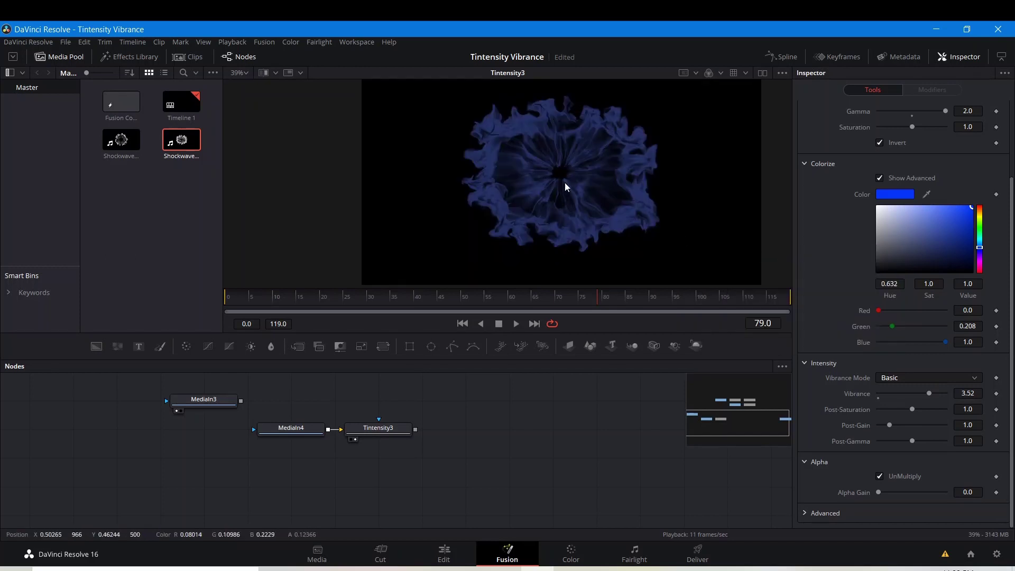
pyautogui.scroll(3, 569, 187)
pyautogui.scroll(-3, 573, 191)
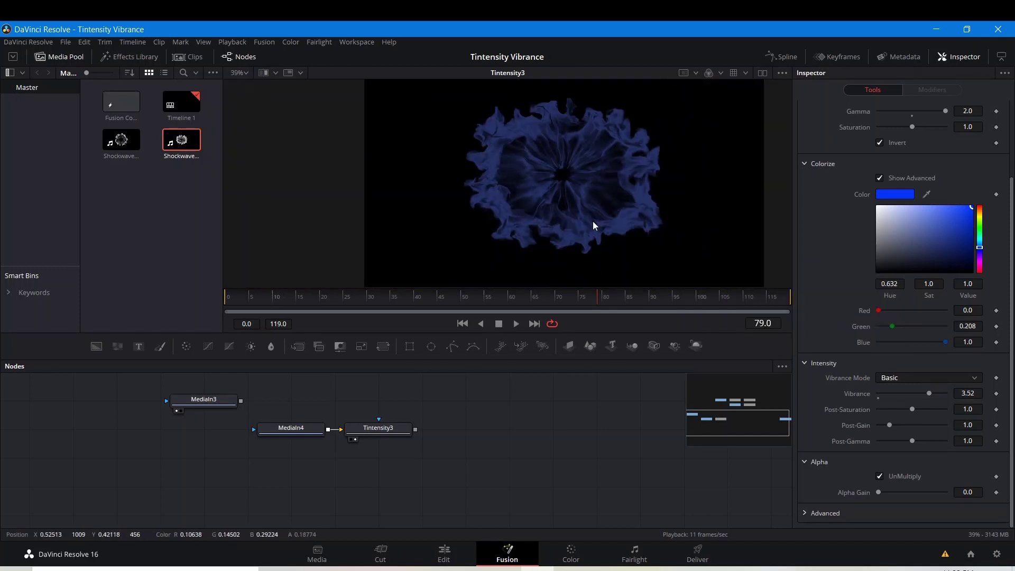
pyautogui.click(879, 477)
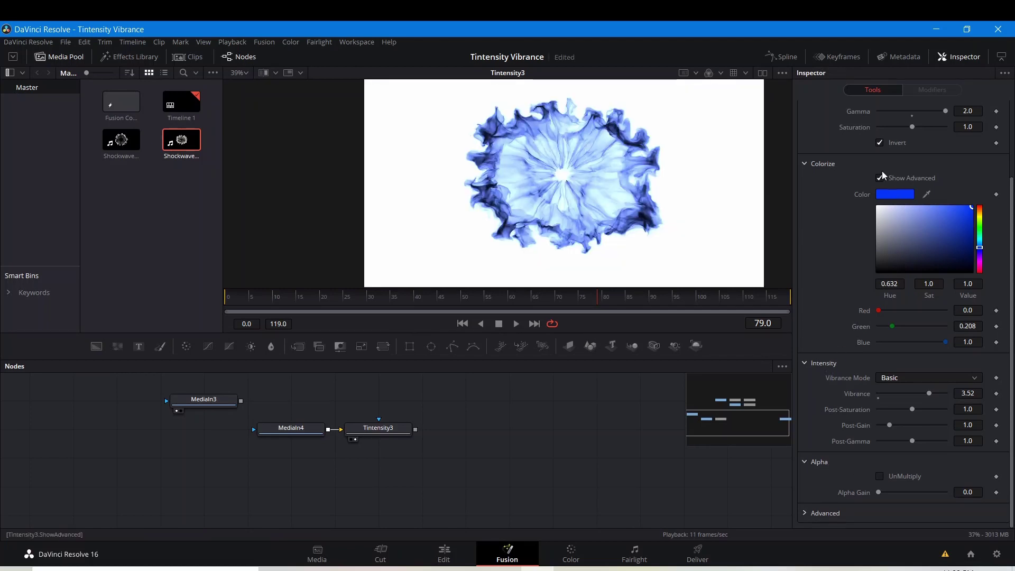
pyautogui.click(879, 143)
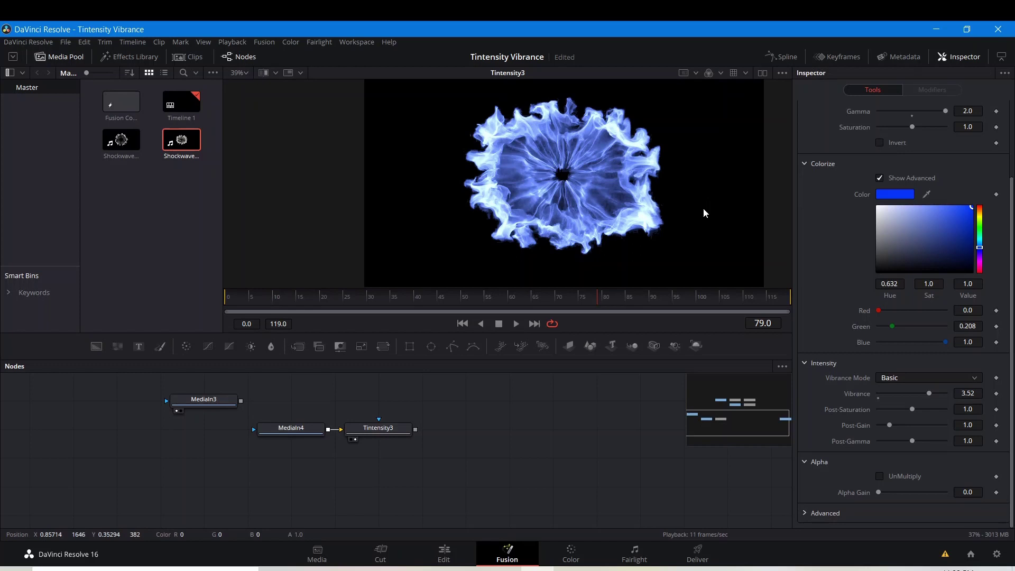
# Reset pre-colorization Gamma to 1.0
pyautogui.scroll(3, 921, 176)
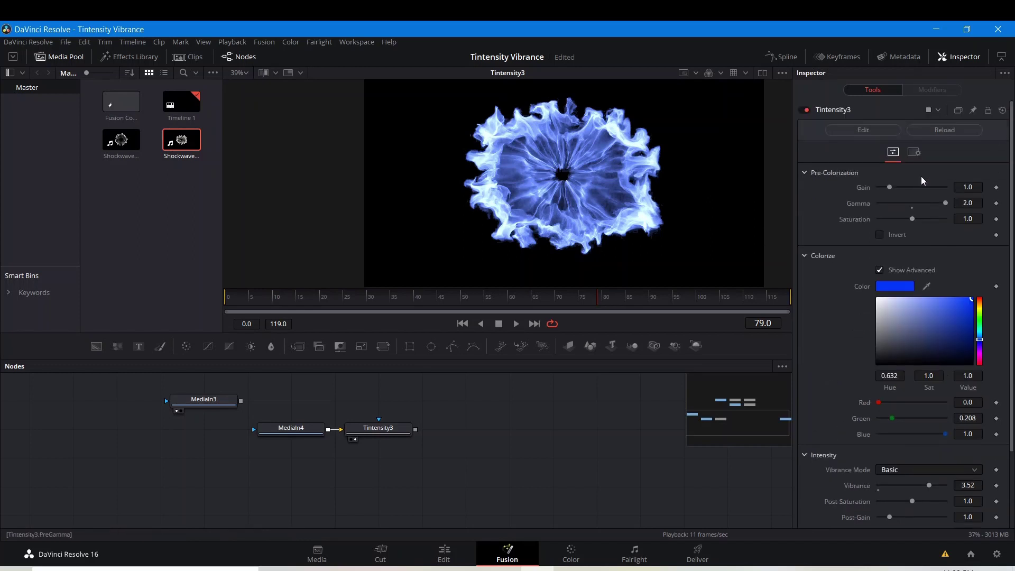
pyautogui.click(911, 208)
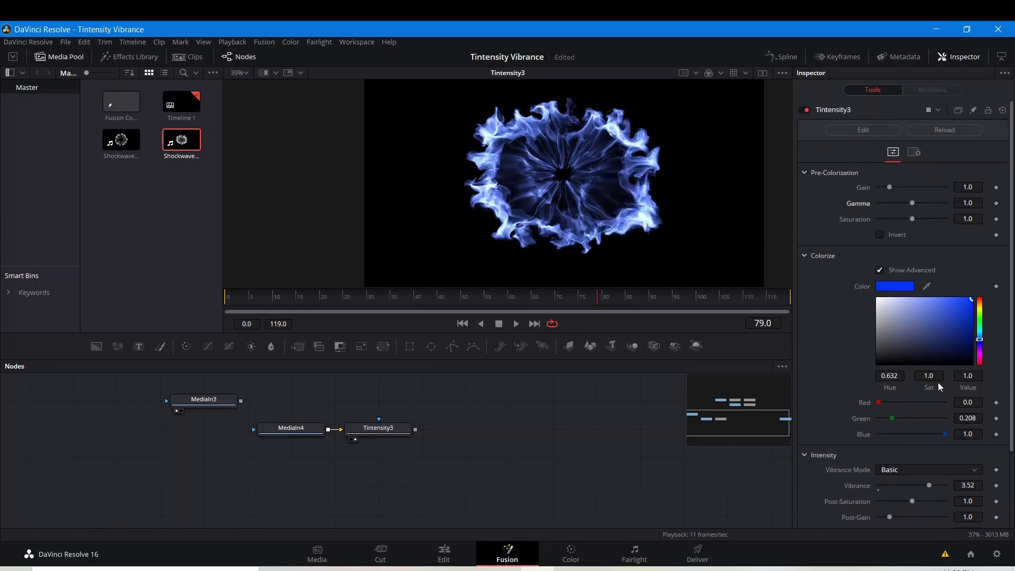
pyautogui.scroll(-3, 936, 385)
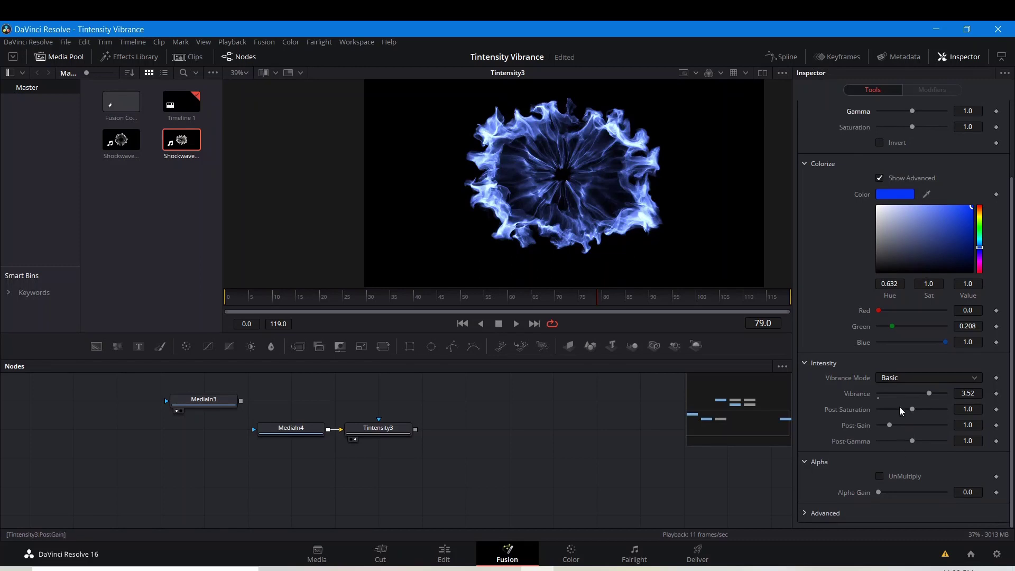
# Use Vibrant mode at Vibrance 5.0, ease tint saturation to 0.874, and play
pyautogui.scroll(3, 940, 230)
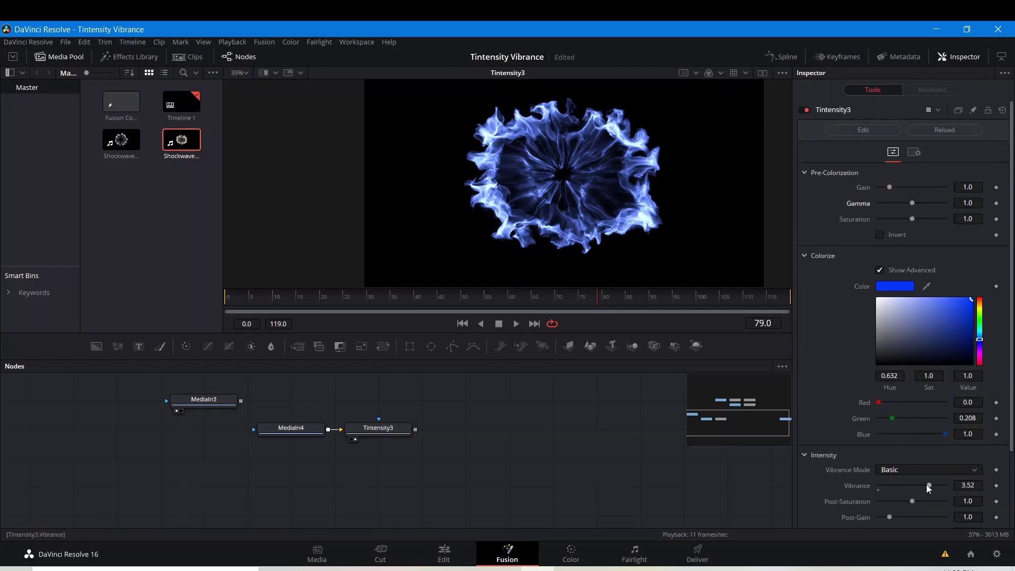
pyautogui.moveTo(928, 484); pyautogui.dragTo(993, 485)
pyautogui.click(908, 470)
pyautogui.click(909, 493)
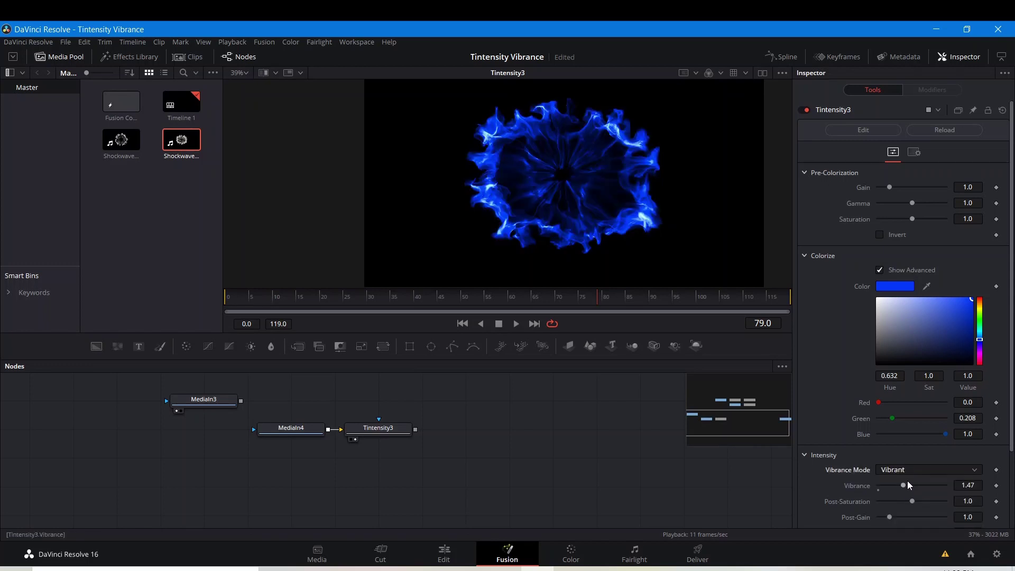
pyautogui.moveTo(959, 308); pyautogui.dragTo(960, 284)
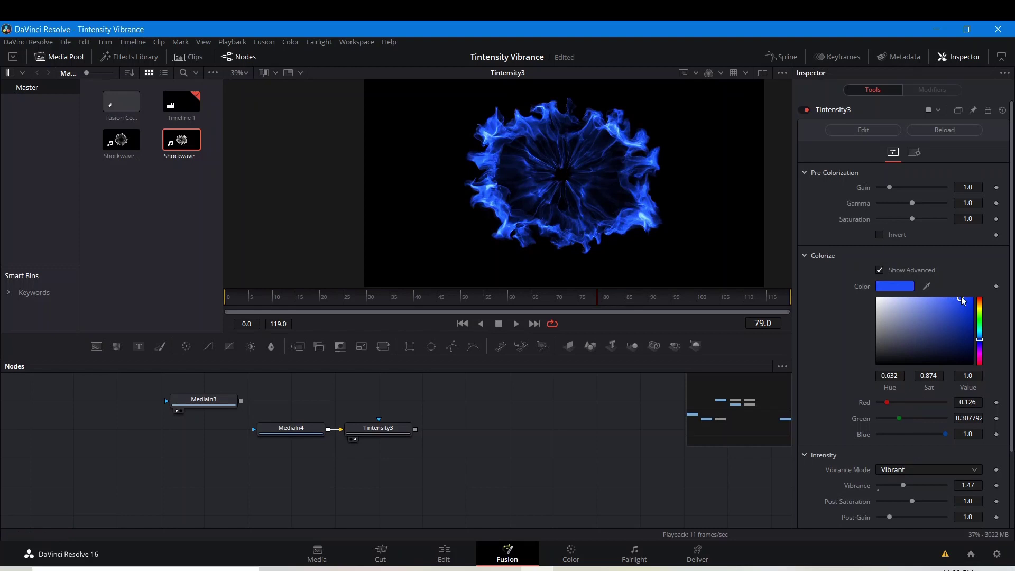
pyautogui.moveTo(903, 485); pyautogui.dragTo(946, 485)
pyautogui.press('space')
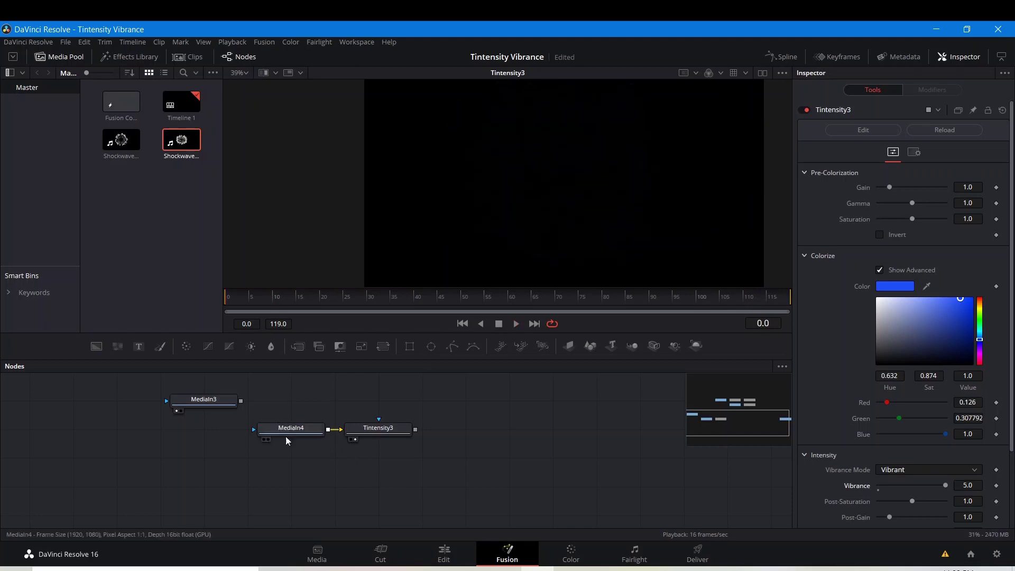
# Drag Fog_009d_1, Rolling_001d_1 and Spark into the Nodes panel as MediaIn5–MediaIn7
pyautogui.scroll(-3, 285, 438)
pyautogui.hscroll(-3, 360, 426)
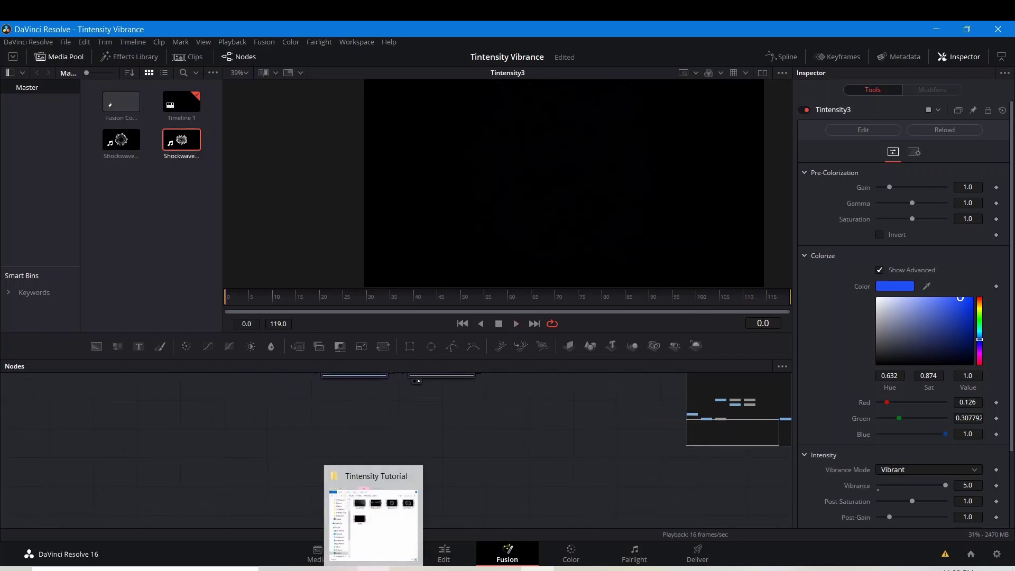
pyautogui.click(368, 513)
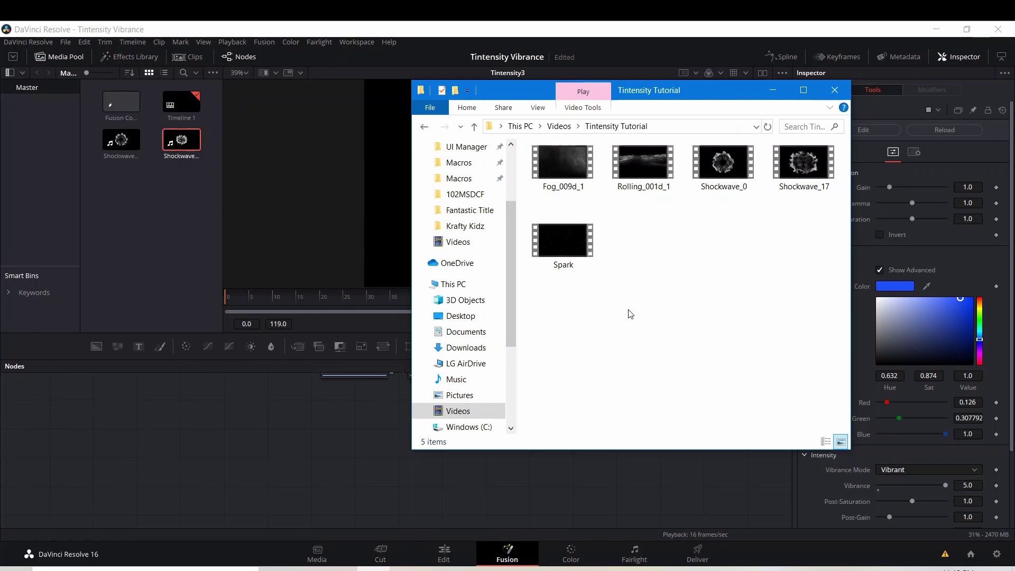
pyautogui.moveTo(566, 159); pyautogui.dragTo(357, 402)
pyautogui.moveTo(640, 157); pyautogui.dragTo(360, 427)
pyautogui.moveTo(559, 252); pyautogui.dragTo(343, 456)
# Feed the MediaIn5 fog clip into Tintensity3 and view its output
pyautogui.click(427, 478)
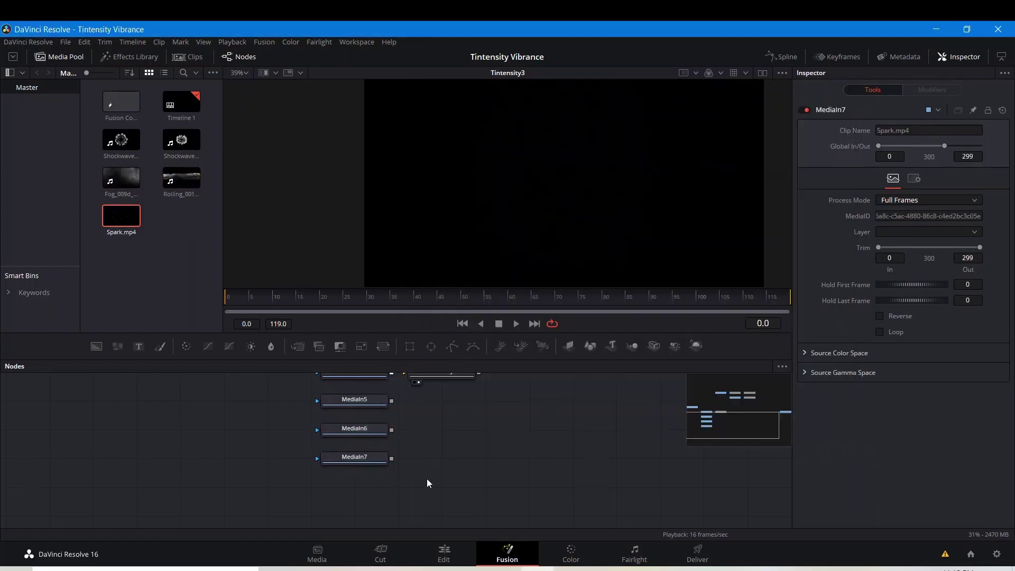
pyautogui.scroll(4, 464, 435)
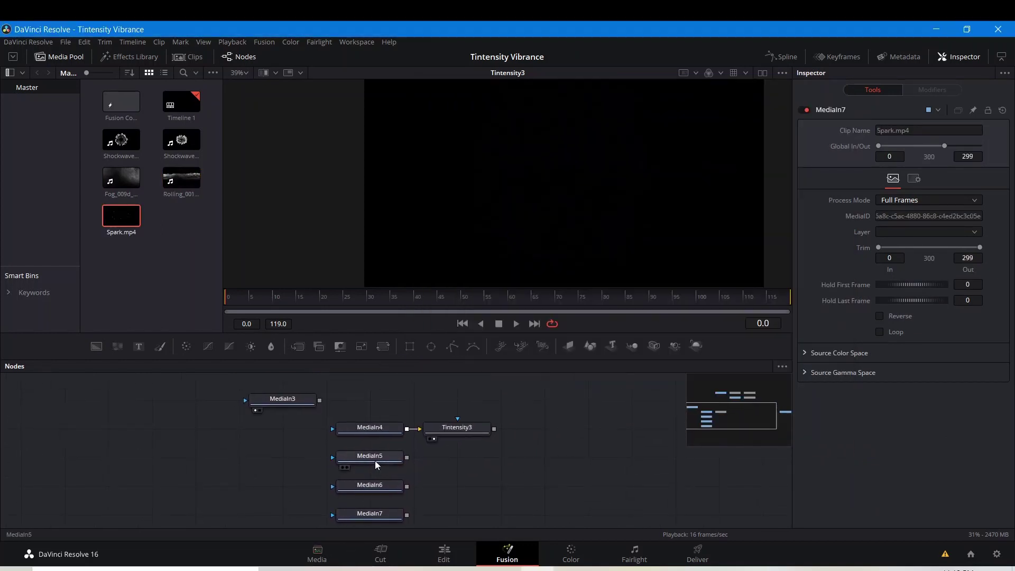
pyautogui.moveTo(433, 444); pyautogui.dragTo(478, 422)
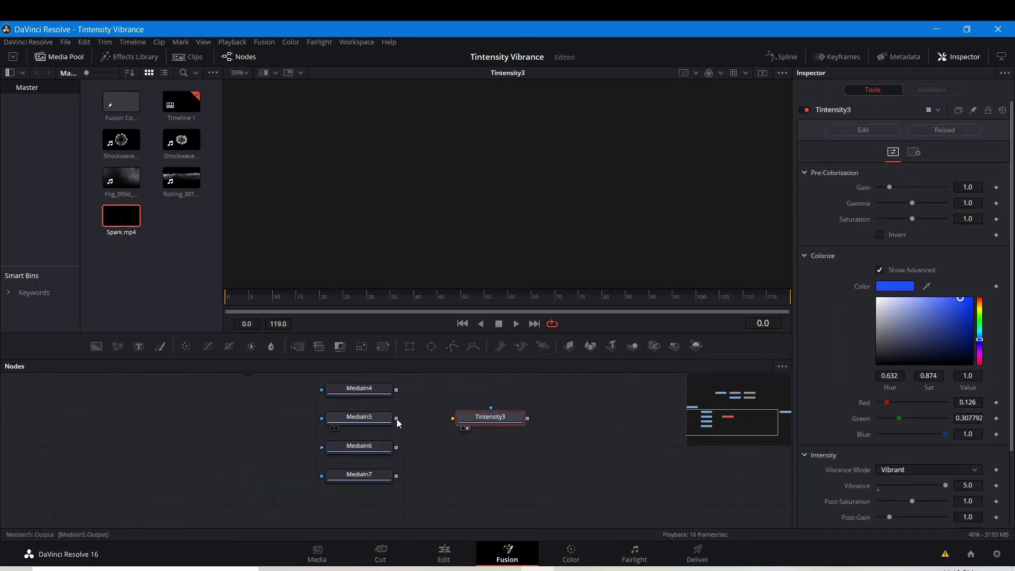
pyautogui.moveTo(396, 418); pyautogui.dragTo(467, 417)
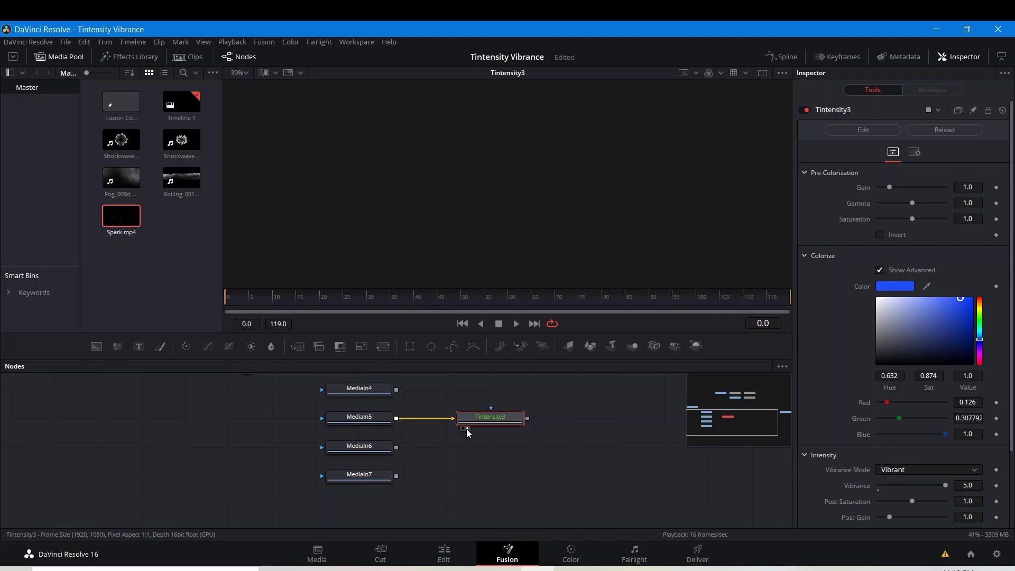
pyautogui.click(466, 429)
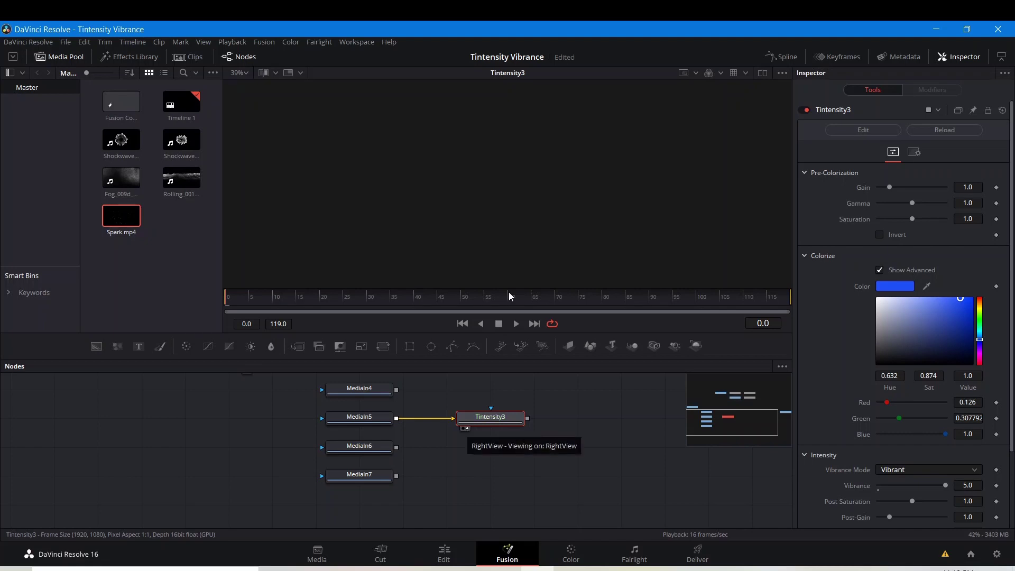
# Push the tint to full saturation and shift its hue from blue to red
pyautogui.scroll(-2, 525, 156)
pyautogui.scroll(1, 584, 144)
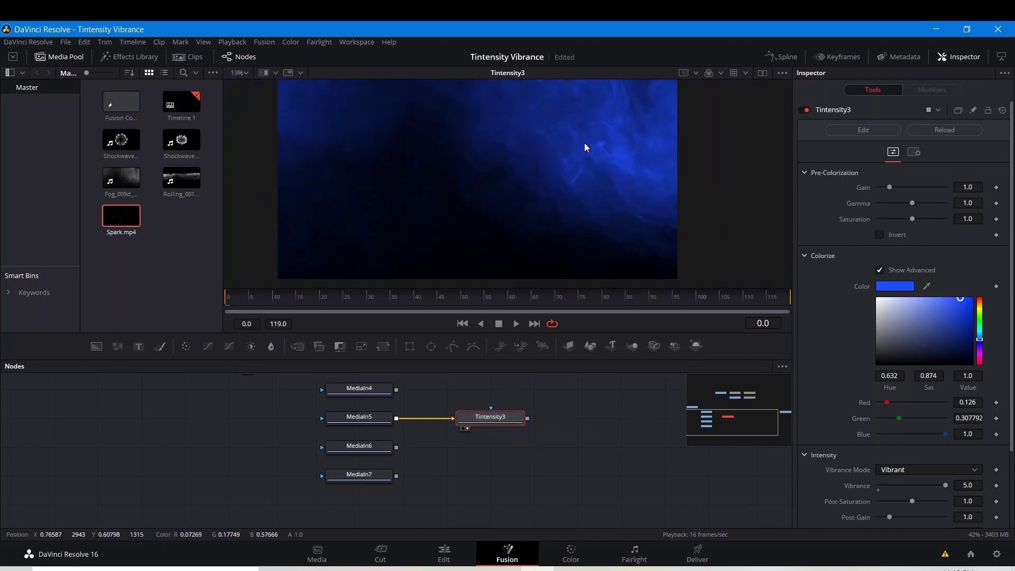
pyautogui.scroll(-1, 584, 144)
pyautogui.moveTo(969, 307); pyautogui.dragTo(987, 284)
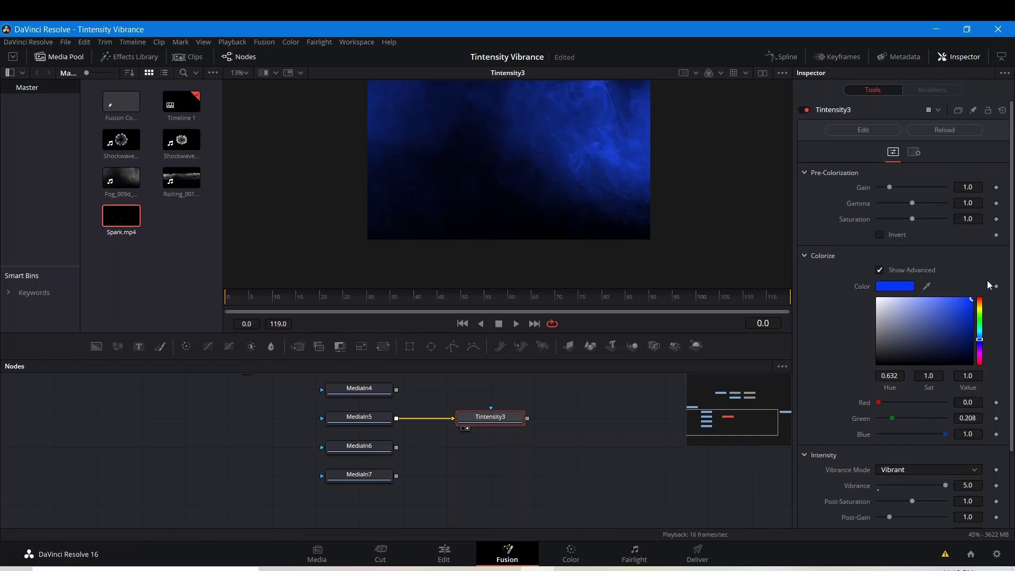
pyautogui.scroll(-1, 578, 207)
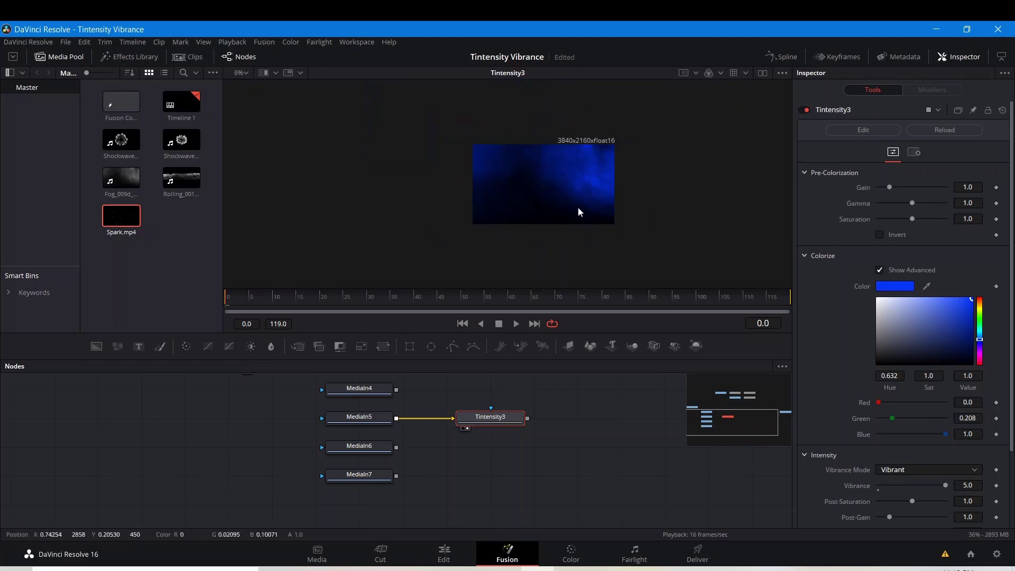
pyautogui.moveTo(979, 359); pyautogui.dragTo(979, 372)
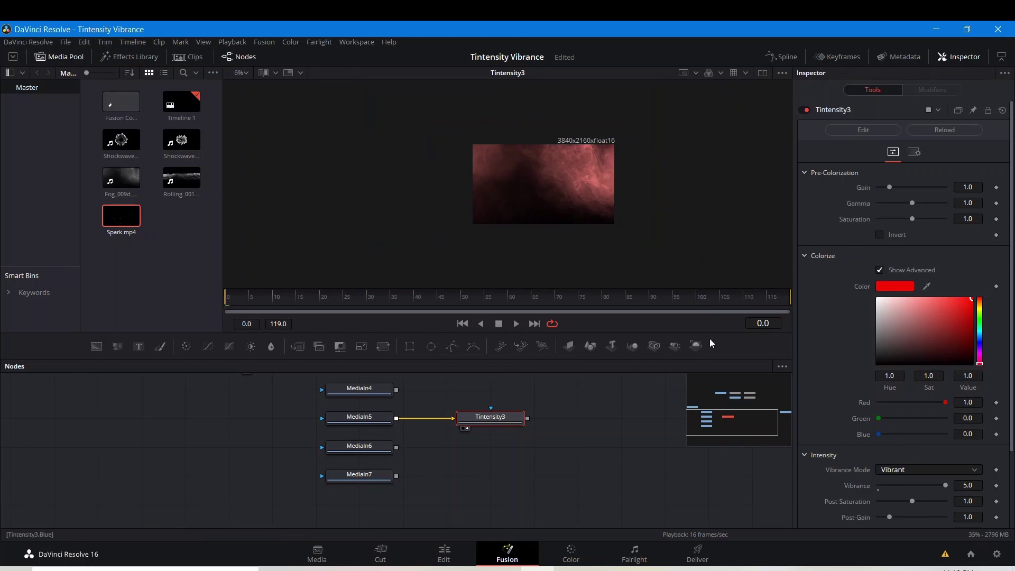
# Set Vibrance Mode to Advanced and soften the red tint to Sat 0.628
pyautogui.click(903, 471)
pyautogui.click(896, 493)
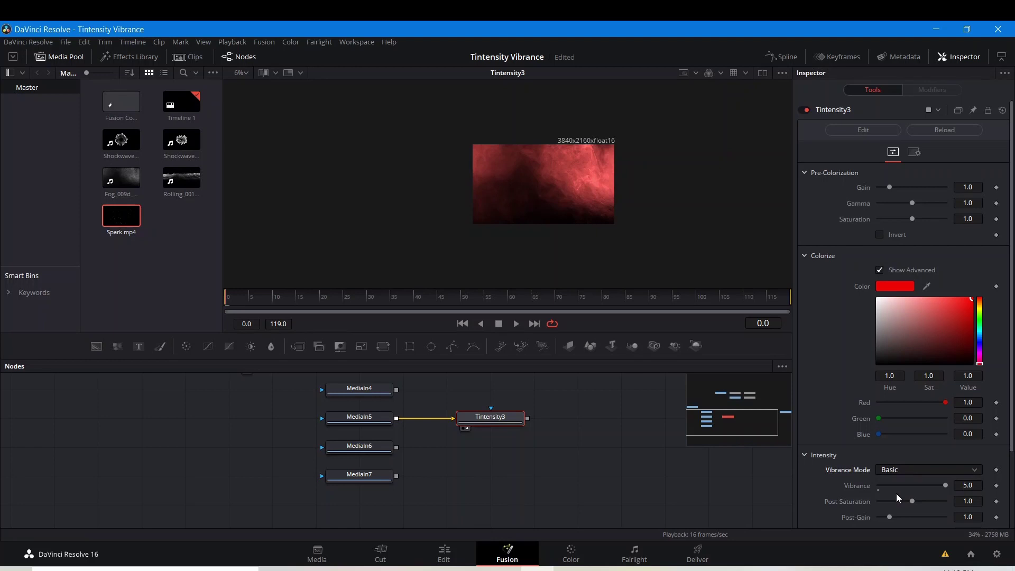
pyautogui.scroll(2, 588, 192)
pyautogui.click(923, 469)
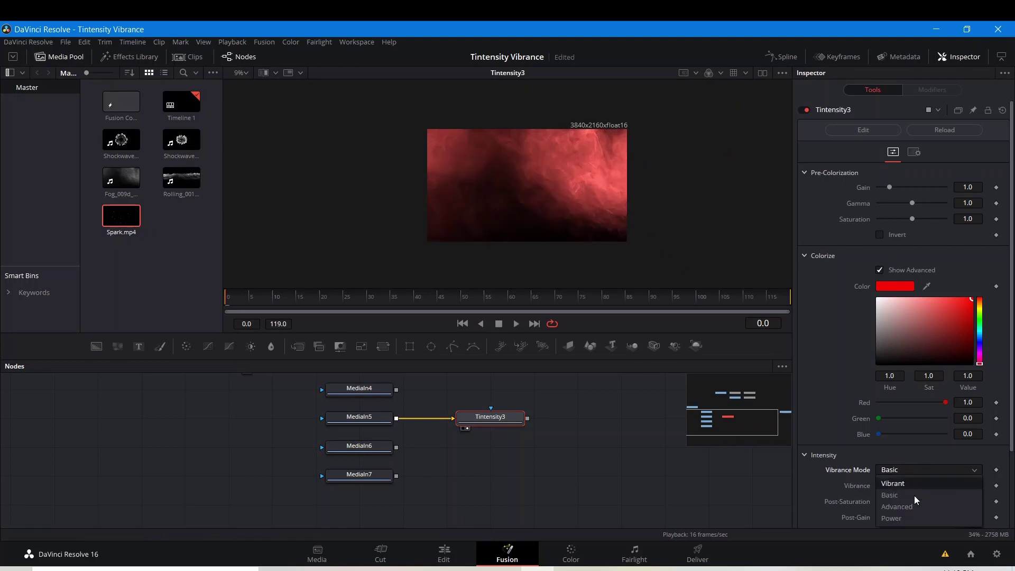
pyautogui.click(915, 501)
pyautogui.moveTo(970, 304); pyautogui.dragTo(936, 292)
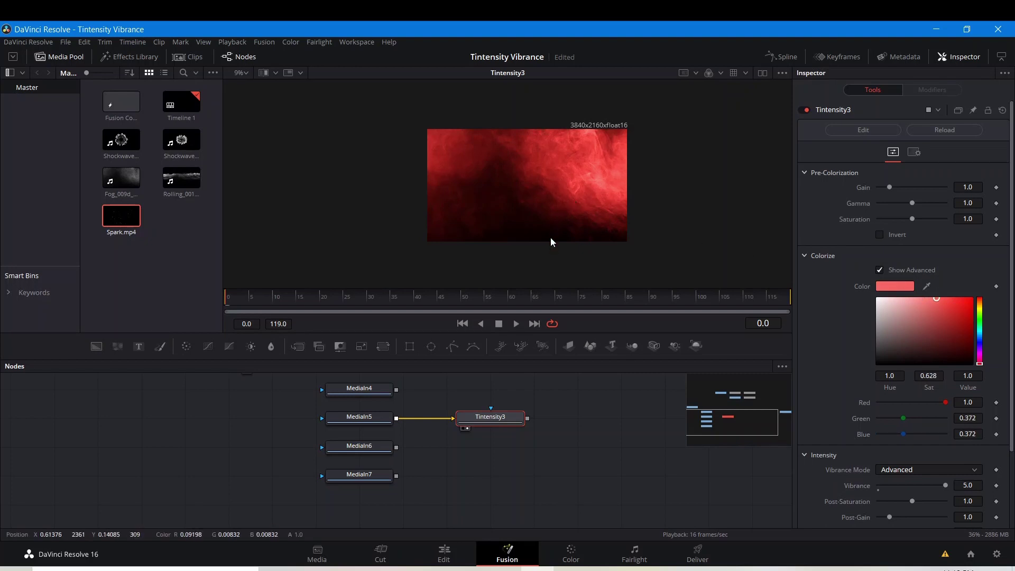
pyautogui.scroll(-3, 920, 513)
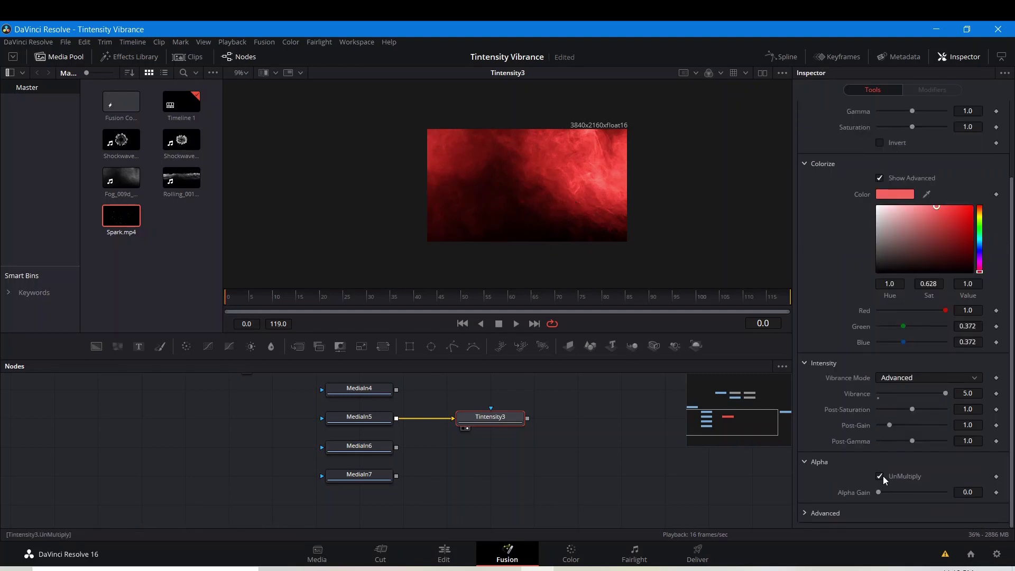
# Enable the viewer's Checker Underlay, reset Alpha Gain, and turn UnMultiply off
pyautogui.rightClick(523, 165)
pyautogui.moveTo(565, 204)
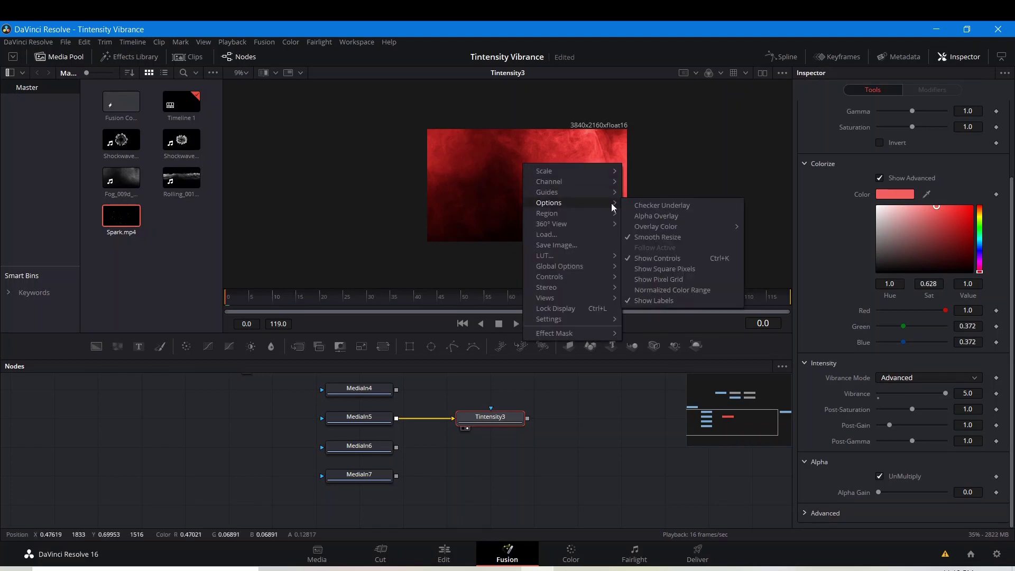
pyautogui.click(634, 205)
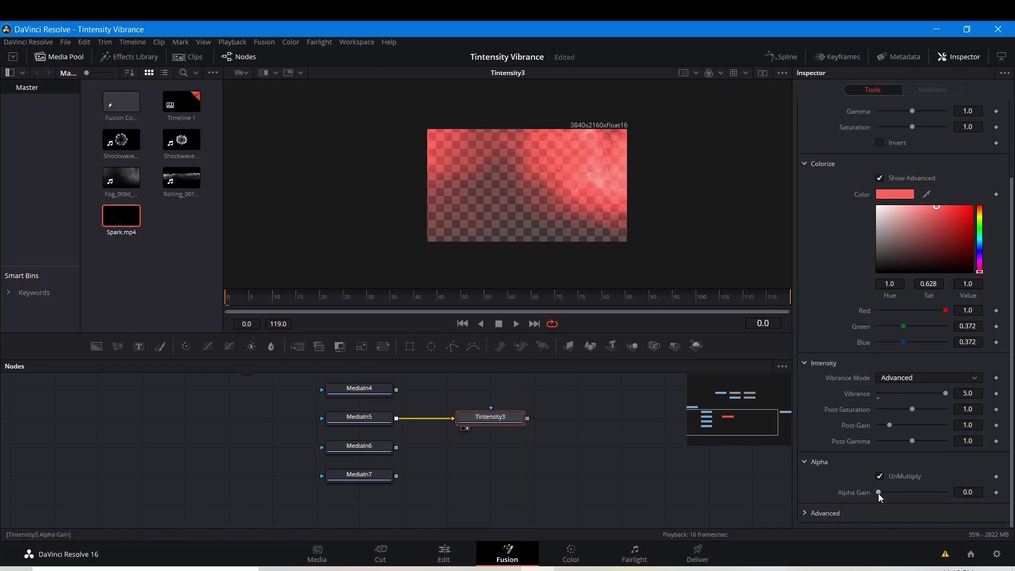
pyautogui.moveTo(878, 493); pyautogui.dragTo(960, 499)
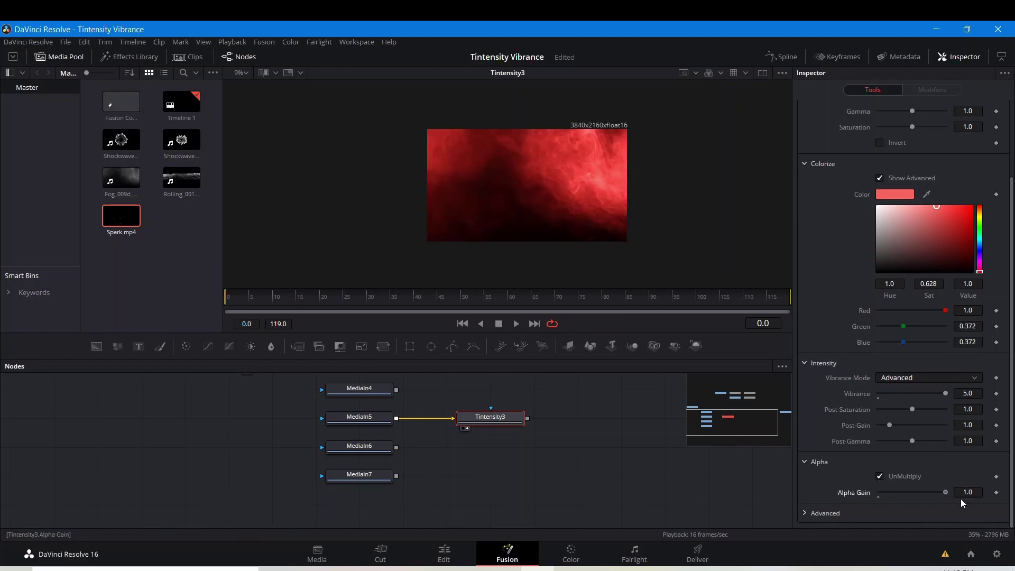
pyautogui.click(878, 492)
pyautogui.click(880, 475)
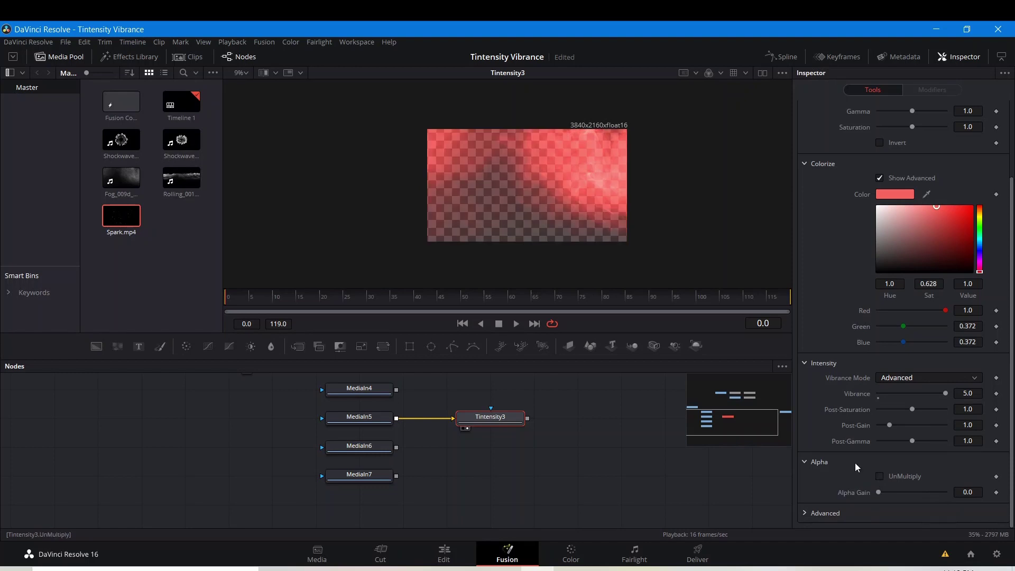
pyautogui.click(804, 463)
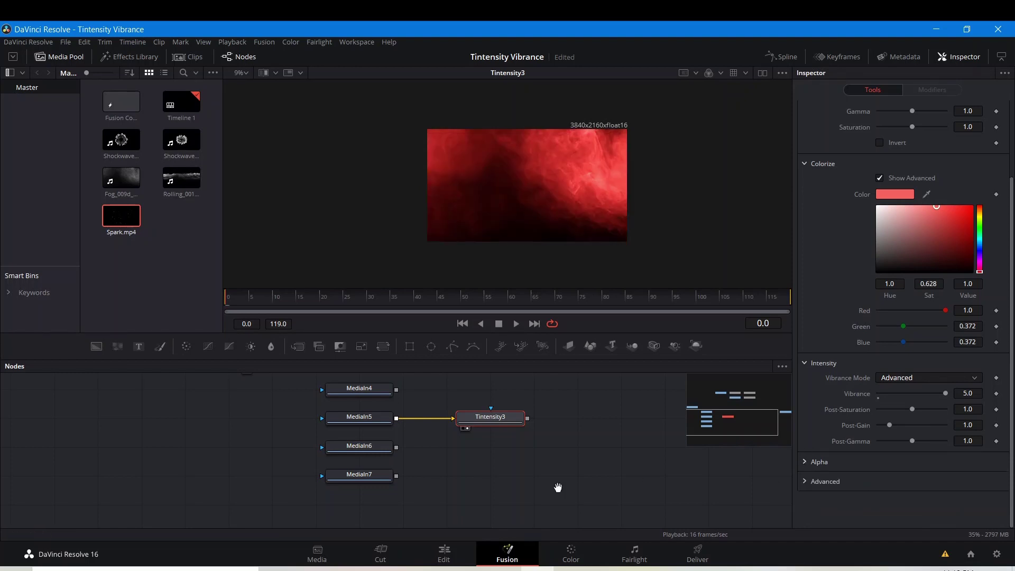
# Connect the MediaIn6 cloud clip to Tintensity3 and view the result
pyautogui.moveTo(558, 486); pyautogui.dragTo(578, 430)
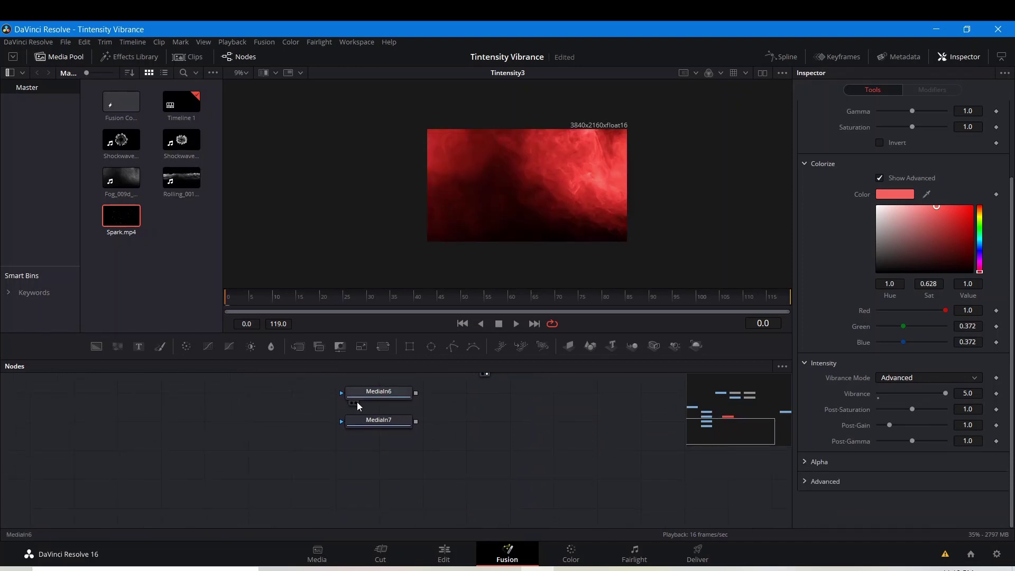
pyautogui.click(357, 402)
pyautogui.moveTo(465, 395); pyautogui.dragTo(489, 450)
pyautogui.click(490, 420)
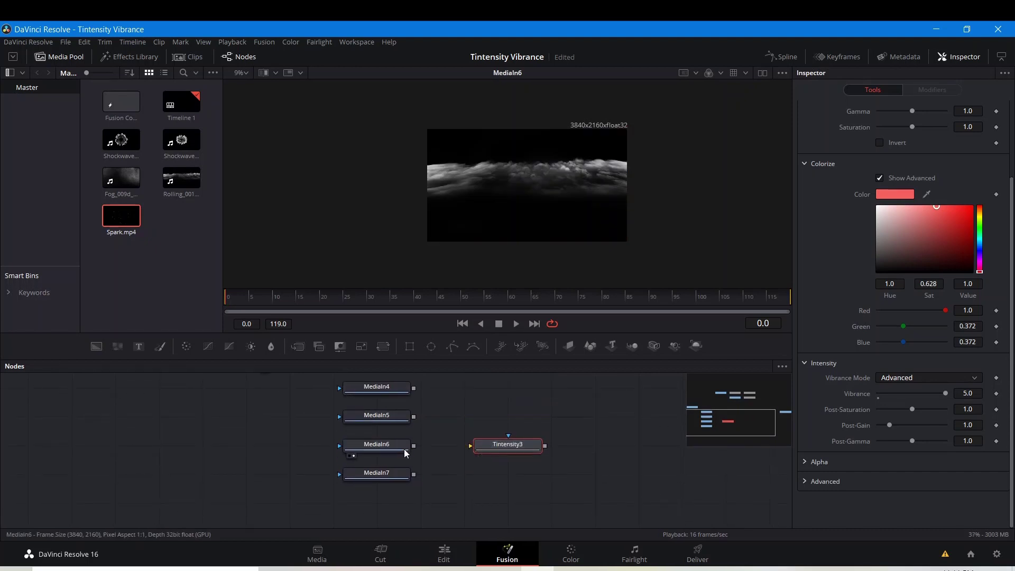
pyautogui.moveTo(414, 446); pyautogui.dragTo(498, 458)
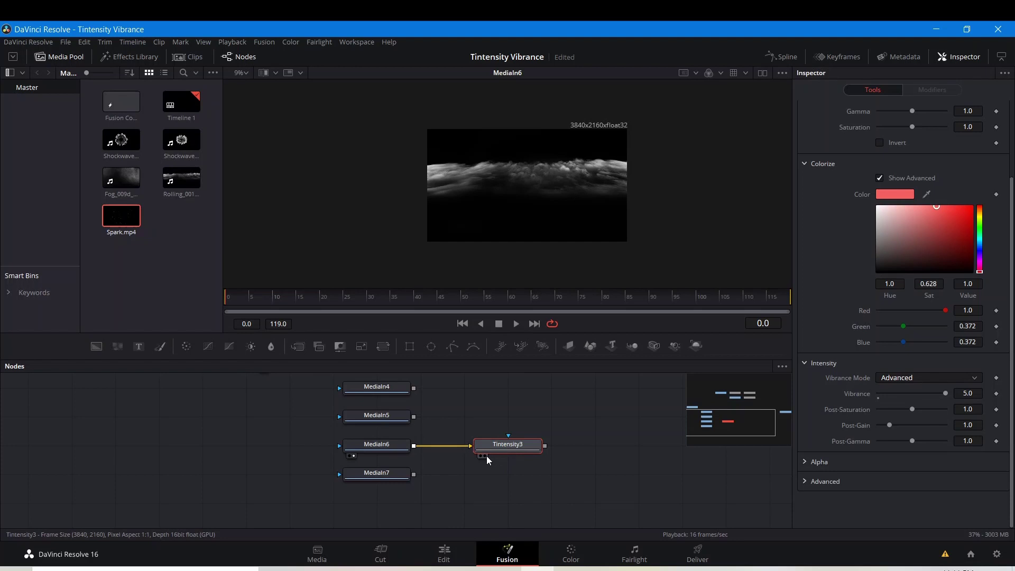
pyautogui.click(484, 455)
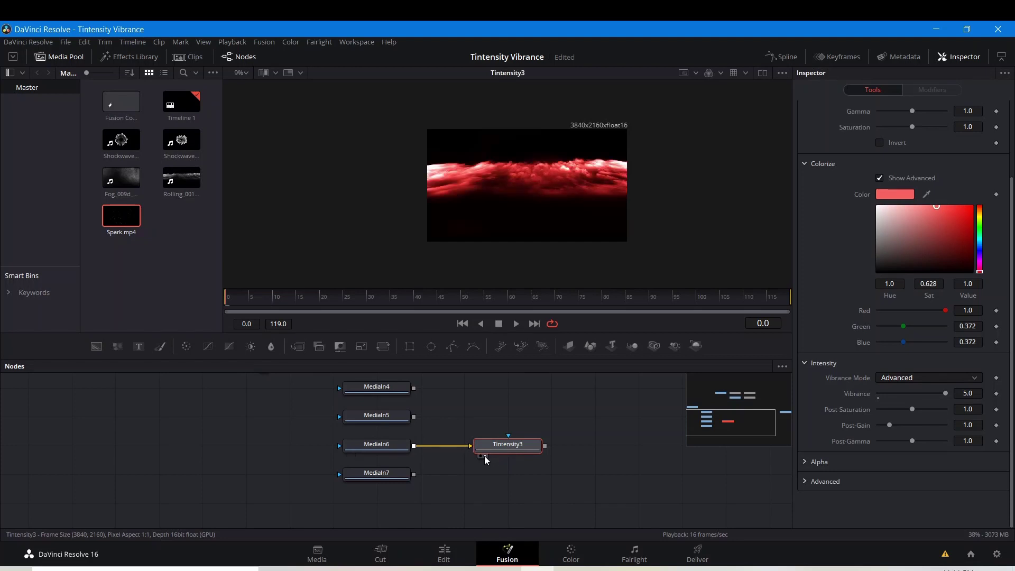
# Tint the clouds violet-blue with Hue 0.68 and stop playback
pyautogui.click(979, 254)
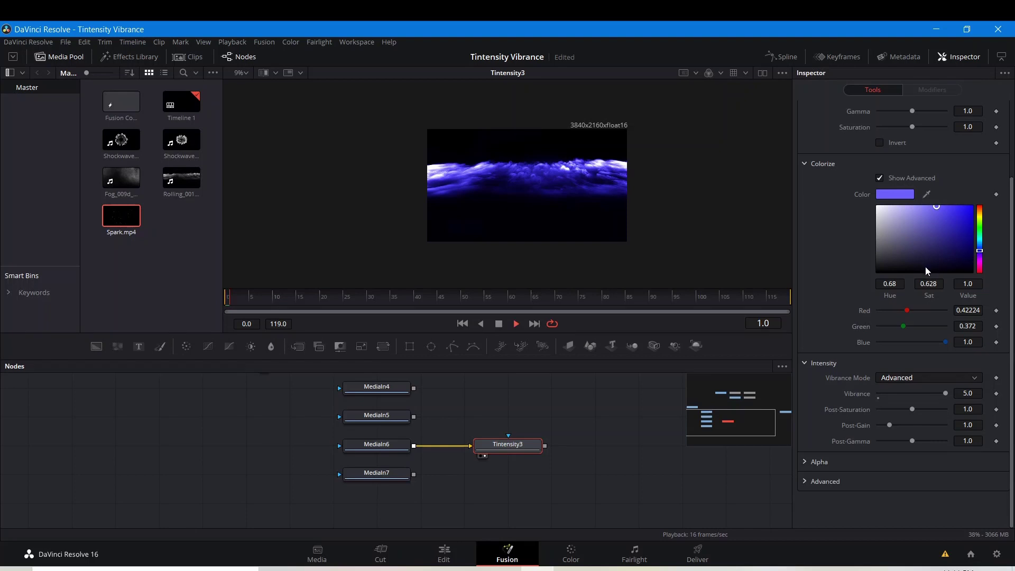
pyautogui.scroll(3, 548, 179)
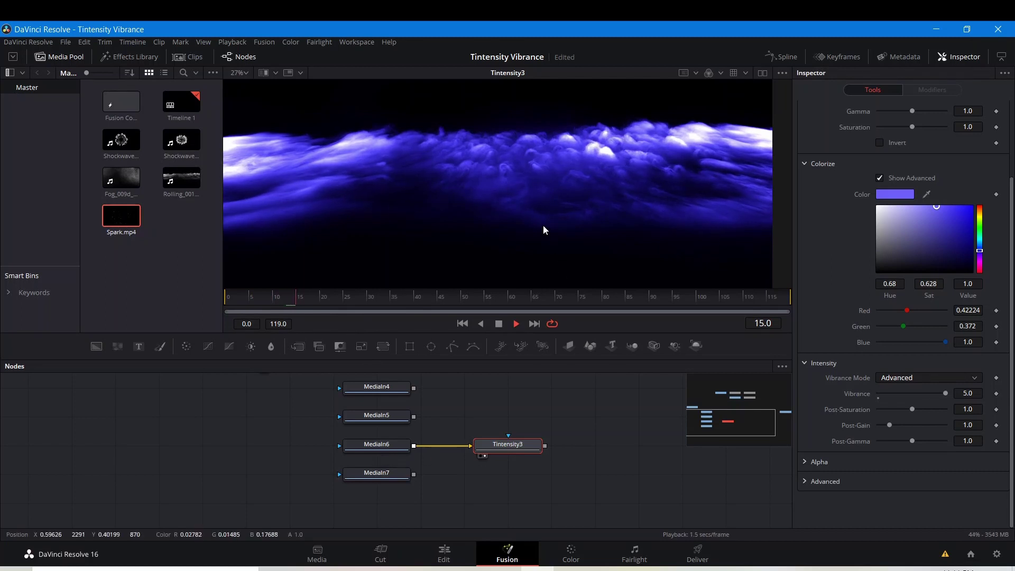
pyautogui.scroll(-1, 544, 224)
pyautogui.press('space')
# Compare the clouds with UnMultiply on, then switch UnMultiply back off
pyautogui.click(819, 462)
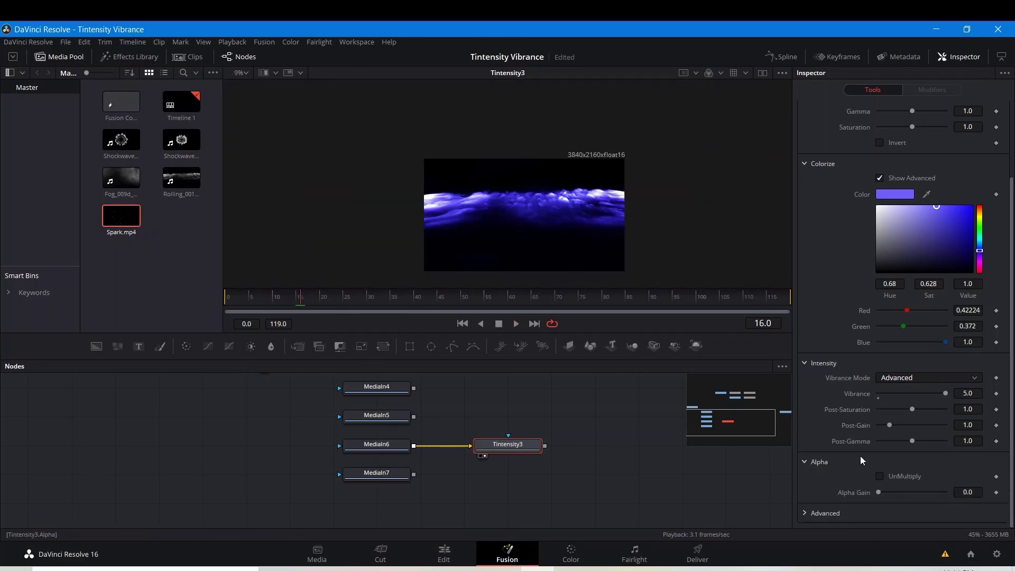
pyautogui.click(880, 478)
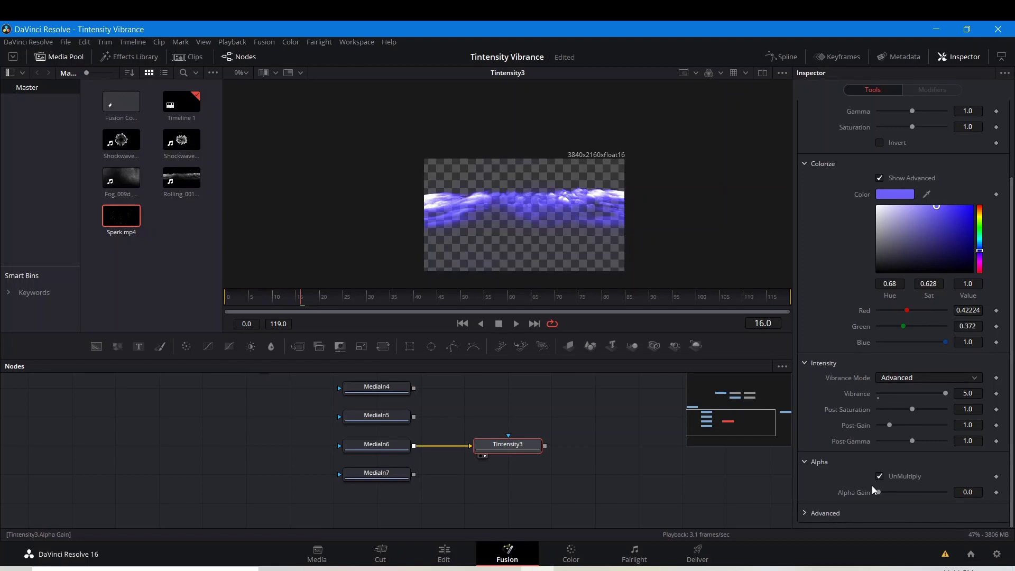
pyautogui.press('space')
pyautogui.scroll(3, 521, 216)
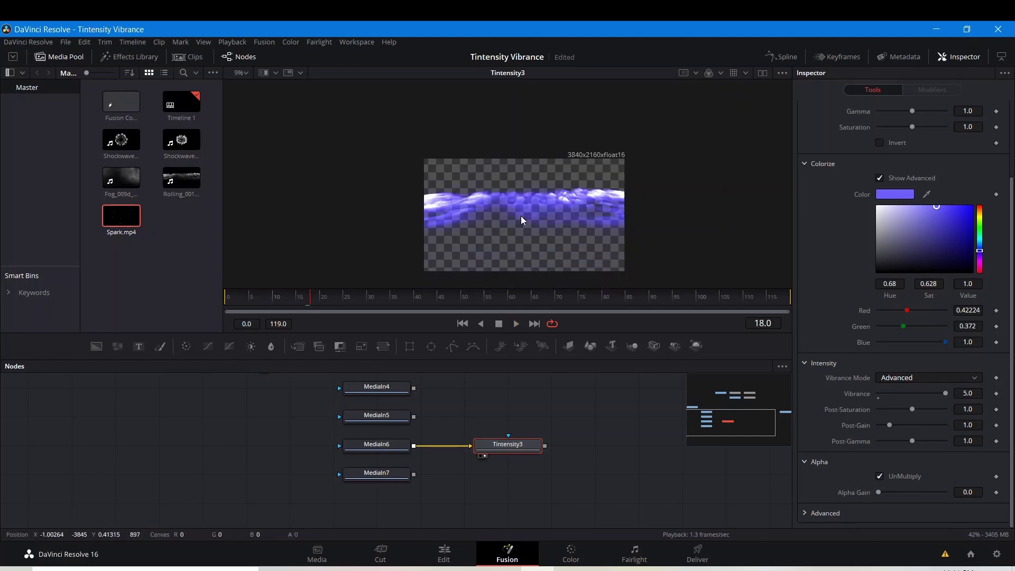
pyautogui.scroll(2, 560, 211)
pyautogui.press('space')
pyautogui.press('space')
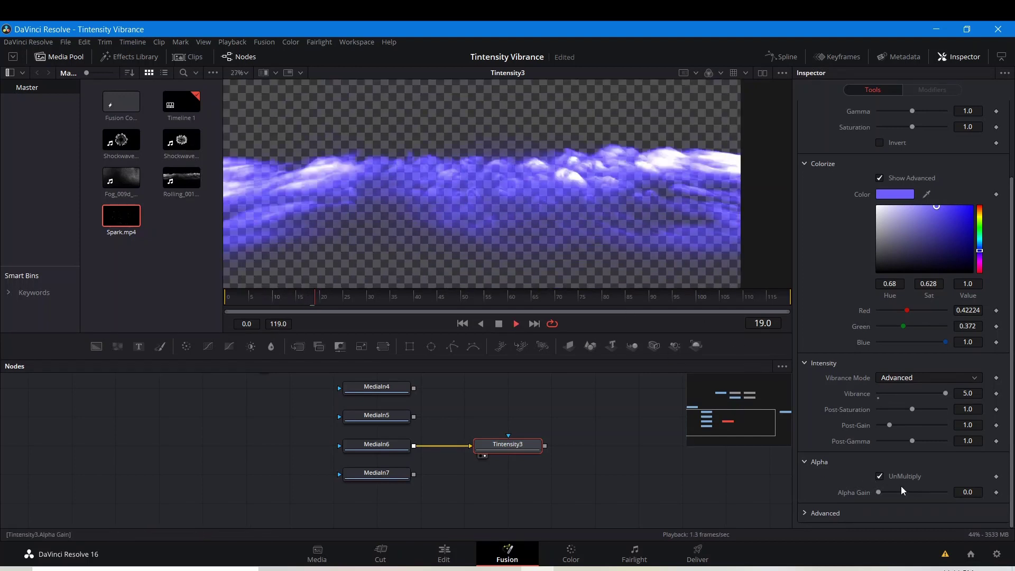
pyautogui.click(879, 478)
pyautogui.moveTo(361, 487)
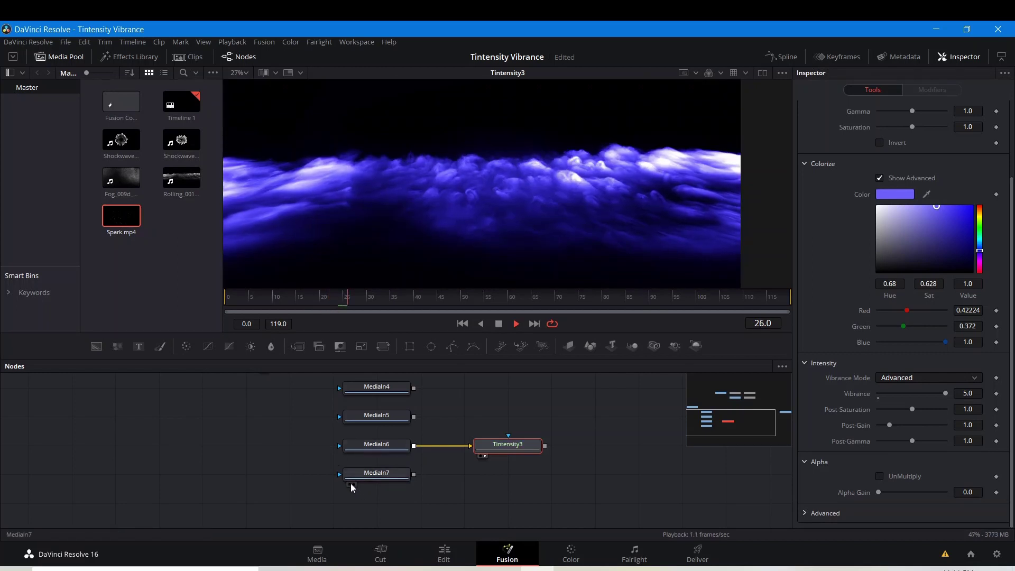
# Route the MediaIn7 sparks clip into Tintensity3 and tint it fully saturated blue
pyautogui.click(353, 485)
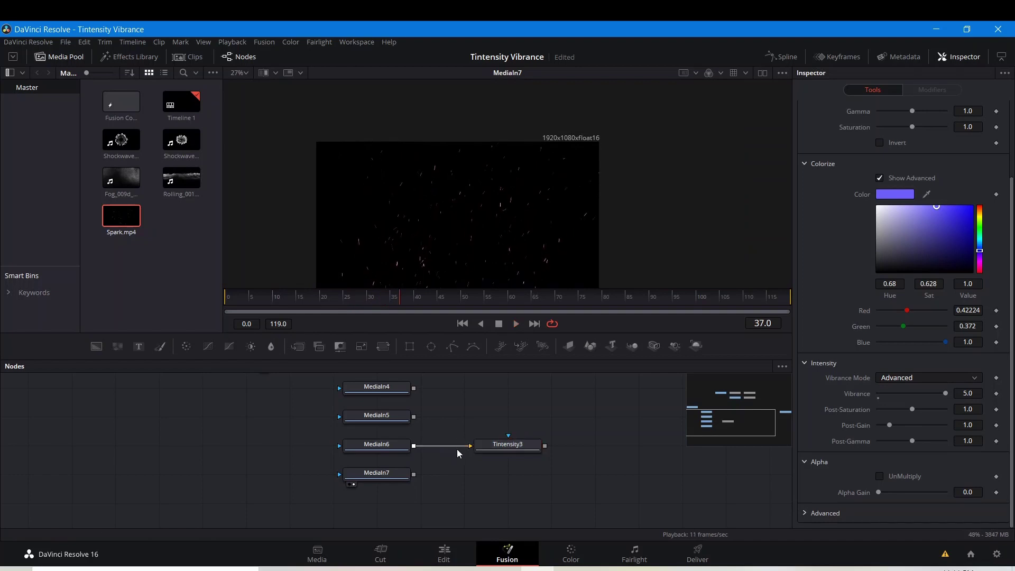
pyautogui.moveTo(456, 449); pyautogui.dragTo(479, 479)
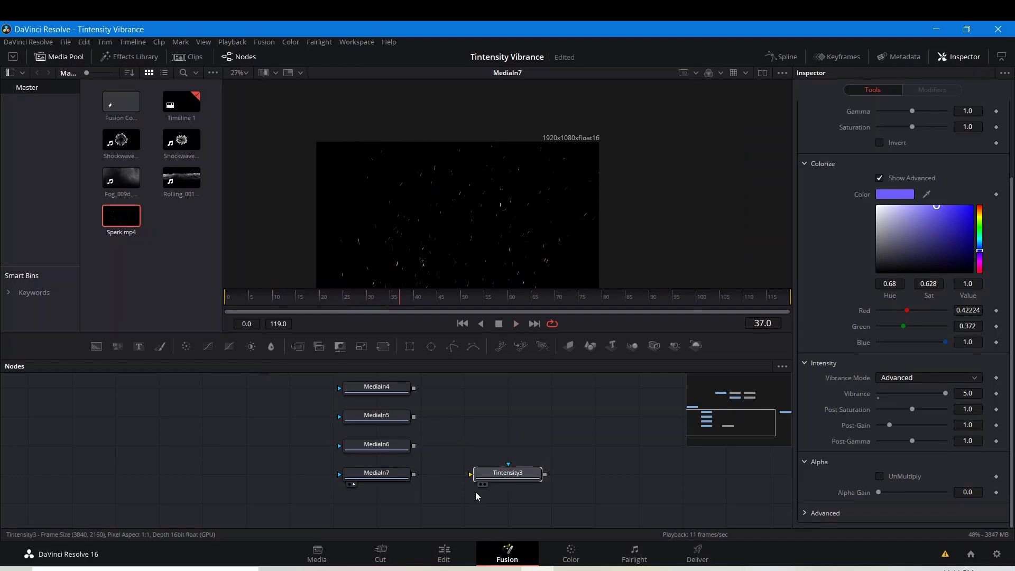
pyautogui.moveTo(414, 476); pyautogui.dragTo(482, 484)
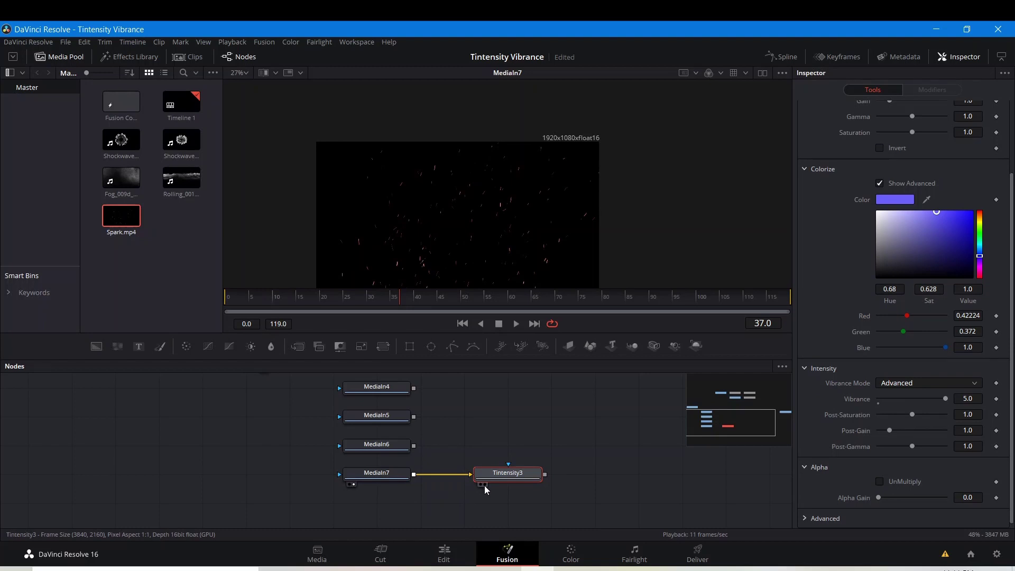
pyautogui.click(481, 484)
pyautogui.scroll(3, 484, 240)
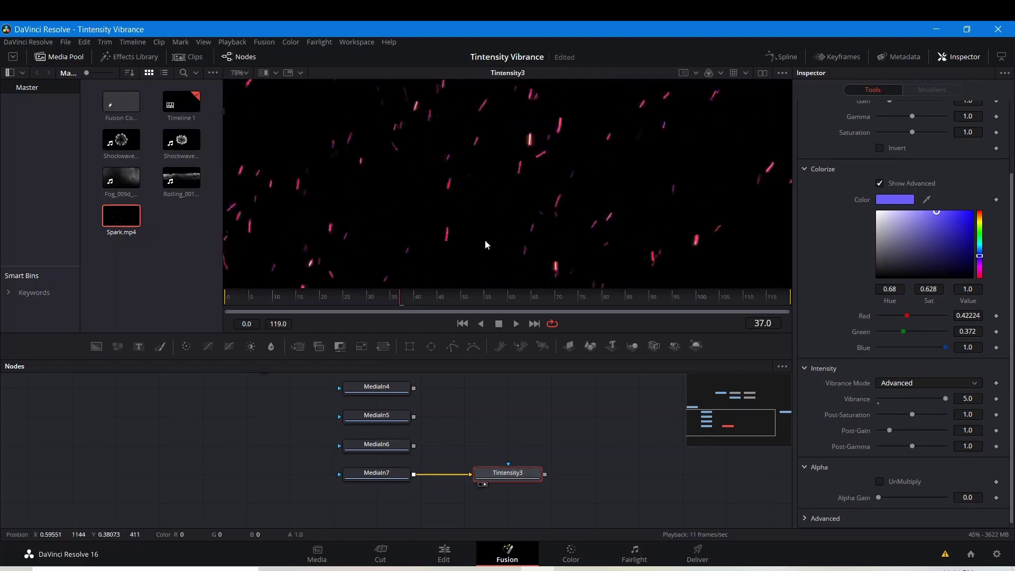
pyautogui.scroll(-3, 486, 244)
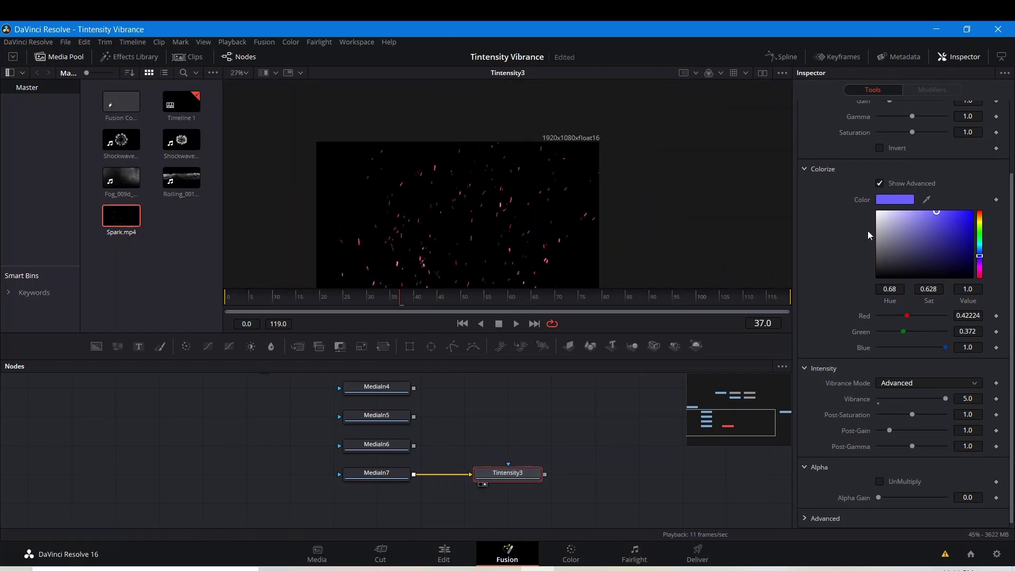
pyautogui.moveTo(936, 212); pyautogui.dragTo(1009, 180)
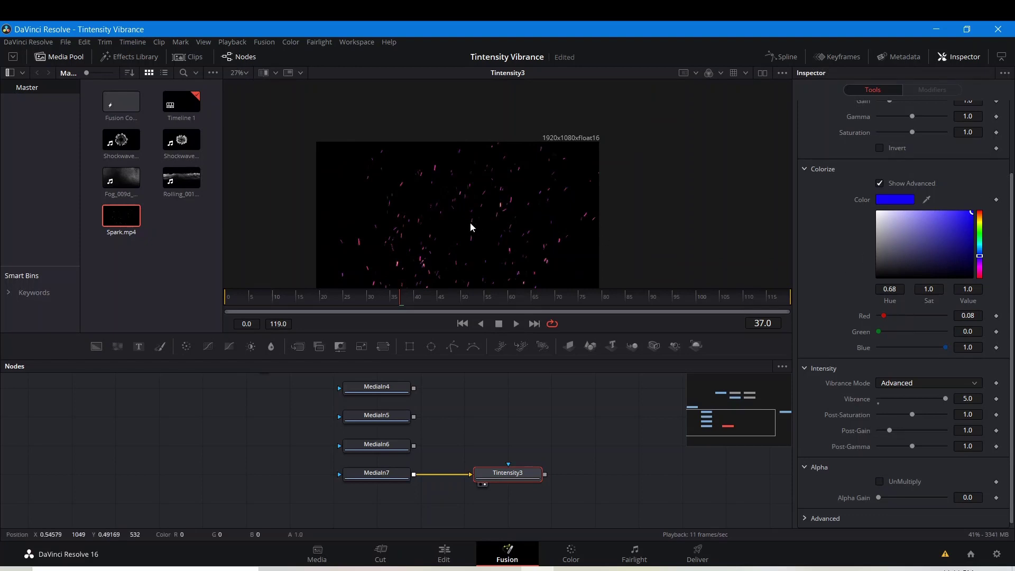
# Stop viewing Tintensity3 and disconnect it from MediaIn7
pyautogui.scroll(3, 562, 185)
pyautogui.scroll(-3, 595, 225)
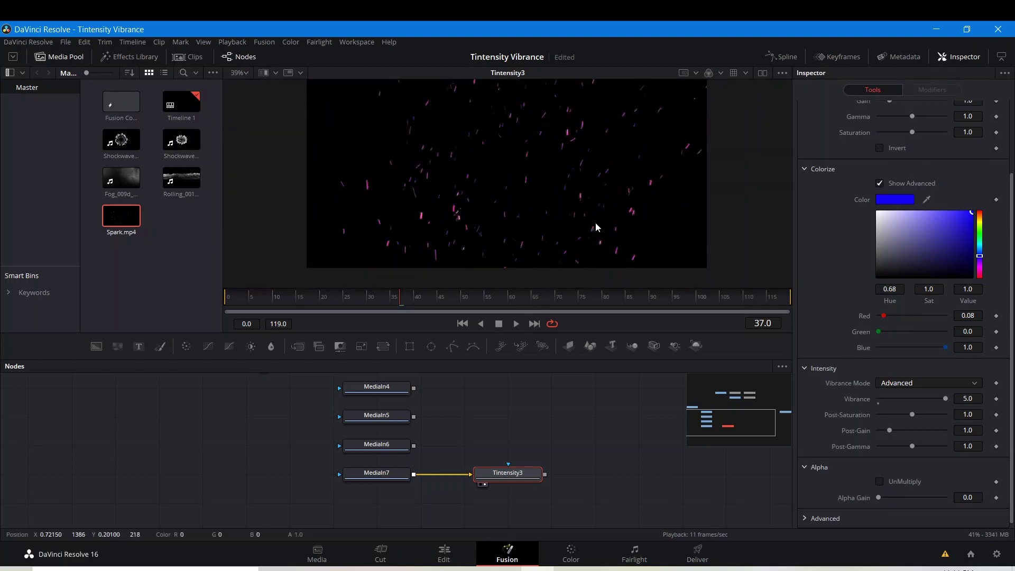
pyautogui.click(485, 484)
pyautogui.moveTo(492, 478); pyautogui.dragTo(445, 445)
pyautogui.moveTo(414, 388); pyautogui.dragTo(458, 386)
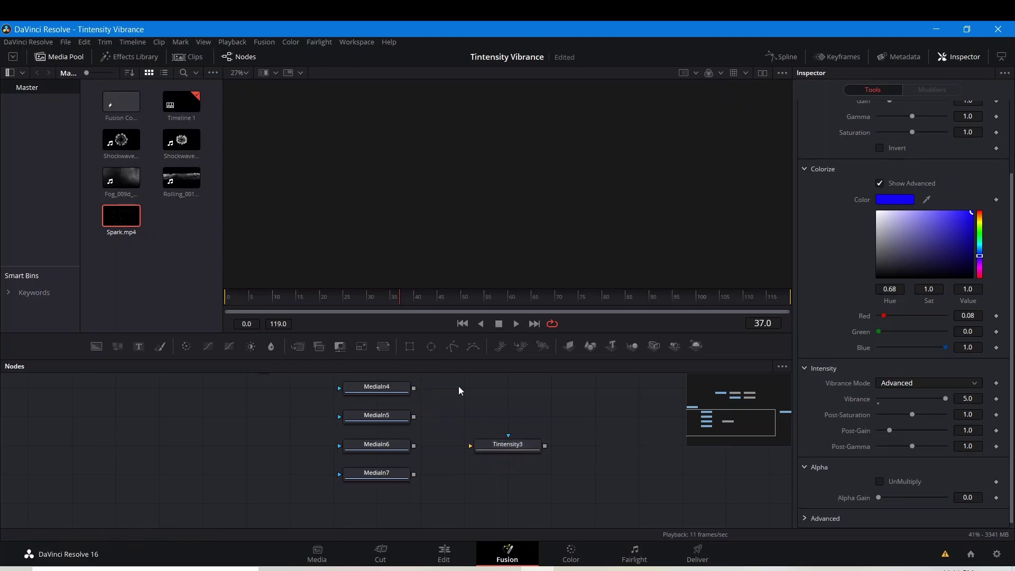
# Add a Tintensity node (tnt) after MediaIn4, view it, and go to frame 70
pyautogui.hotkey('shift', 'space')
pyautogui.write('tnt')
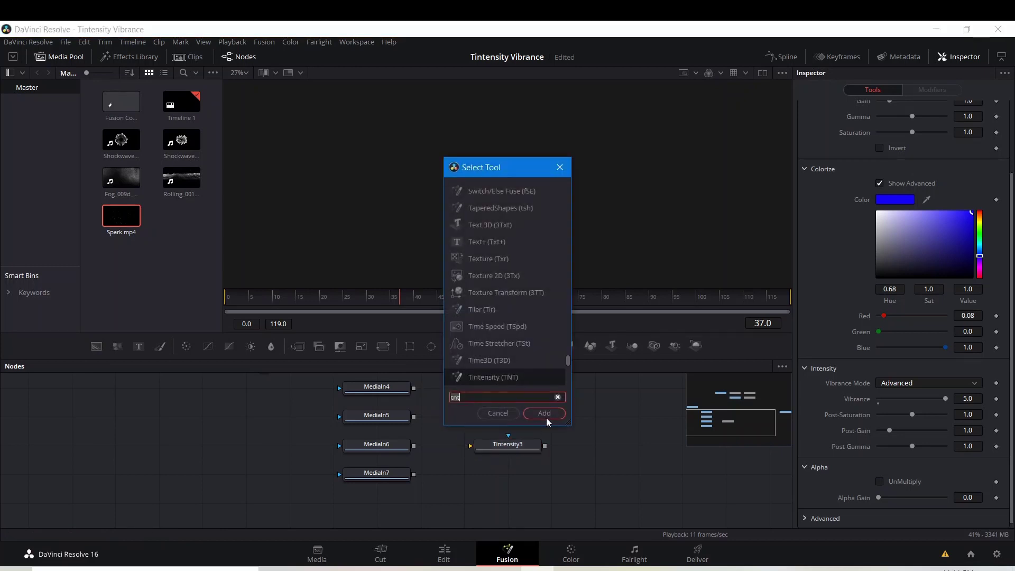
pyautogui.click(543, 415)
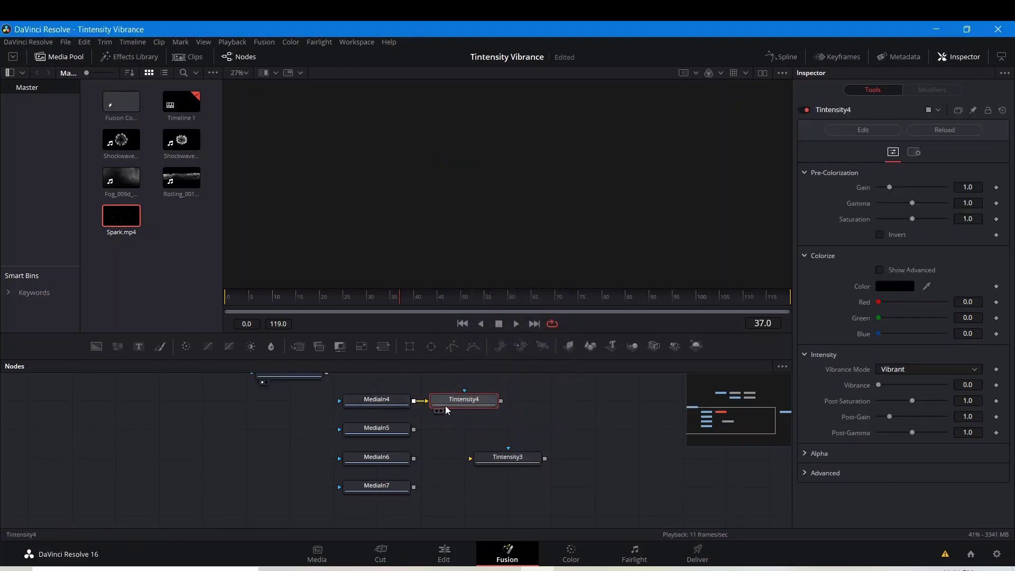
pyautogui.click(438, 411)
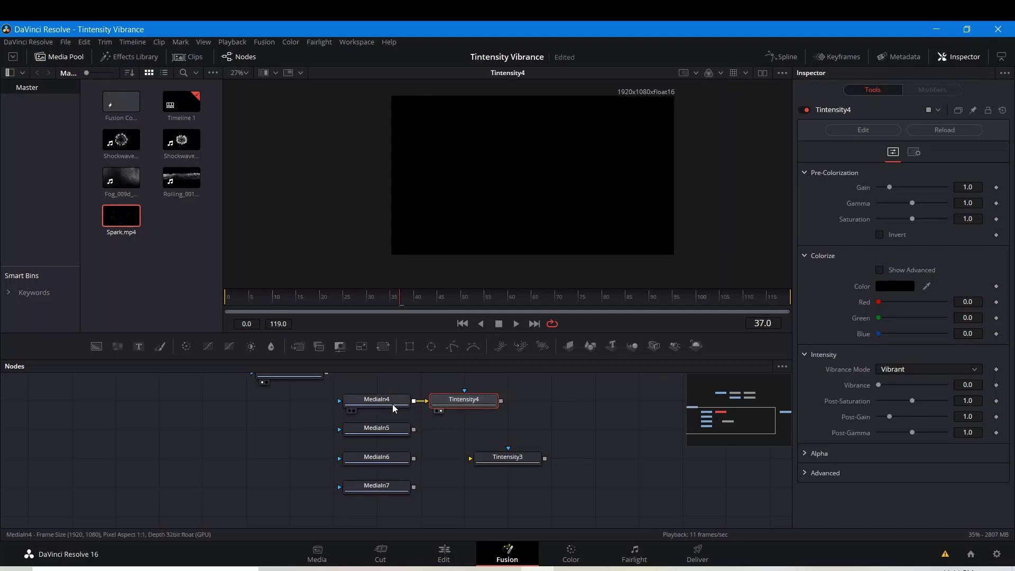
pyautogui.click(481, 298)
pyautogui.click(559, 299)
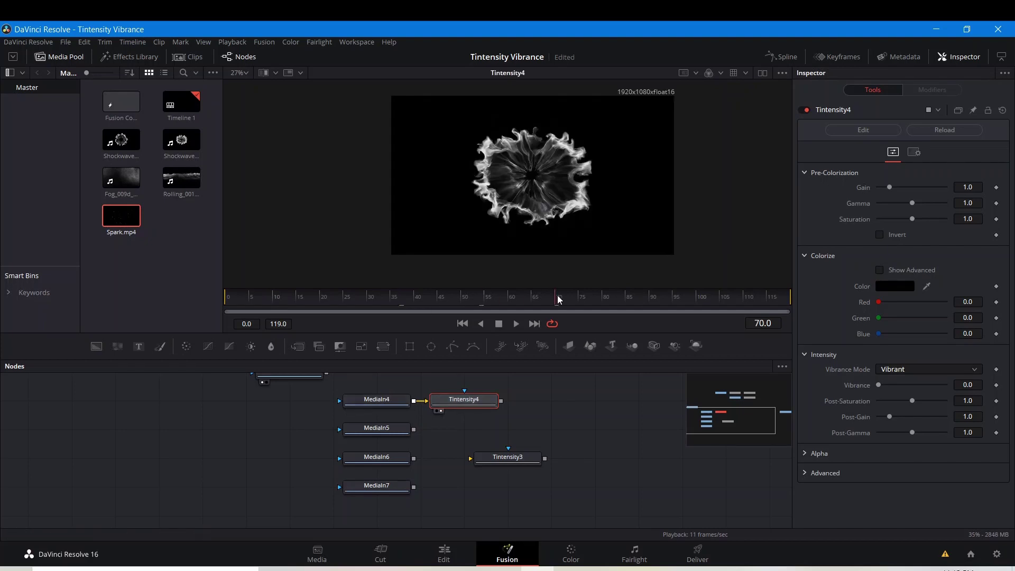
# Test UnMultiply on the smoke ring, then turn it back off
pyautogui.click(812, 452)
pyautogui.click(880, 468)
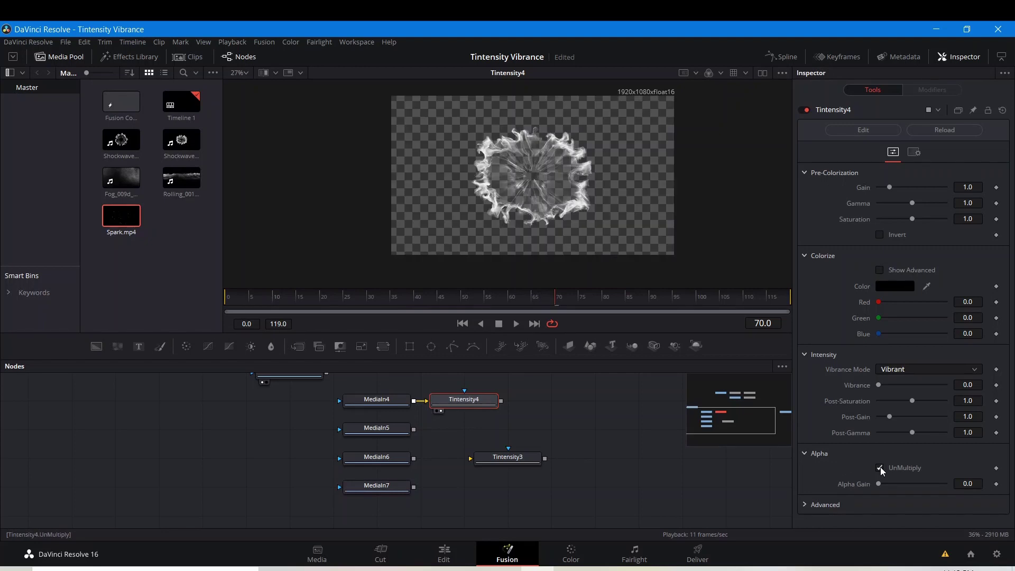
pyautogui.click(880, 468)
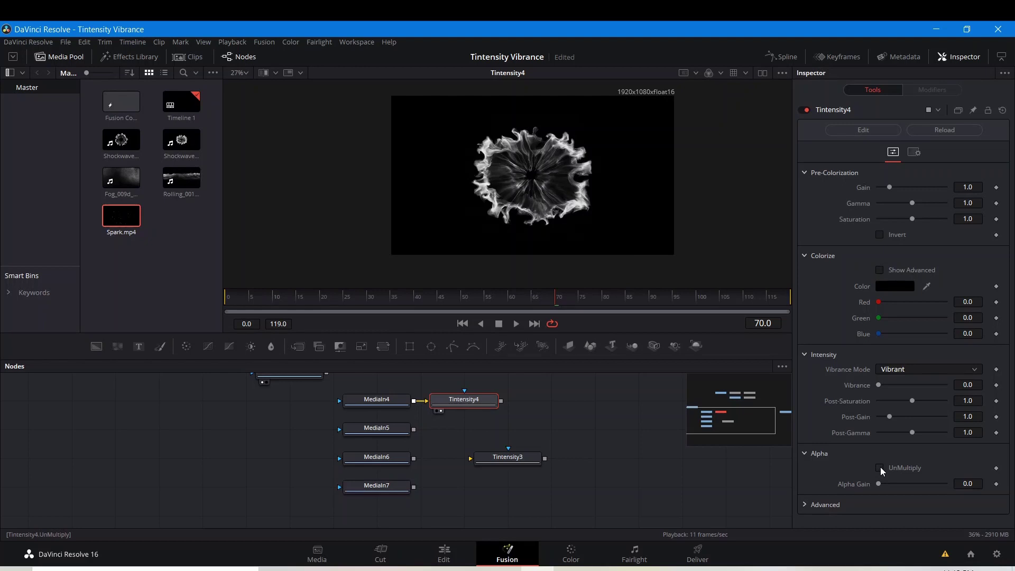
# Tint the smoke ring pure red and raise its vibrance
pyautogui.click(880, 271)
pyautogui.moveTo(920, 315); pyautogui.dragTo(973, 297)
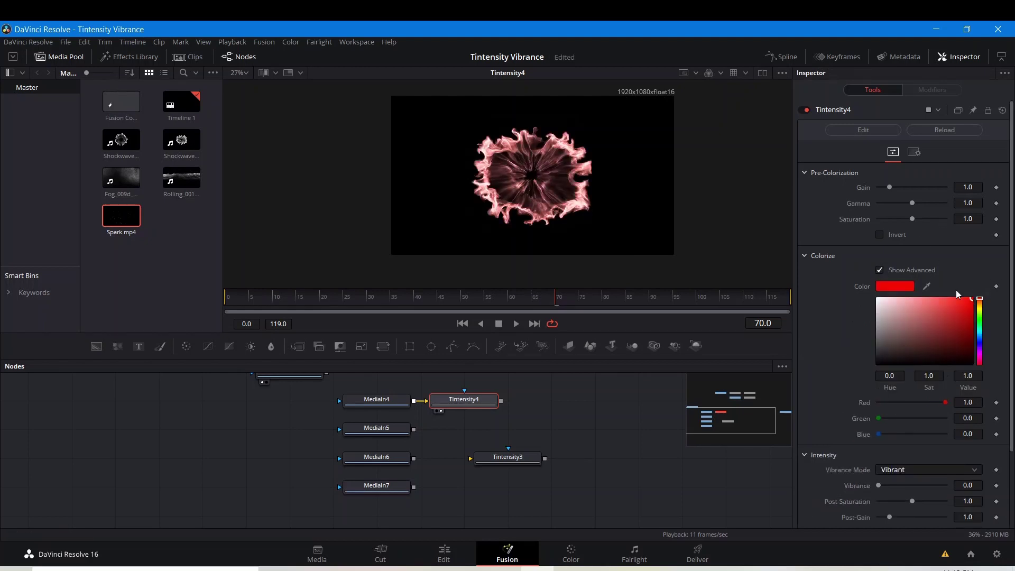
pyautogui.scroll(-2, 892, 429)
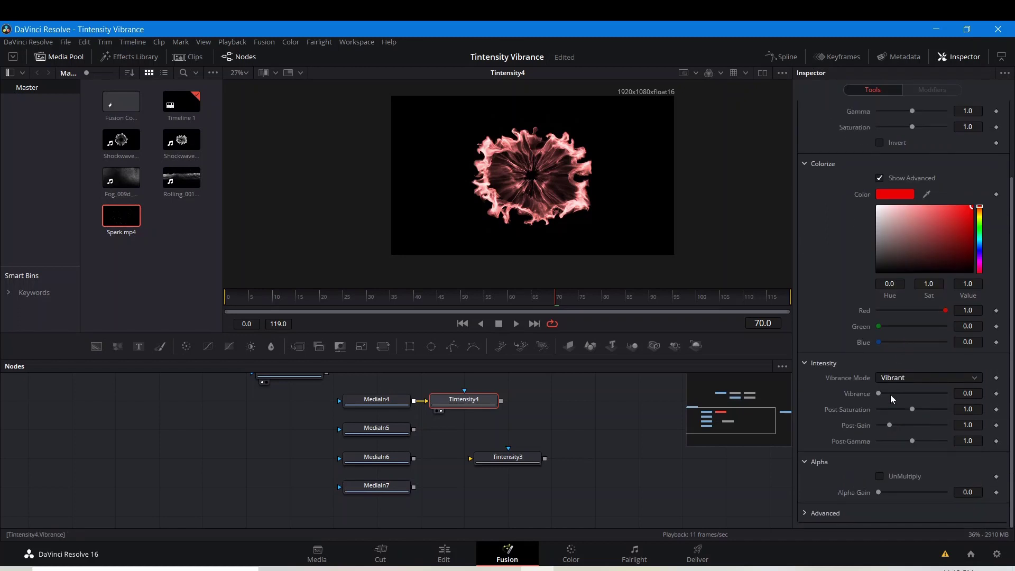
pyautogui.moveTo(878, 393); pyautogui.dragTo(909, 395)
# Set Vibrance Mode to Basic, reset Vibrance to 0.0, and remove the red tint
pyautogui.click(906, 379)
pyautogui.click(902, 402)
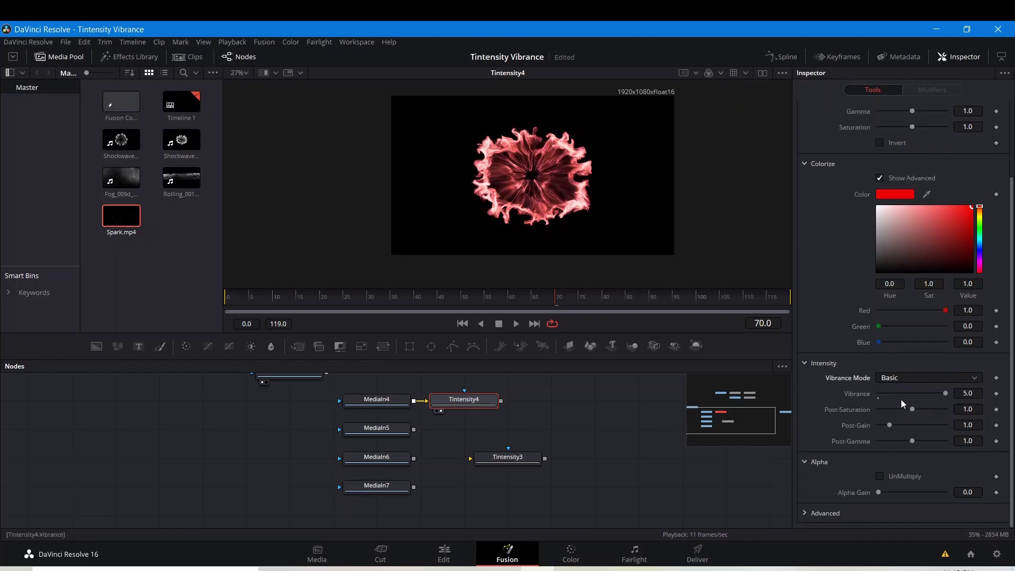
pyautogui.doubleClick(880, 395)
pyautogui.scroll(3, 856, 320)
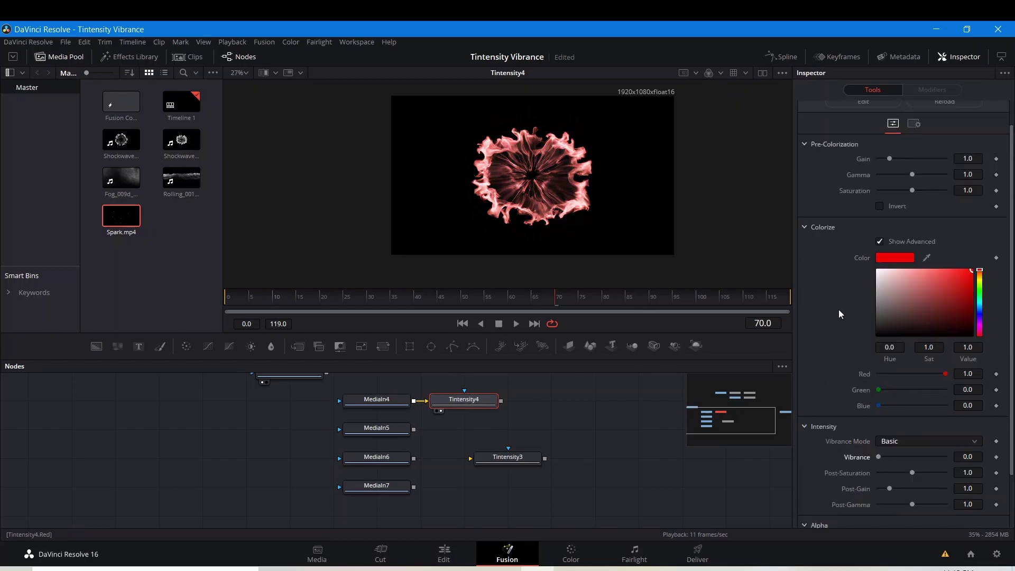
pyautogui.click(887, 274)
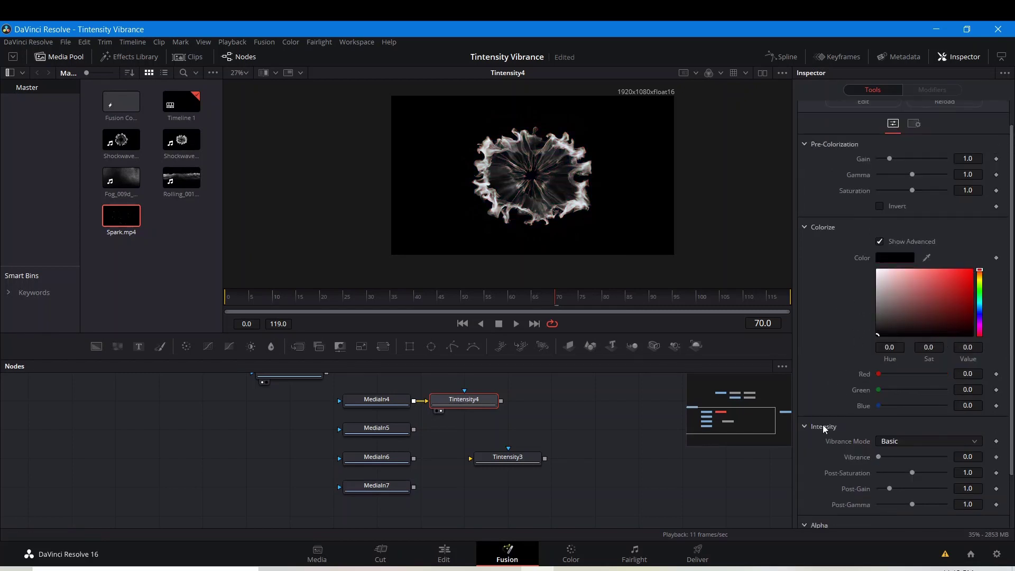
pyautogui.click(802, 227)
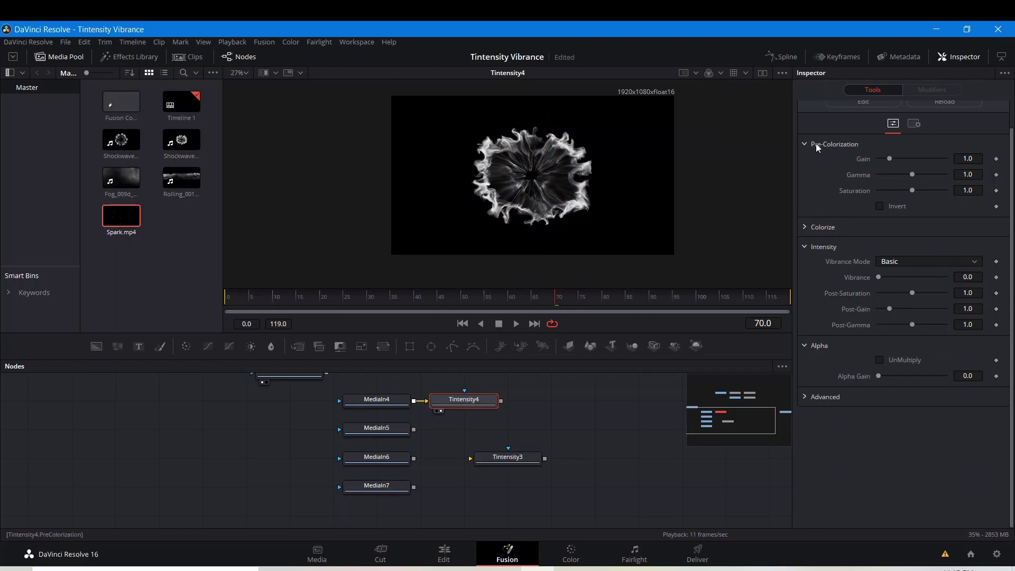
pyautogui.click(803, 227)
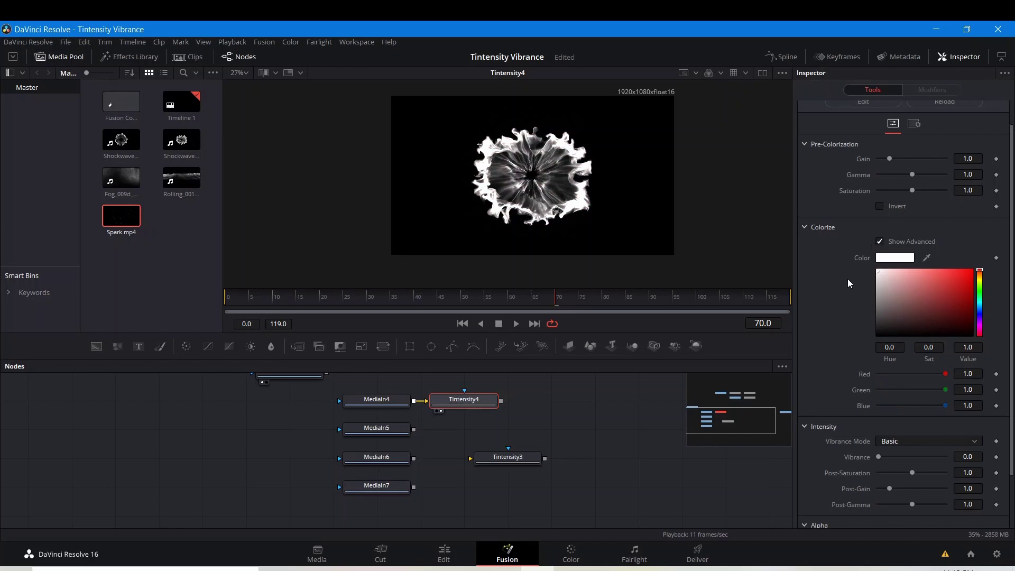
pyautogui.click(808, 227)
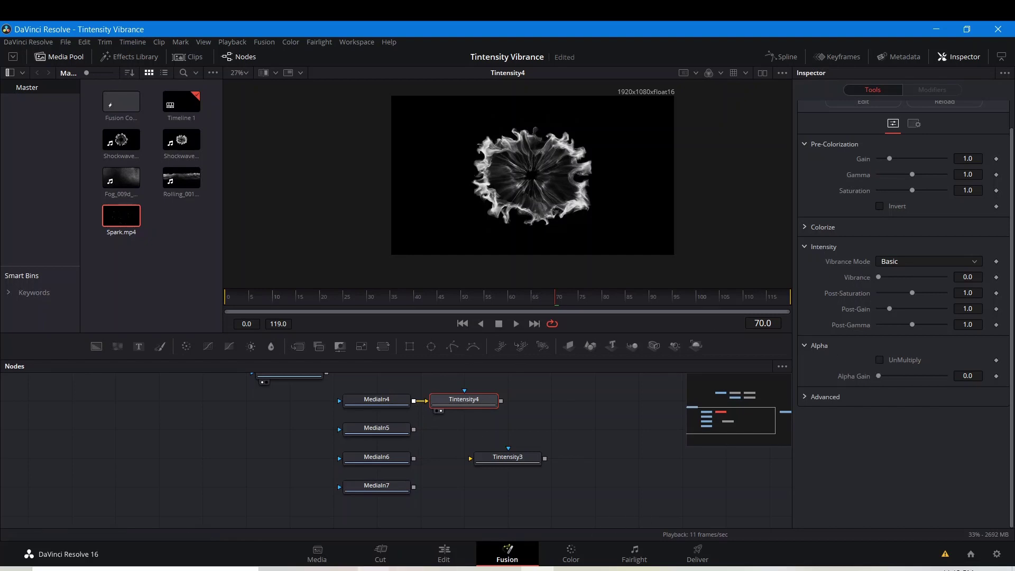
# Drag Fire_Base_CloseUp and Fire_Water_Front from the Tintensity Tutorial folder into the node graph
pyautogui.click(373, 569)
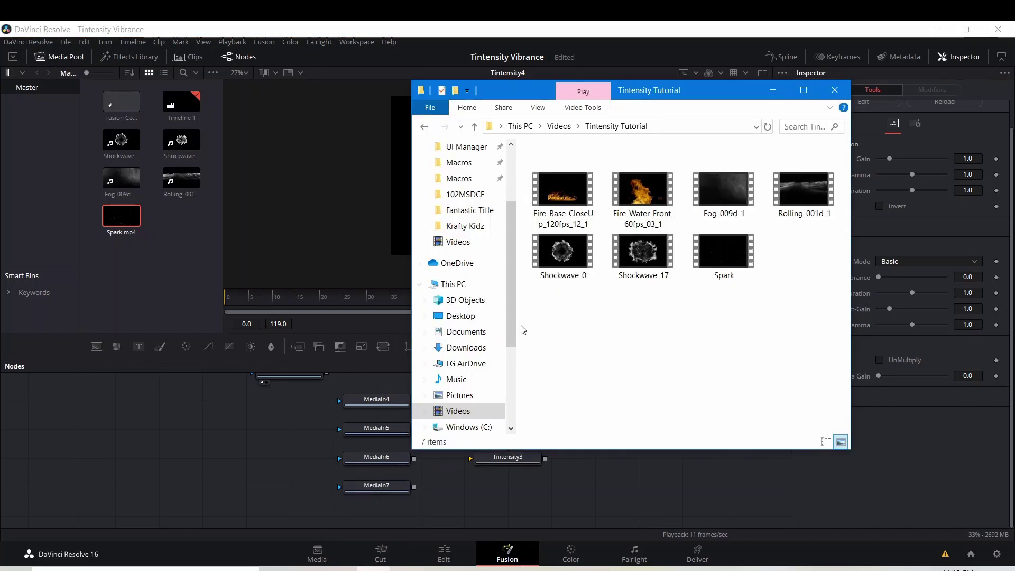
pyautogui.moveTo(566, 219); pyautogui.dragTo(246, 429)
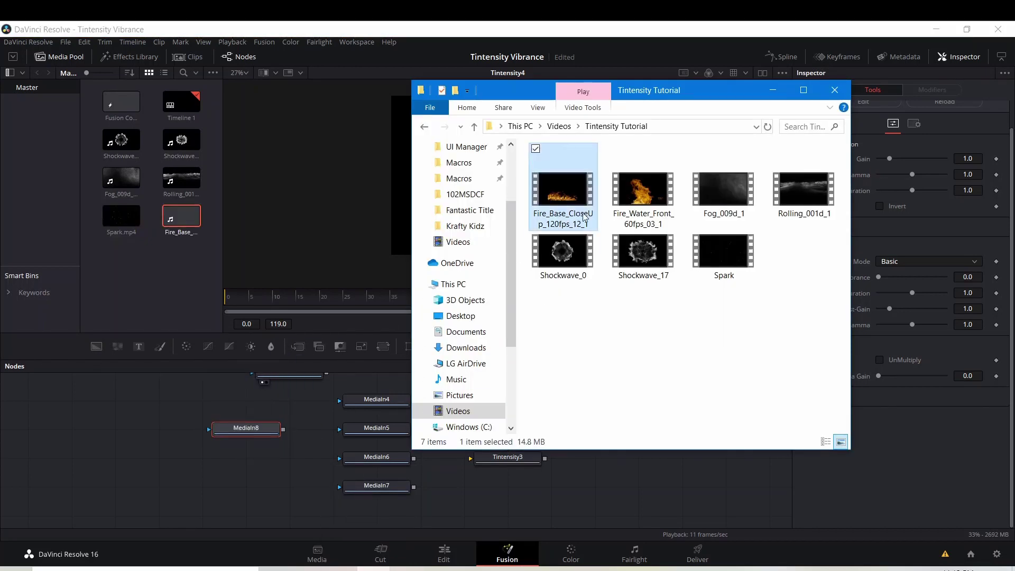
pyautogui.moveTo(647, 200); pyautogui.dragTo(246, 457)
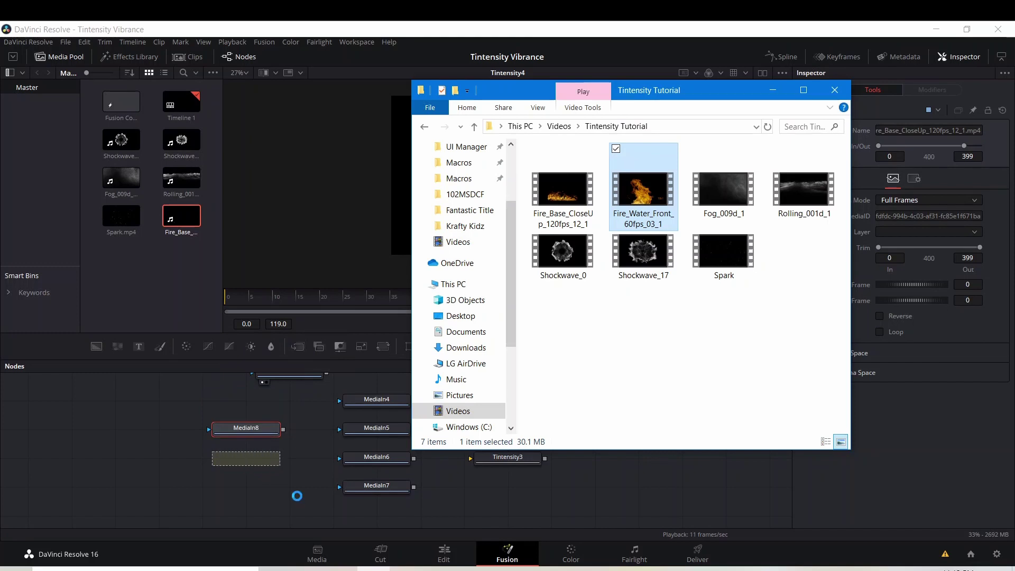
# Move the existing media and Tintensity nodes to the right to make room
pyautogui.click(323, 501)
pyautogui.moveTo(401, 404); pyautogui.dragTo(584, 515)
pyautogui.moveTo(582, 447); pyautogui.dragTo(756, 446)
pyautogui.scroll(1, 409, 478)
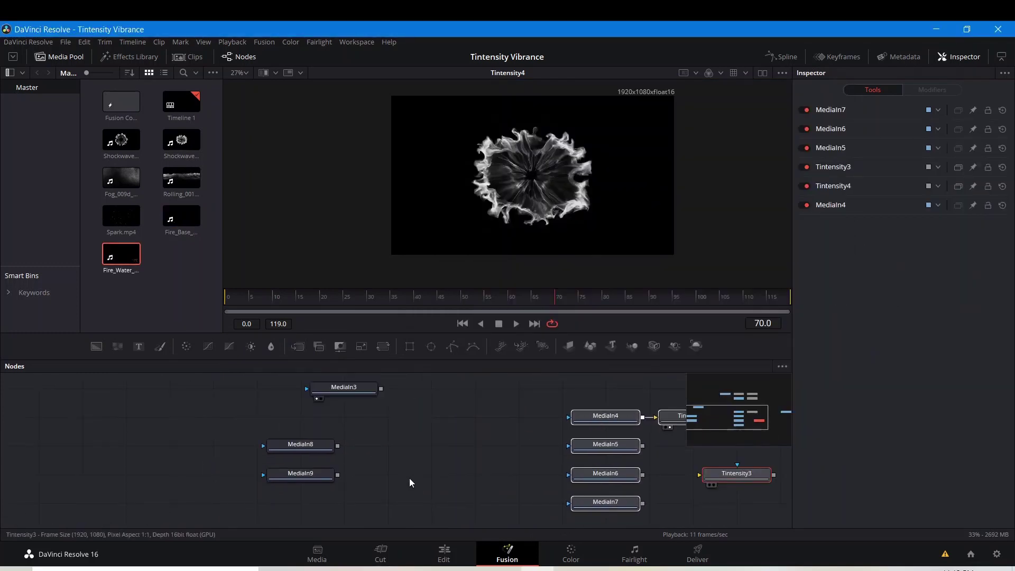
# Add a Tintensity node after the MediaIn8 fire clip
pyautogui.click(303, 449)
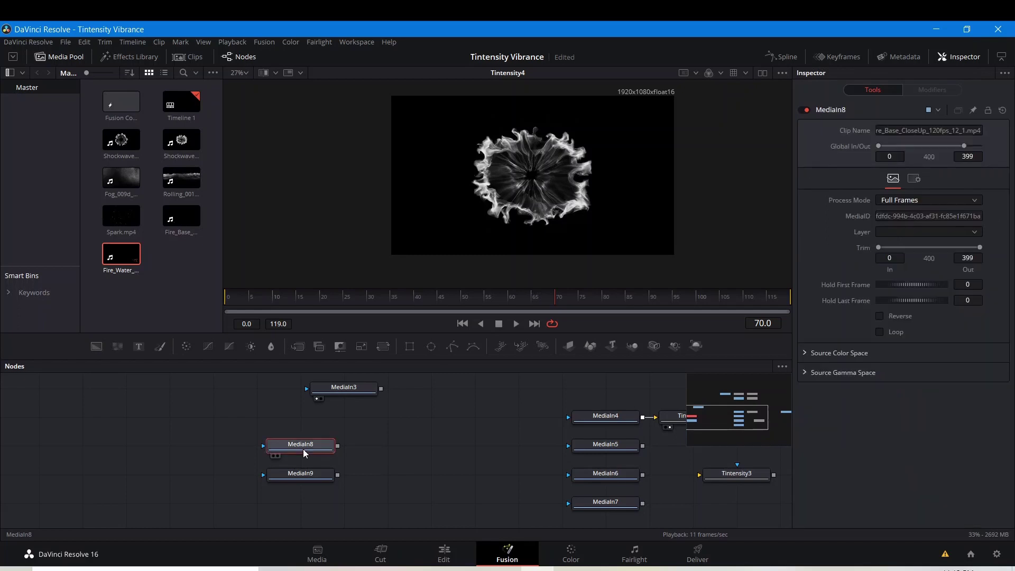
pyautogui.hotkey('shift', 'space')
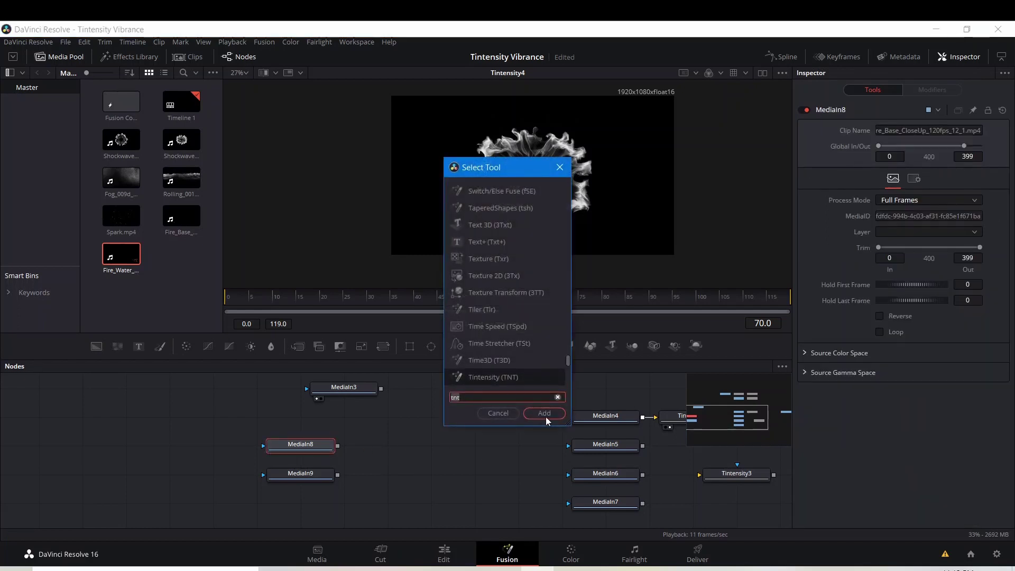
pyautogui.press('Return')
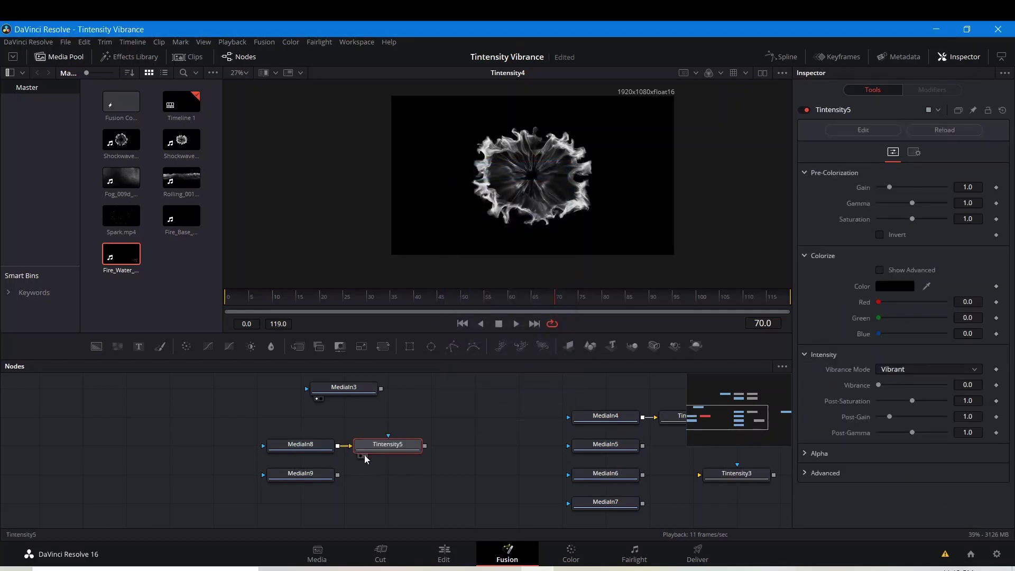
# View Tintensity5 and set Pre-Colorization Saturation to 0 so the flames turn grey
pyautogui.click(364, 455)
pyautogui.scroll(-3, 507, 220)
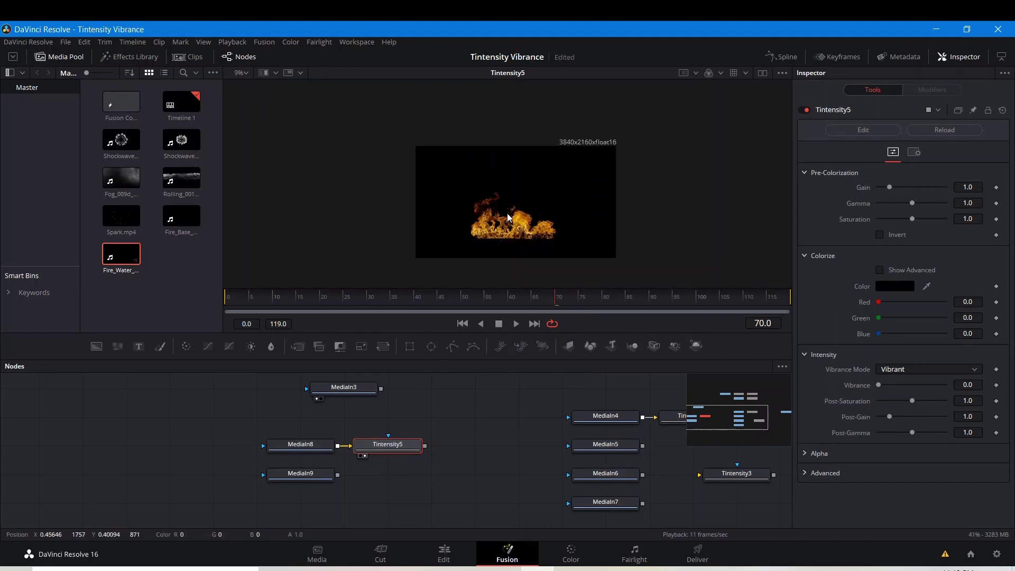
pyautogui.scroll(3, 540, 181)
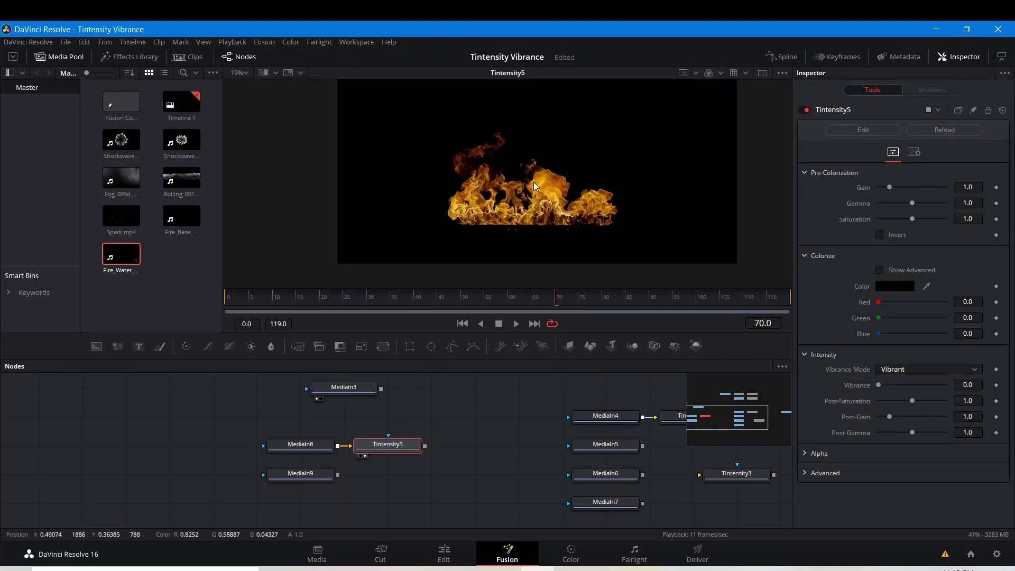
pyautogui.scroll(-5, 909, 220)
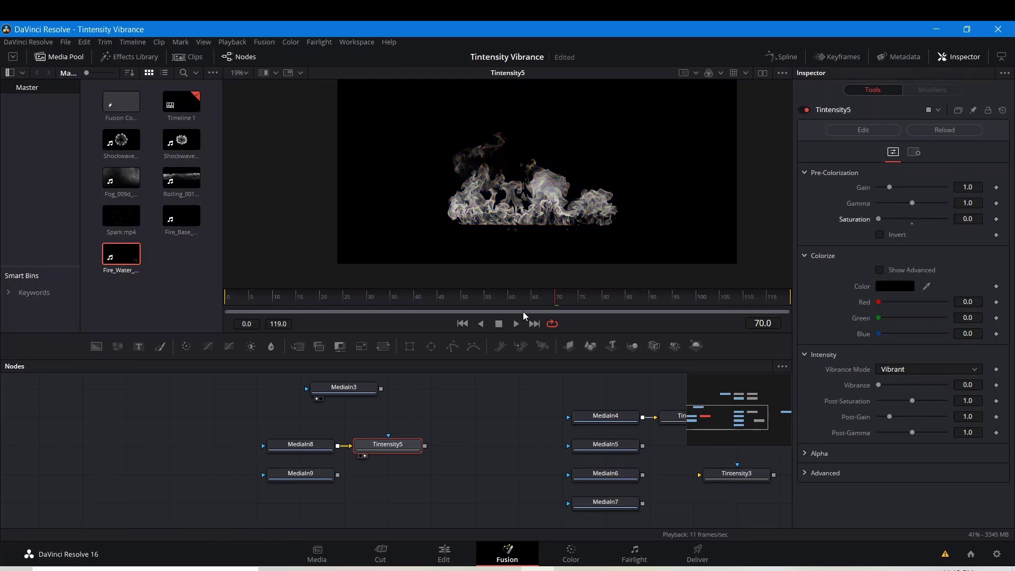
# Tint Tintensity5 orange at Hue 0.072, full saturation, with Vibrance 5.0
pyautogui.click(880, 270)
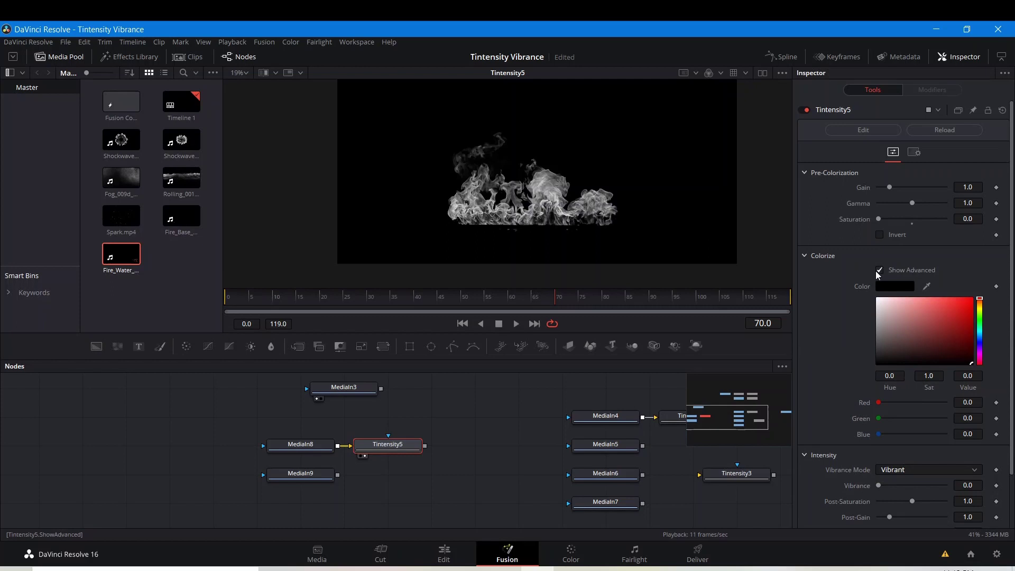
pyautogui.click(980, 307)
pyautogui.moveTo(946, 333); pyautogui.dragTo(1000, 277)
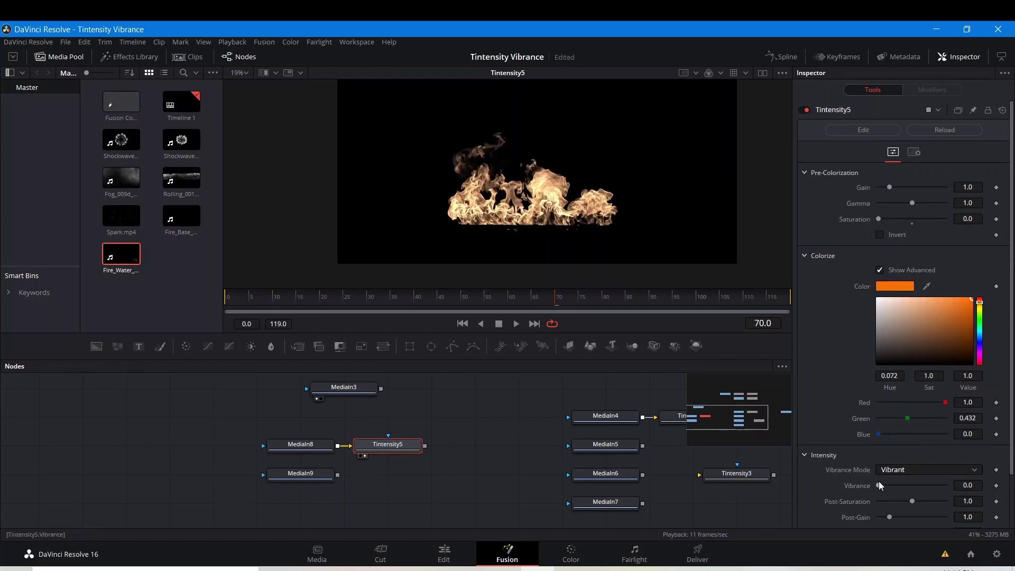
pyautogui.moveTo(878, 485); pyautogui.dragTo(945, 485)
pyautogui.scroll(2, 547, 193)
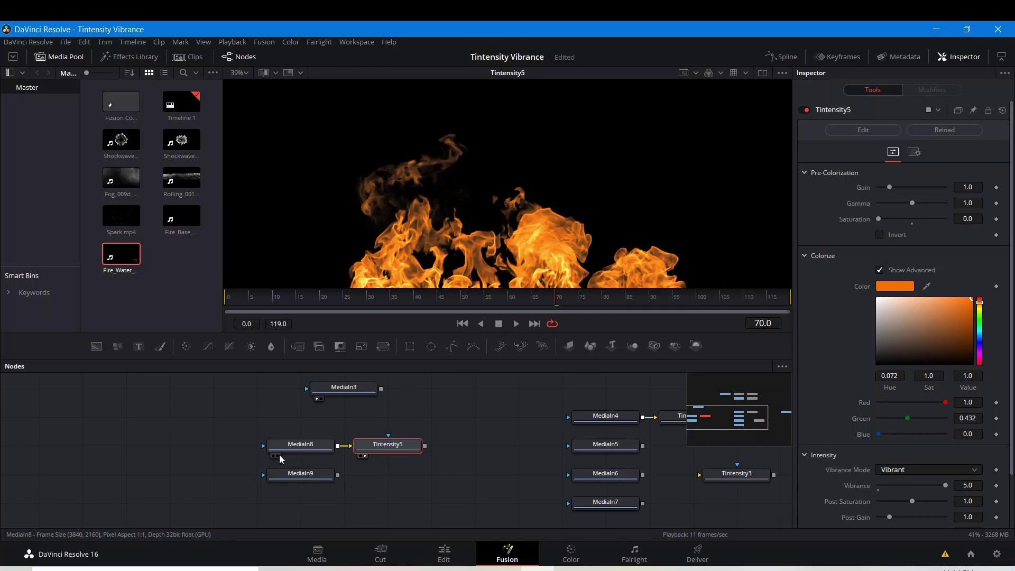
# Compare the original MediaIn8 fire with the orange-tinted Tintensity5 output
pyautogui.click(277, 456)
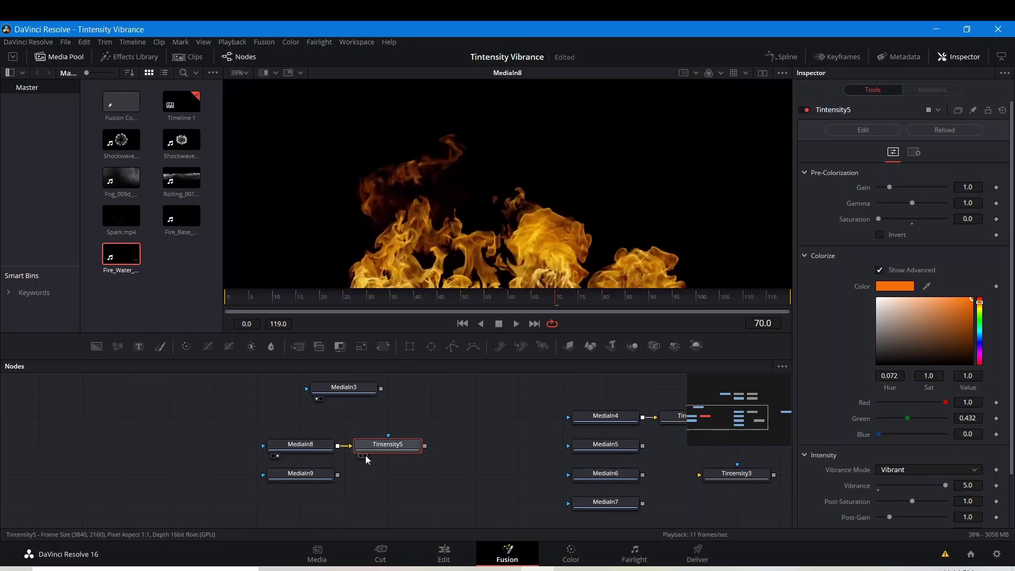
pyautogui.click(365, 455)
pyautogui.scroll(-3, 543, 183)
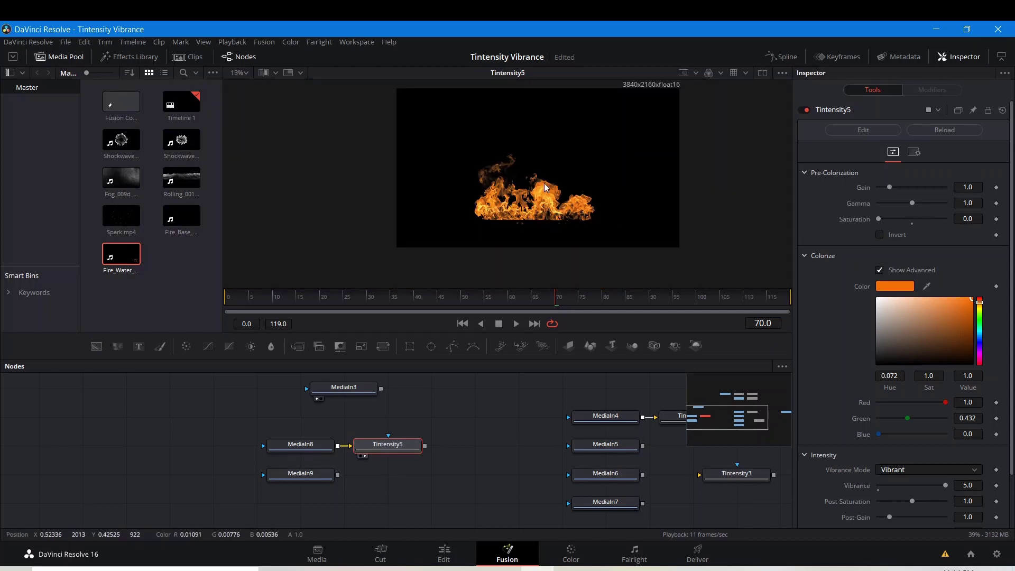
pyautogui.scroll(3, 544, 183)
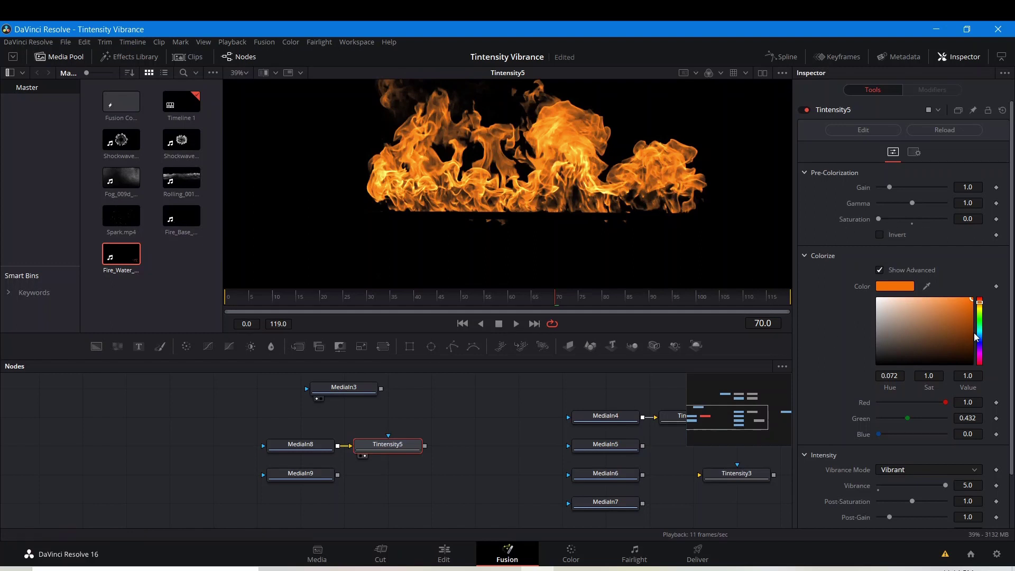
# Retint the fire a soft blue, Hue 0.664 and Sat 0.656, after briefly trying magenta
pyautogui.click(956, 299)
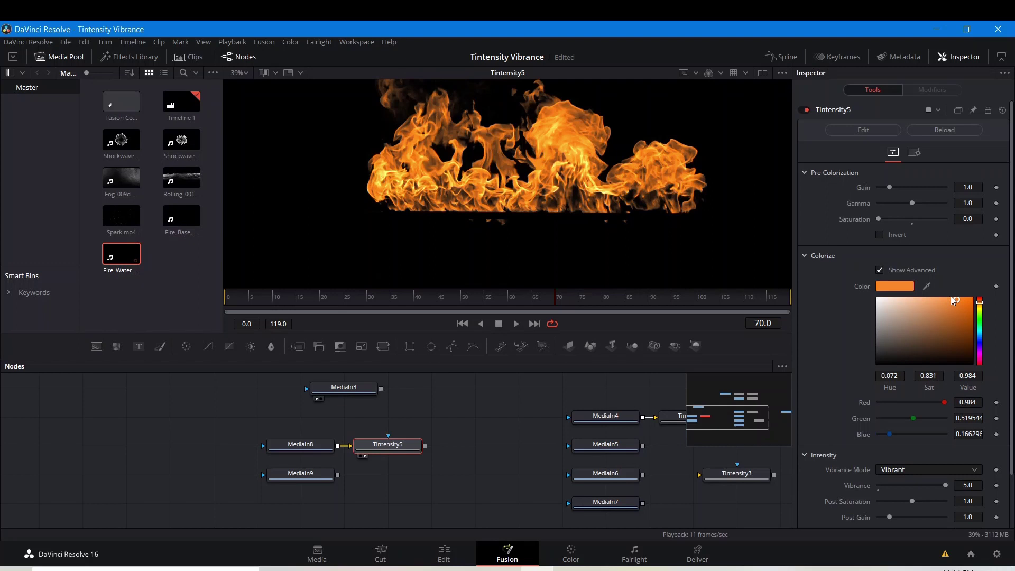
pyautogui.click(951, 297)
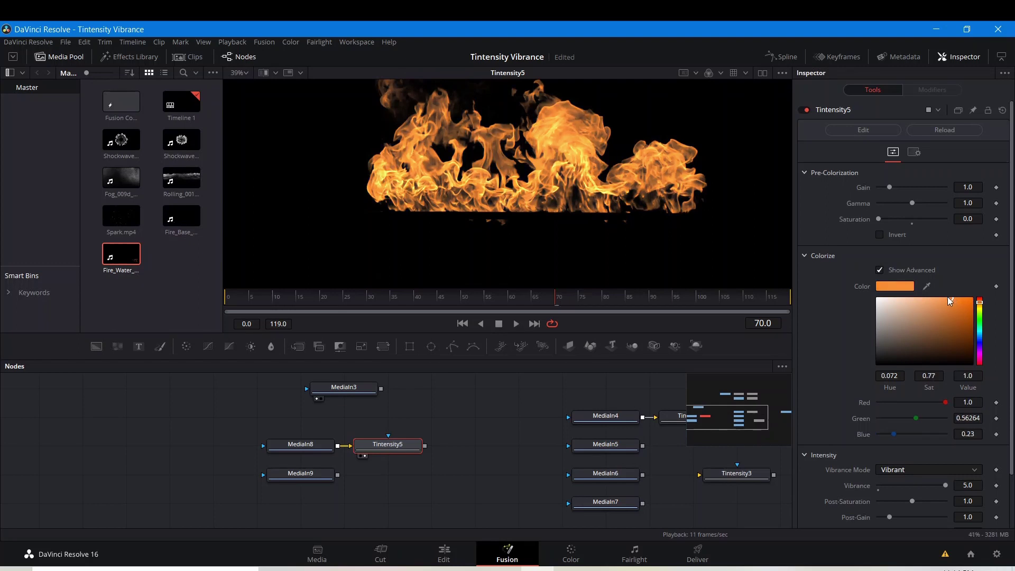
pyautogui.click(980, 342)
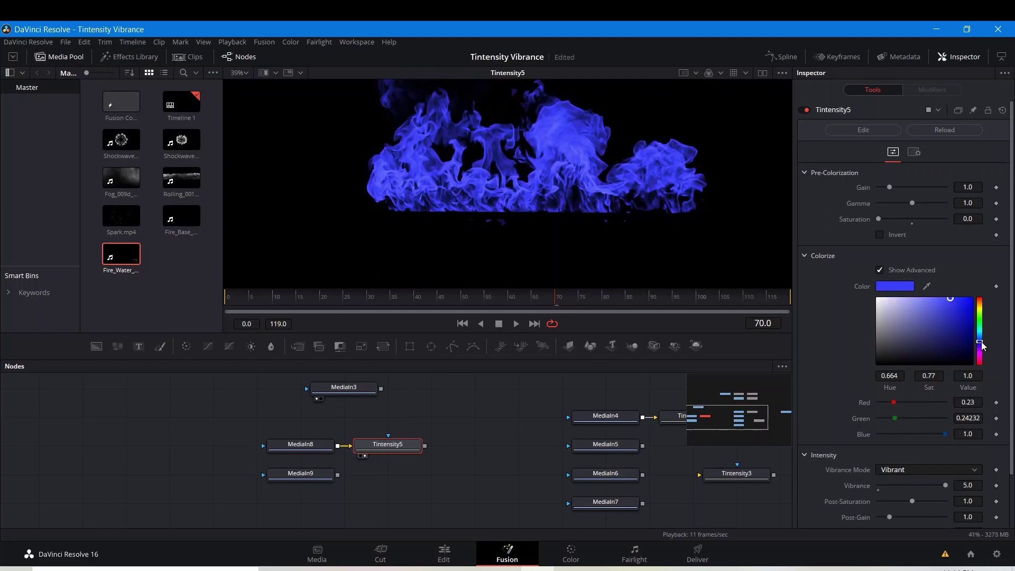
pyautogui.moveTo(981, 345); pyautogui.dragTo(982, 355)
pyautogui.scroll(-5, 623, 198)
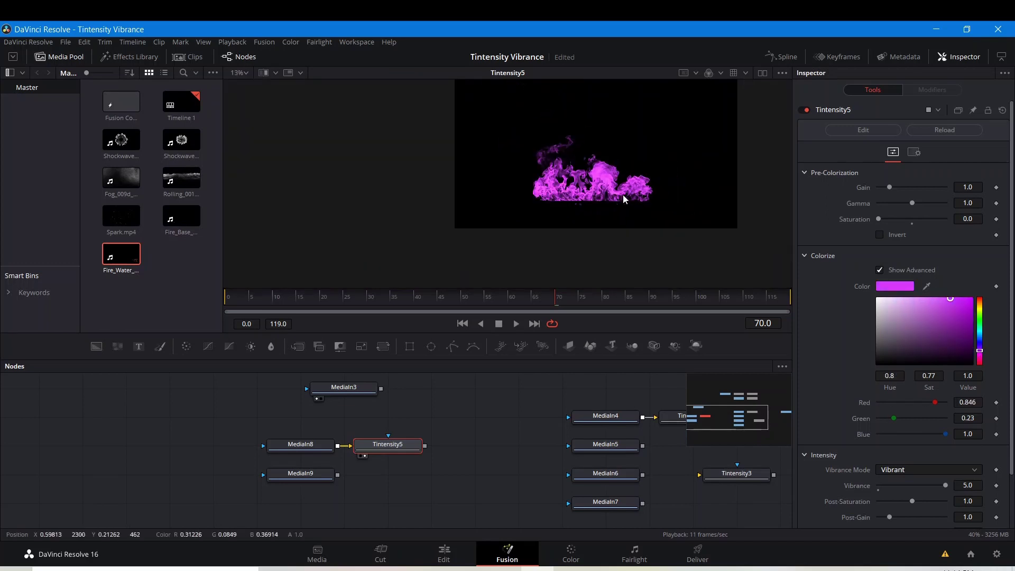
pyautogui.moveTo(953, 300); pyautogui.dragTo(940, 298)
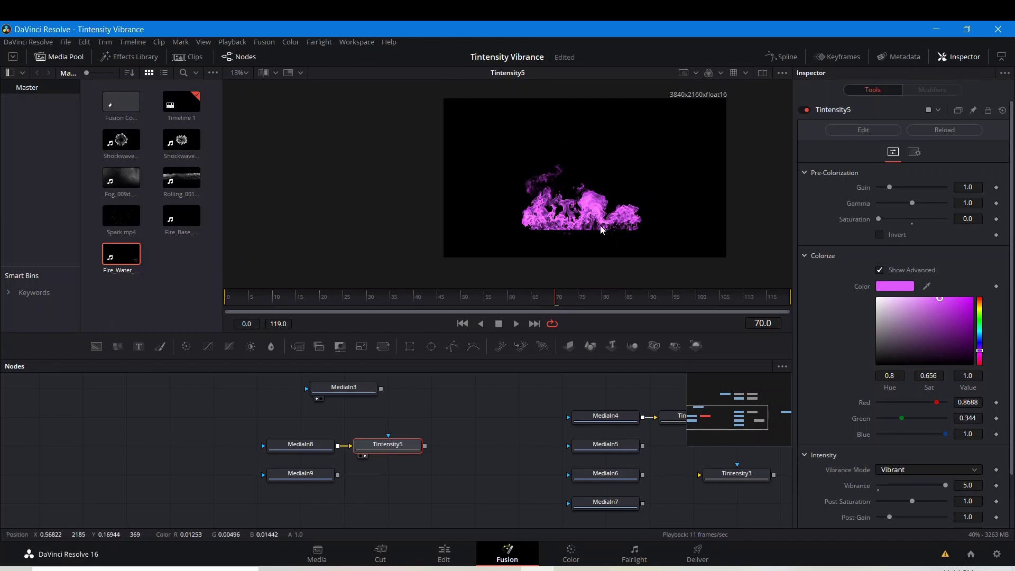
pyautogui.scroll(5, 595, 222)
pyautogui.moveTo(981, 347); pyautogui.dragTo(980, 343)
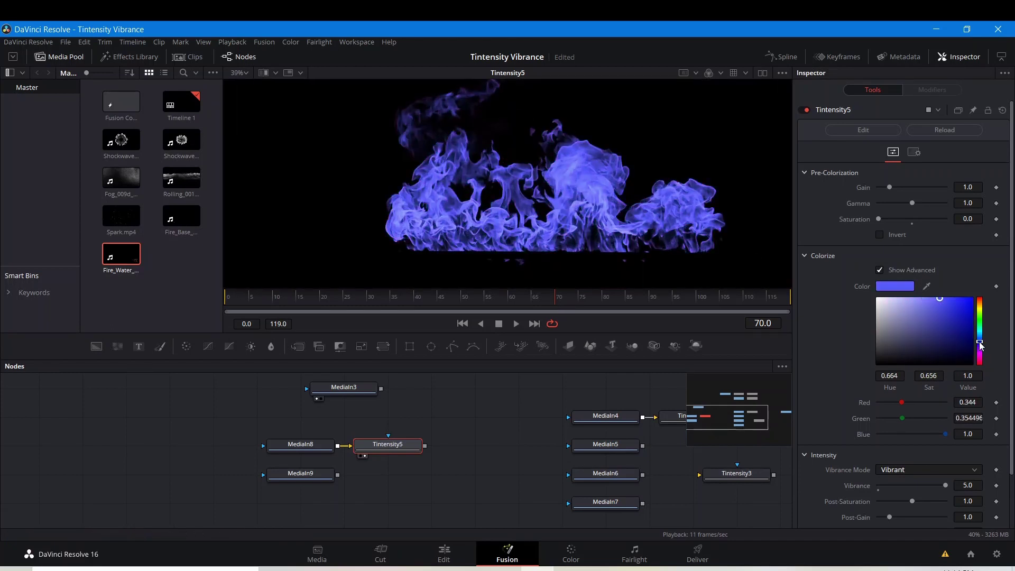
pyautogui.scroll(-5, 595, 217)
# Play the clip to review the blue fire, then stop playback
pyautogui.press('space')
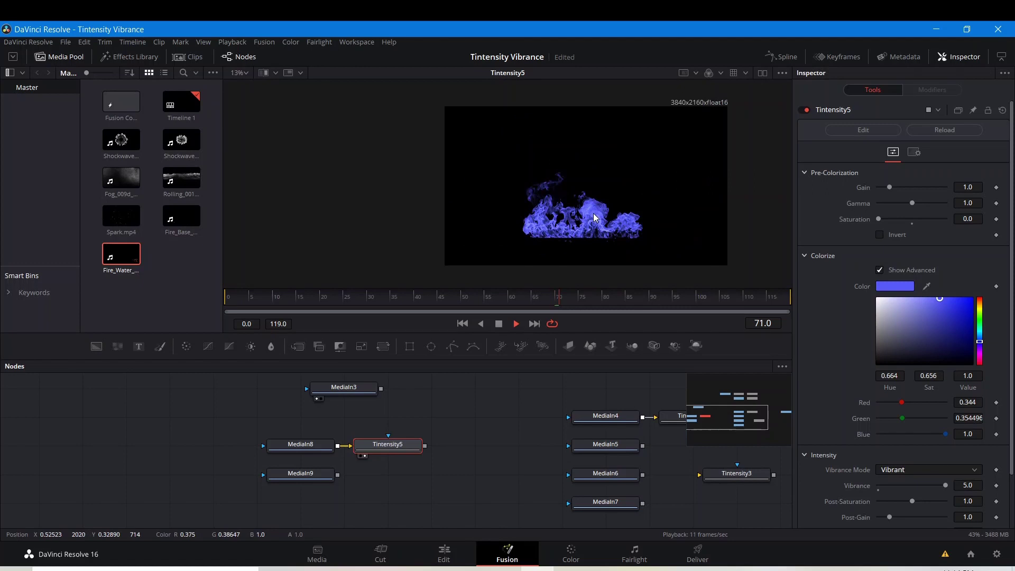
pyautogui.scroll(3, 588, 232)
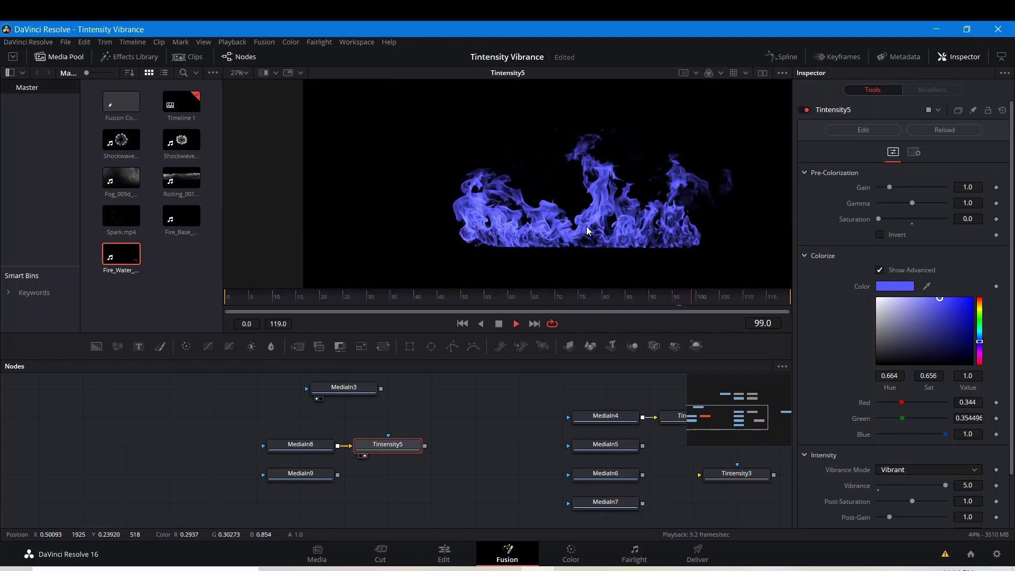
pyautogui.scroll(-3, 588, 230)
pyautogui.press('space')
# Turn on UnMultiply for Tintensity5 and rewire its input to MediaIn9's Fire_Water_Front clip
pyautogui.moveTo(444, 426); pyautogui.dragTo(513, 362)
pyautogui.scroll(-2, 927, 443)
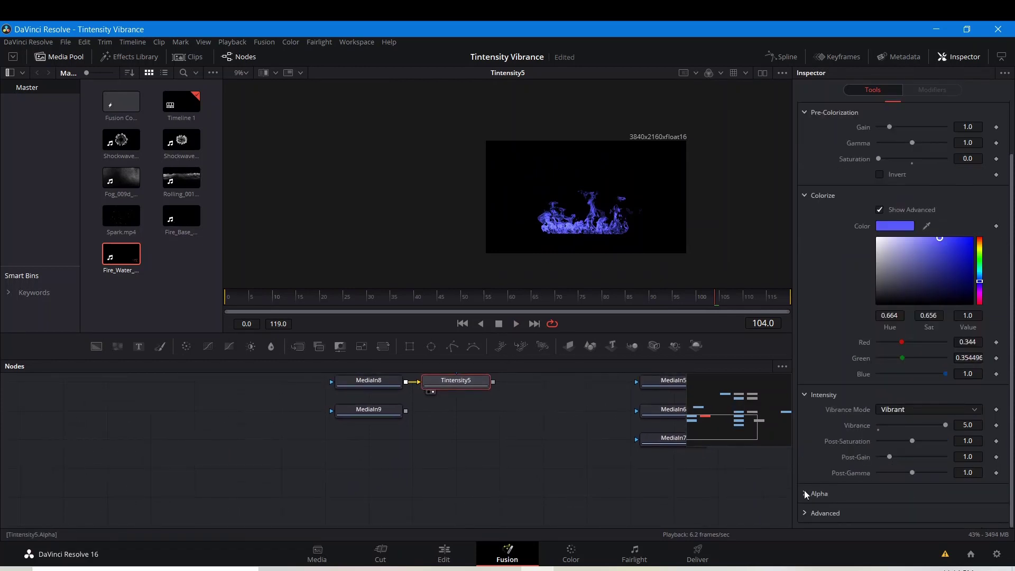
pyautogui.scroll(-1, 883, 493)
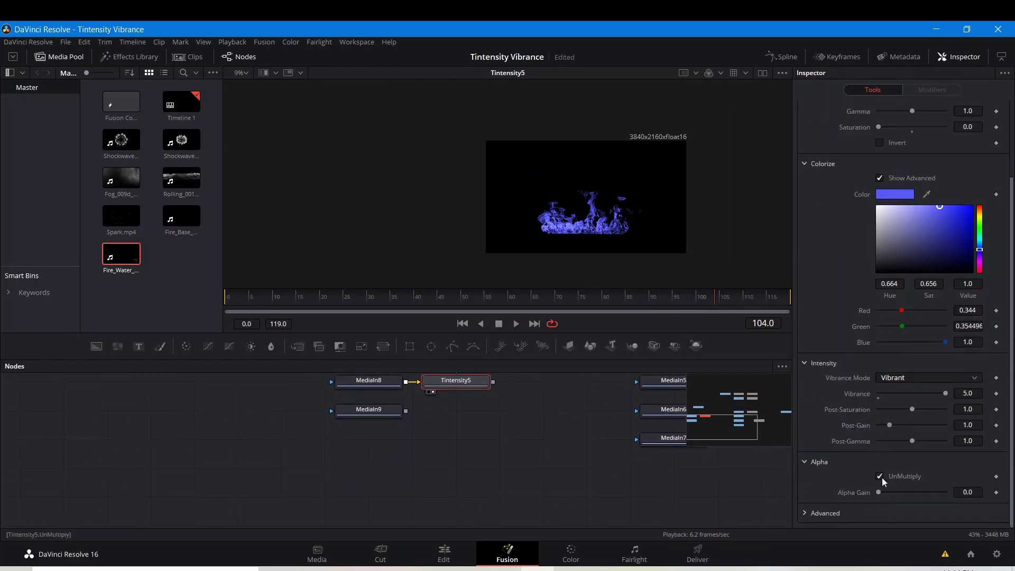
pyautogui.scroll(4, 573, 227)
pyautogui.scroll(-2, 573, 228)
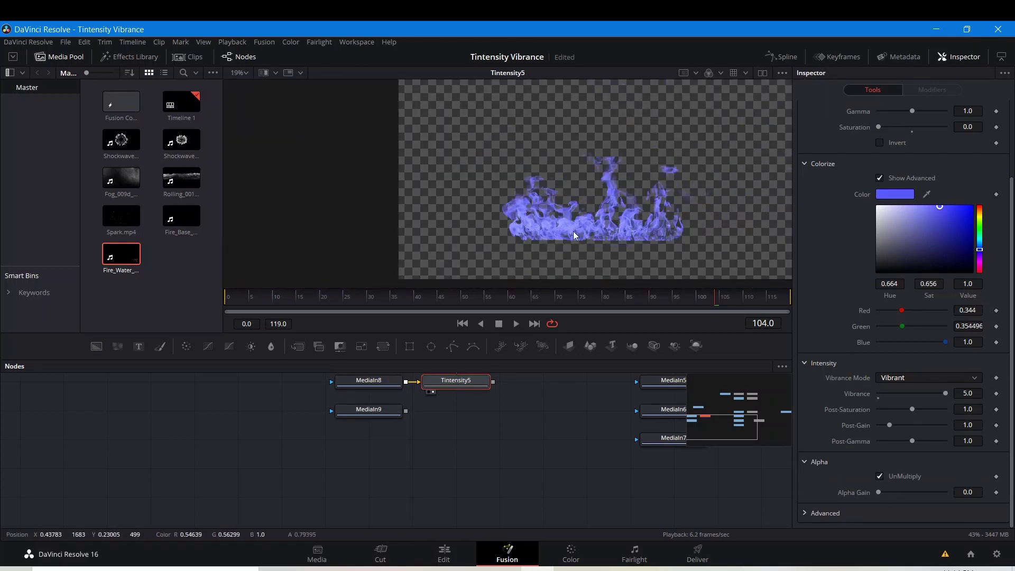
pyautogui.moveTo(449, 385); pyautogui.dragTo(436, 414)
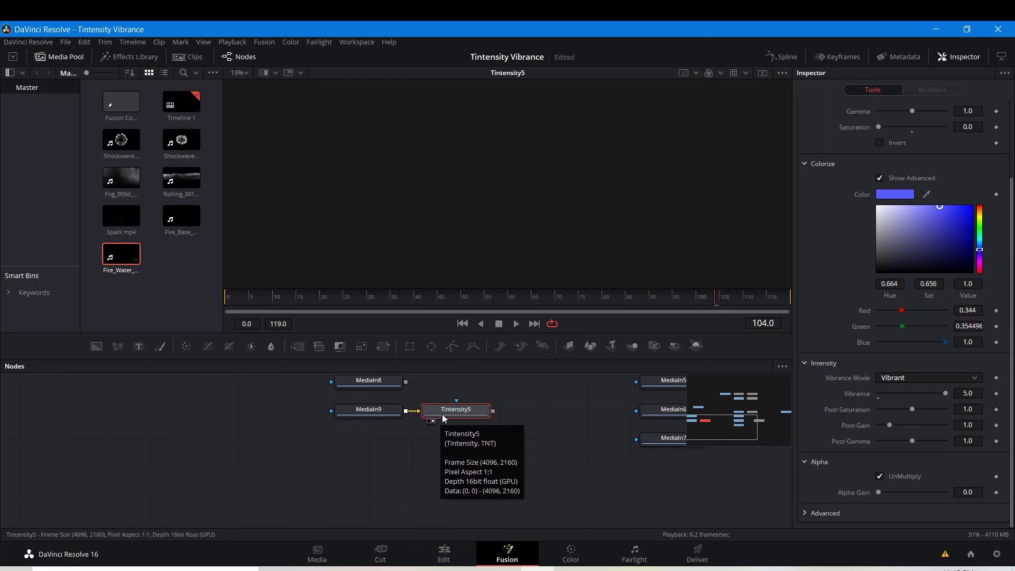
# Frame the MediaIn9 water fire on black in the viewer and change its tint to yellow, Hue 0.144
pyautogui.scroll(-4, 534, 222)
pyautogui.scroll(3, 576, 177)
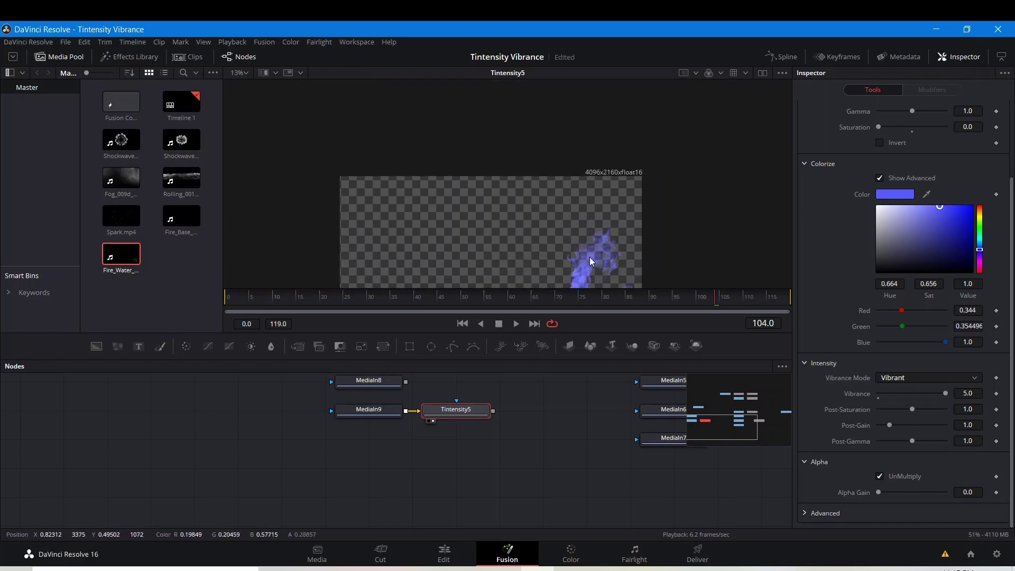
pyautogui.moveTo(589, 257); pyautogui.dragTo(611, 162)
pyautogui.scroll(3, 565, 217)
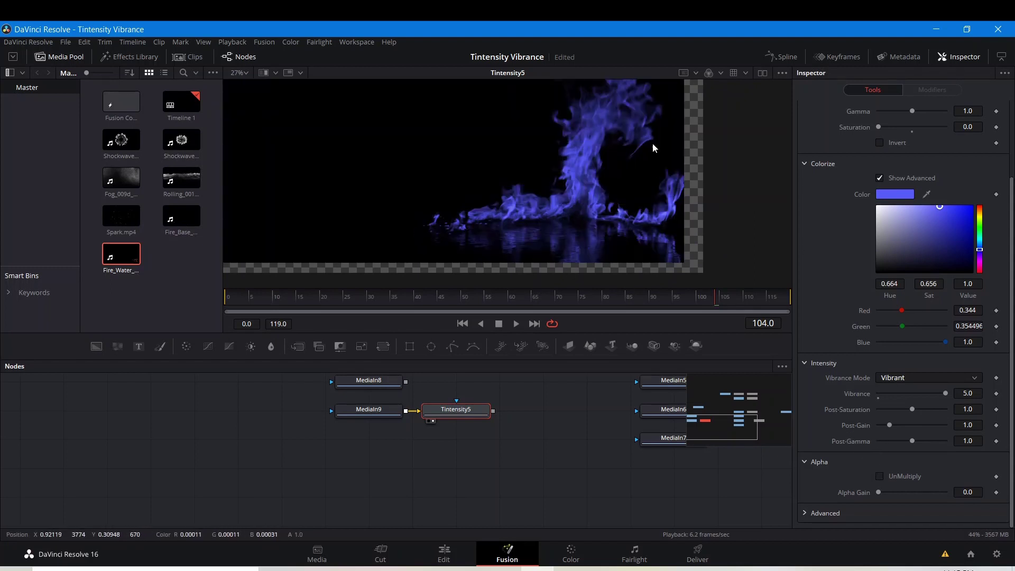
pyautogui.moveTo(610, 233); pyautogui.dragTo(643, 239)
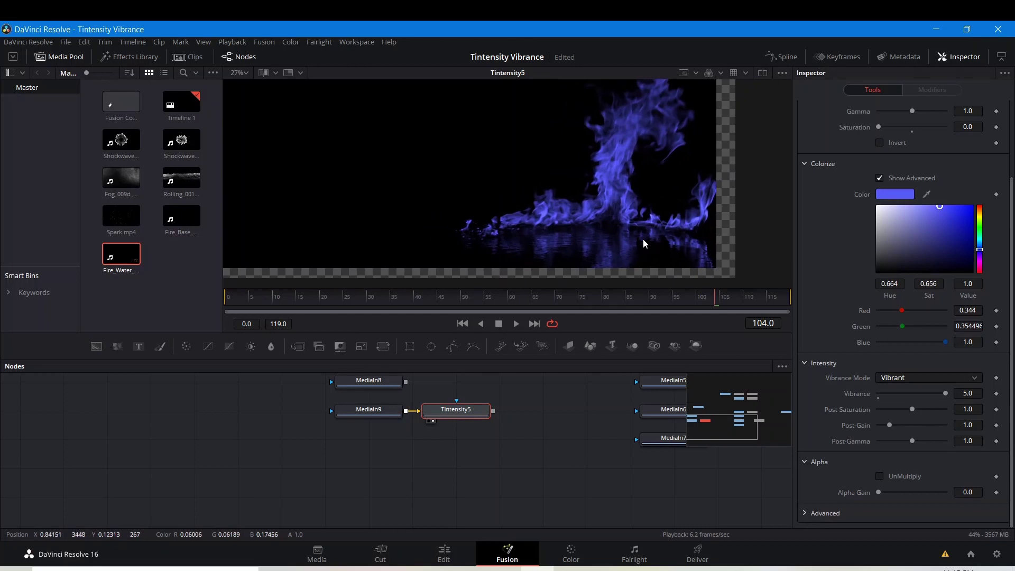
pyautogui.scroll(-1, 641, 239)
pyautogui.scroll(3, 639, 237)
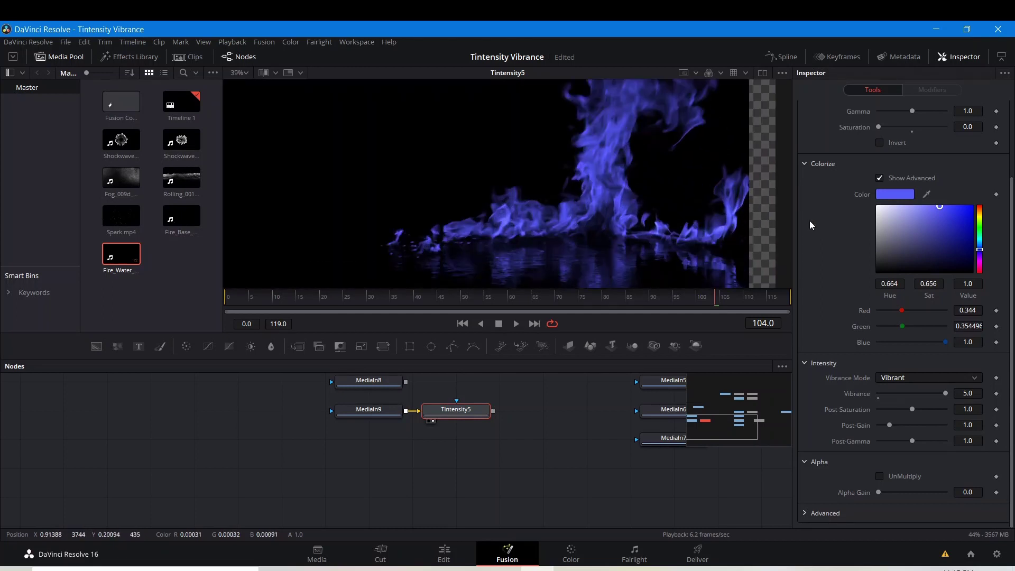
pyautogui.moveTo(981, 211); pyautogui.dragTo(980, 215)
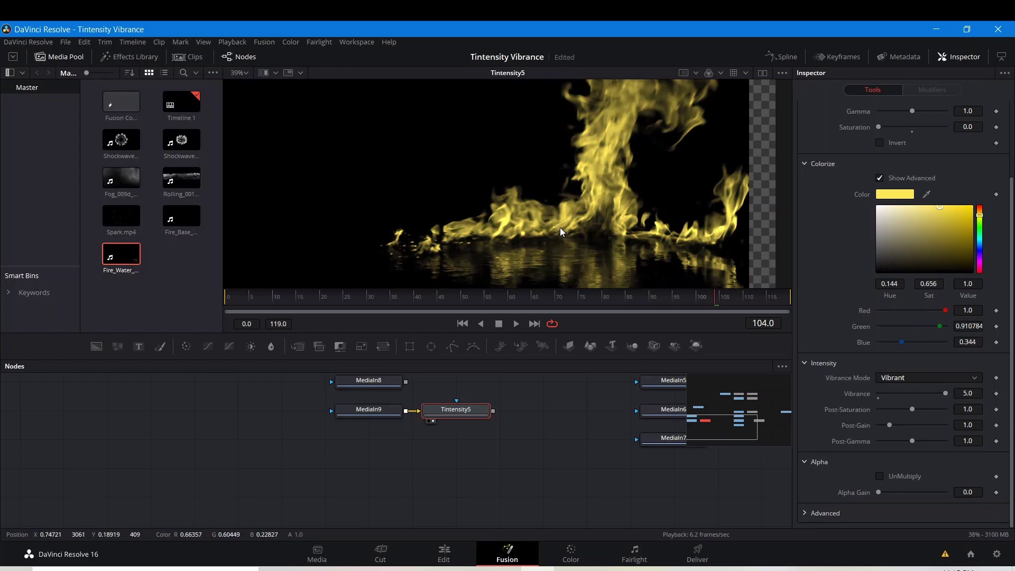
# Try magenta and green tints, then settle on golden orange at Hue 0.112, Sat 1.0
pyautogui.click(981, 261)
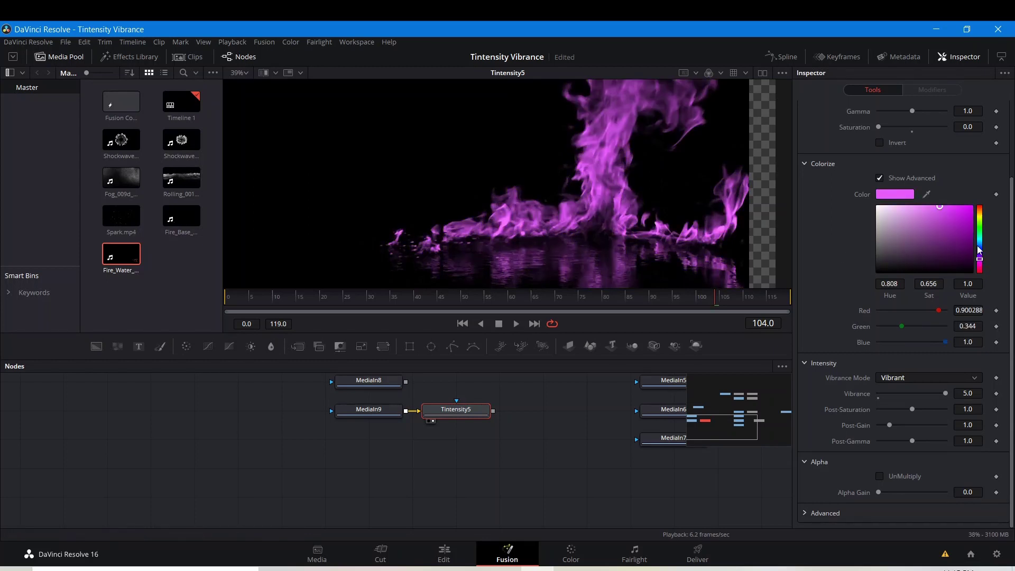
pyautogui.click(980, 231)
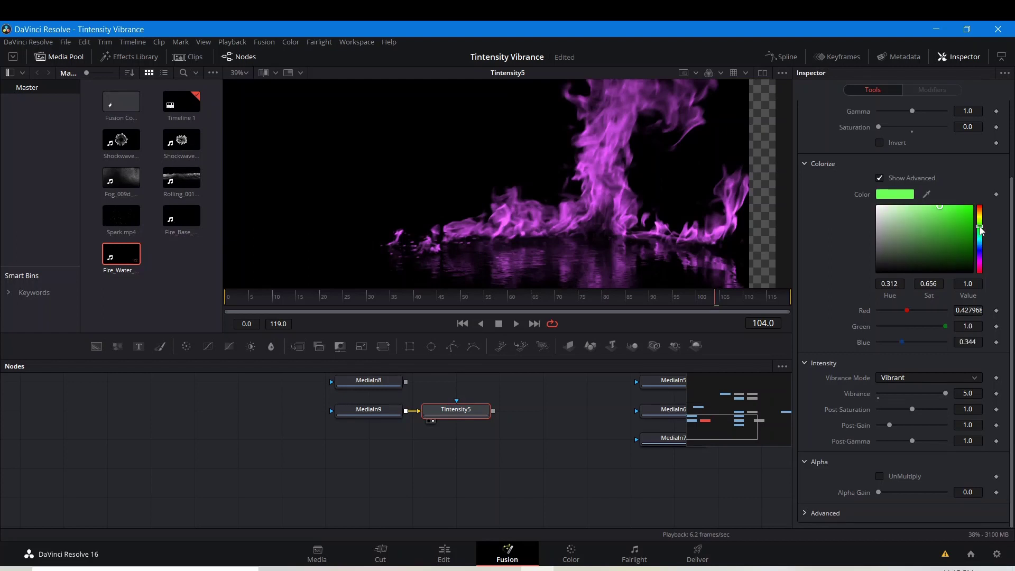
pyautogui.moveTo(980, 230); pyautogui.dragTo(984, 202)
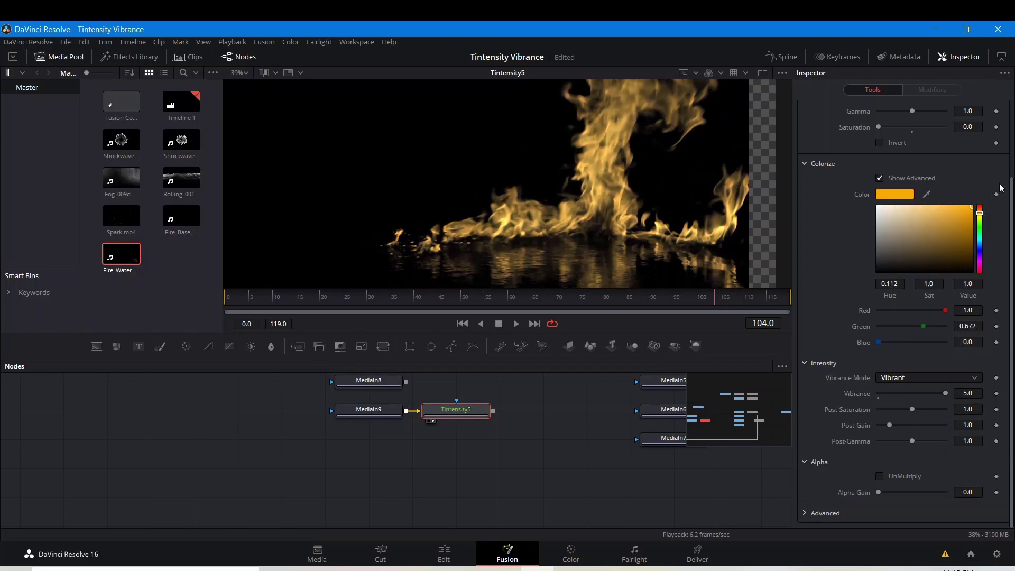
pyautogui.scroll(-3, 471, 246)
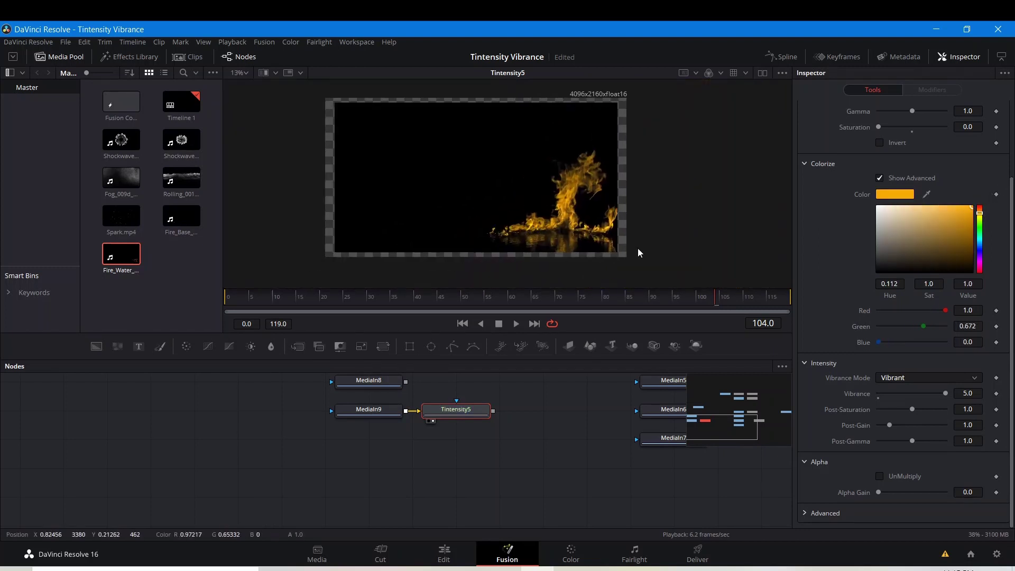
# Enable UnMultiply so the golden fire sits over a transparent checkerboard
pyautogui.click(879, 477)
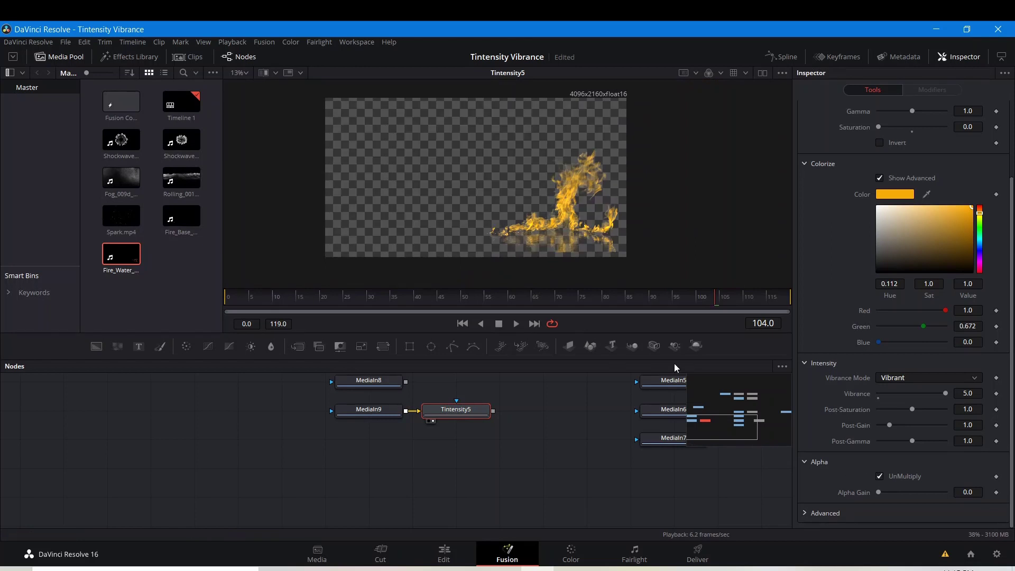
pyautogui.scroll(3, 570, 236)
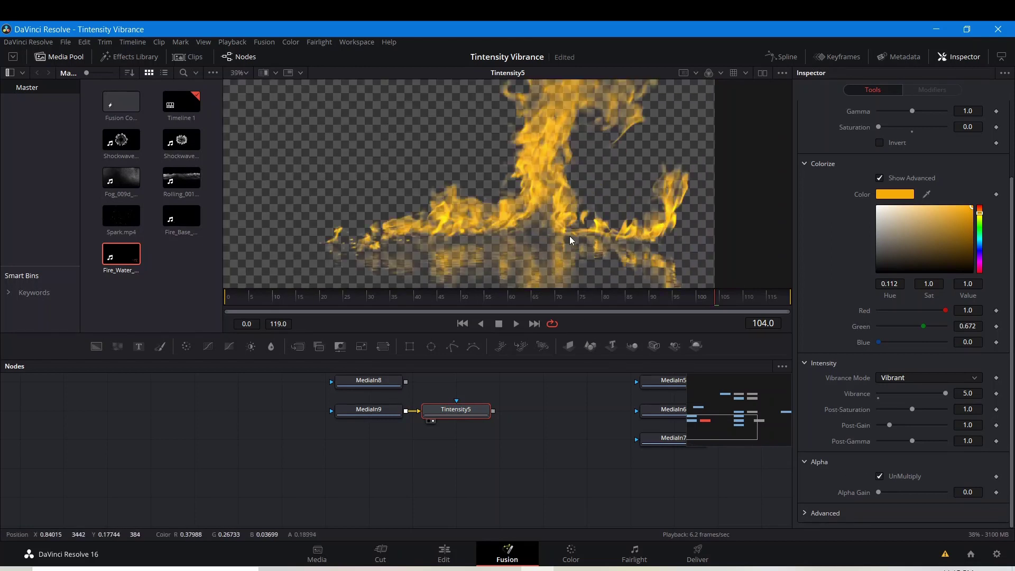
pyautogui.scroll(-2, 627, 212)
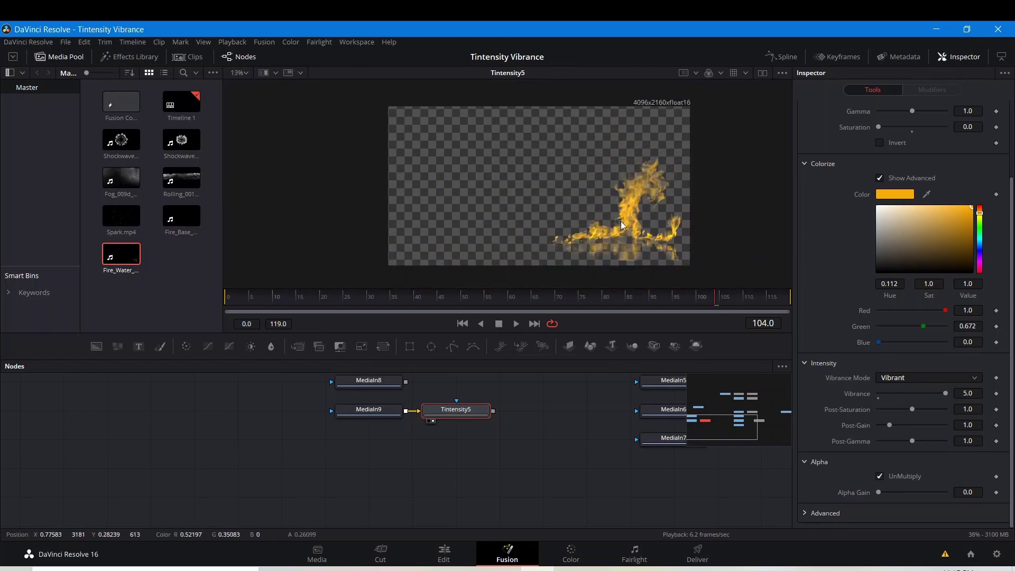
pyautogui.scroll(-1, 618, 209)
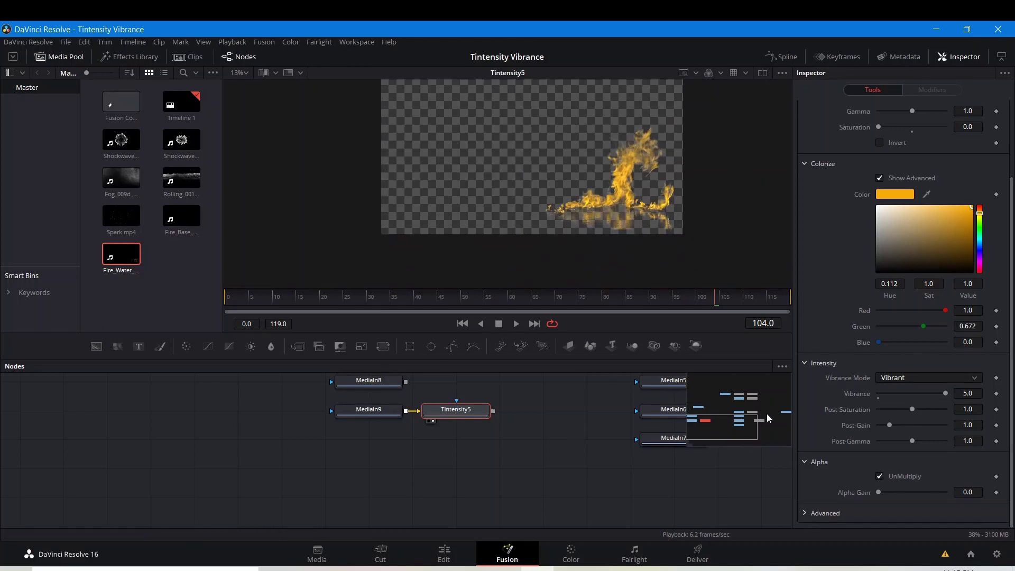
# Collapse the Alpha, Intensity and Colorize sections of Tintensity5 in the Inspector
pyautogui.click(801, 458)
pyautogui.click(802, 364)
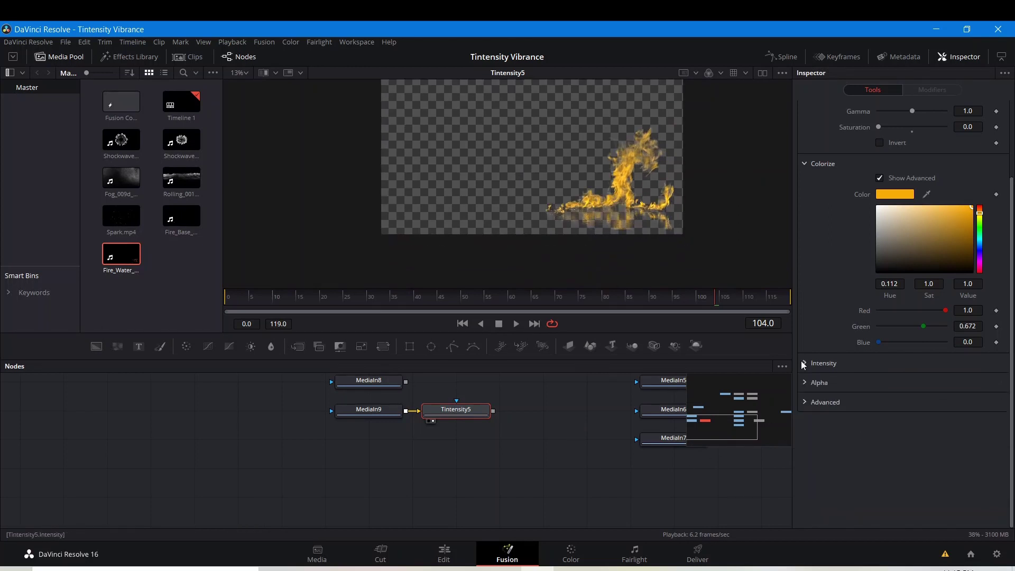
pyautogui.click(805, 163)
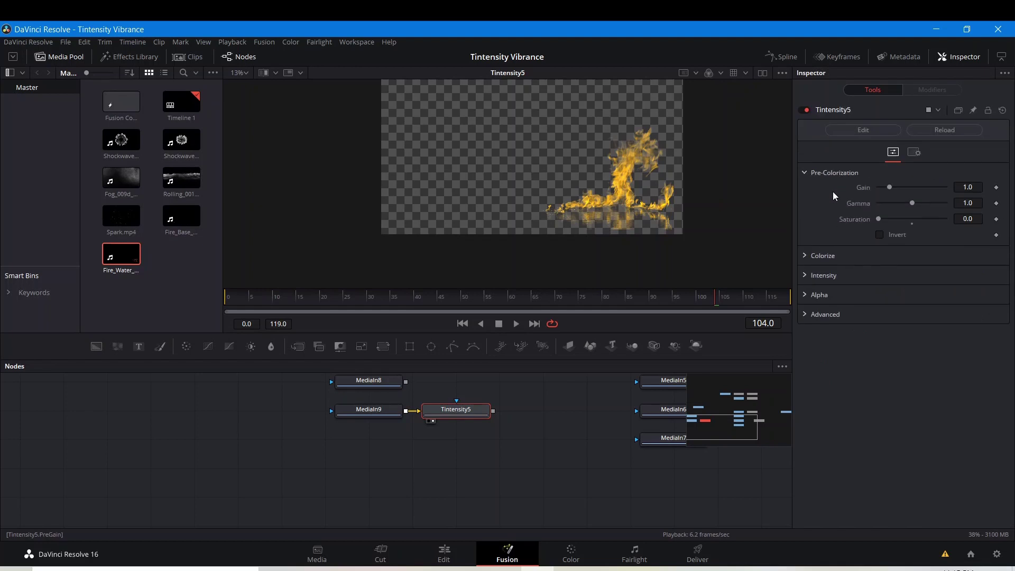